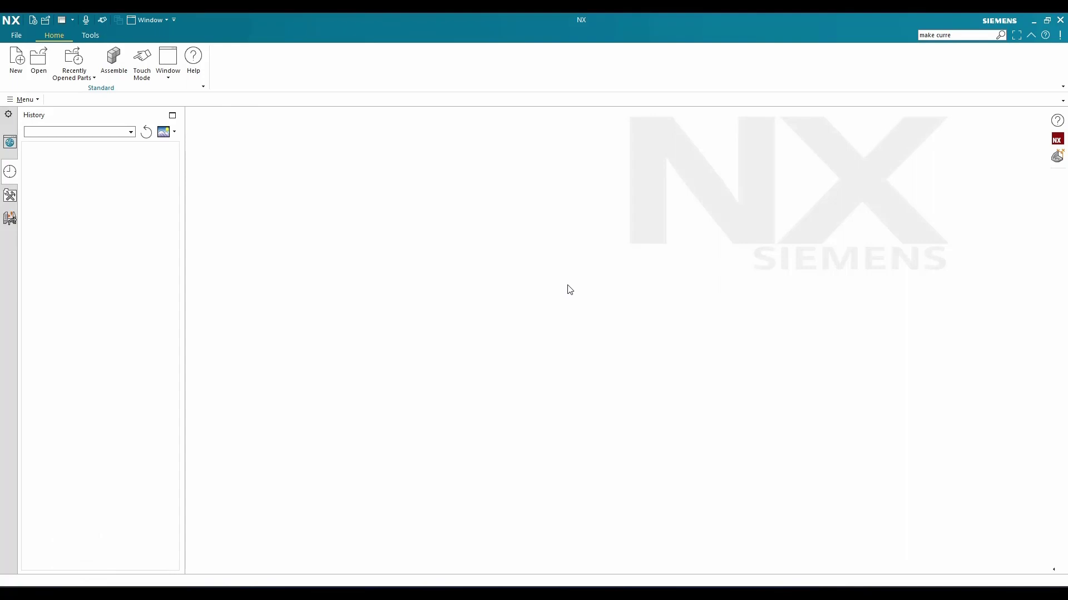
# Create a new millimetre Model part named model1.prt and start a sketch on the Right plane
pyautogui.click(23, 60)
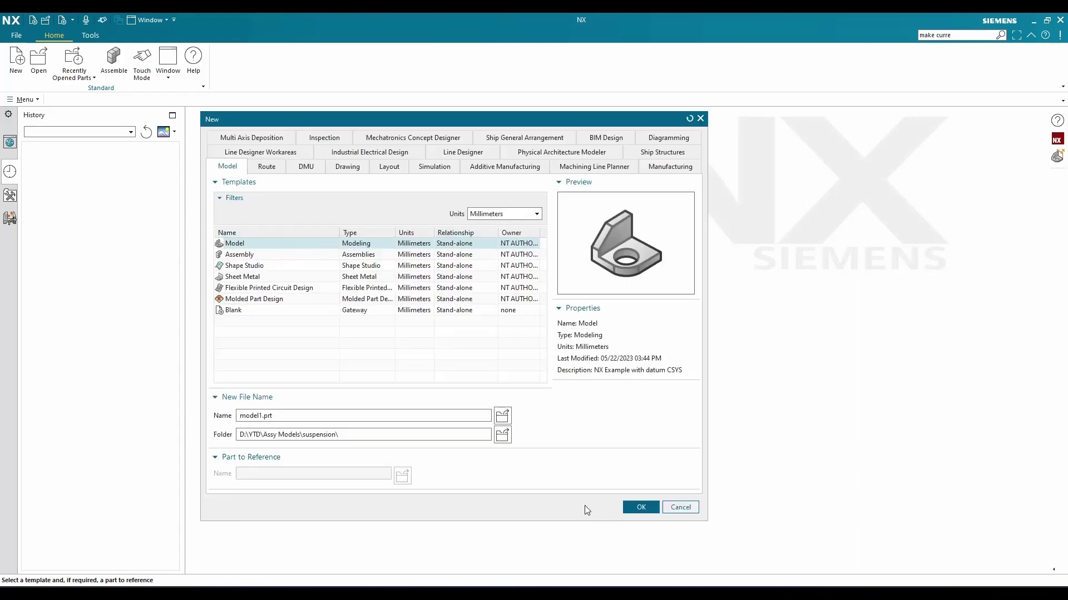
pyautogui.click(641, 507)
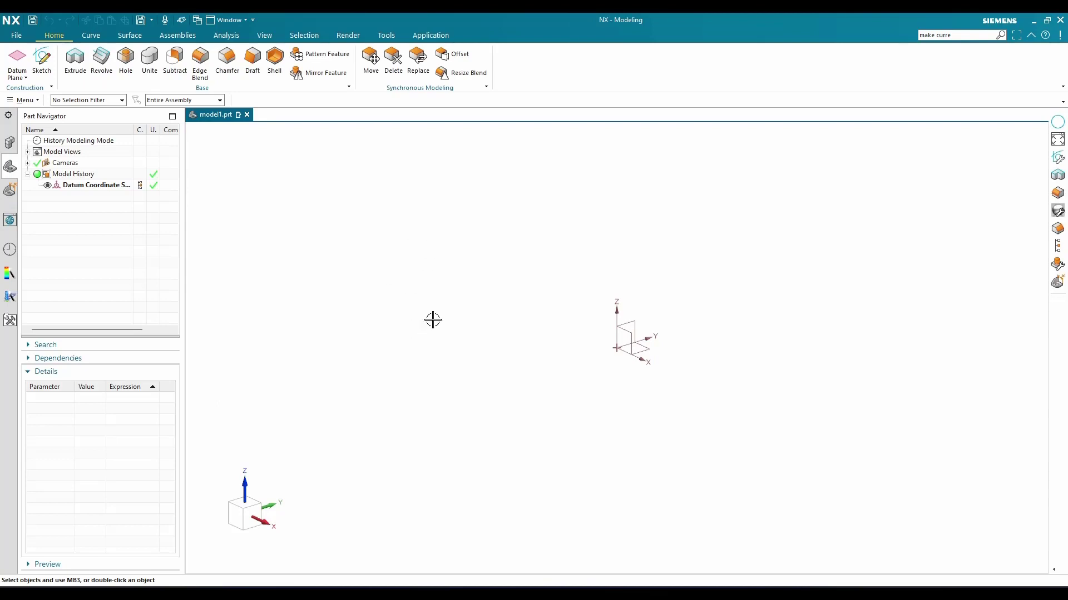
pyautogui.click(41, 60)
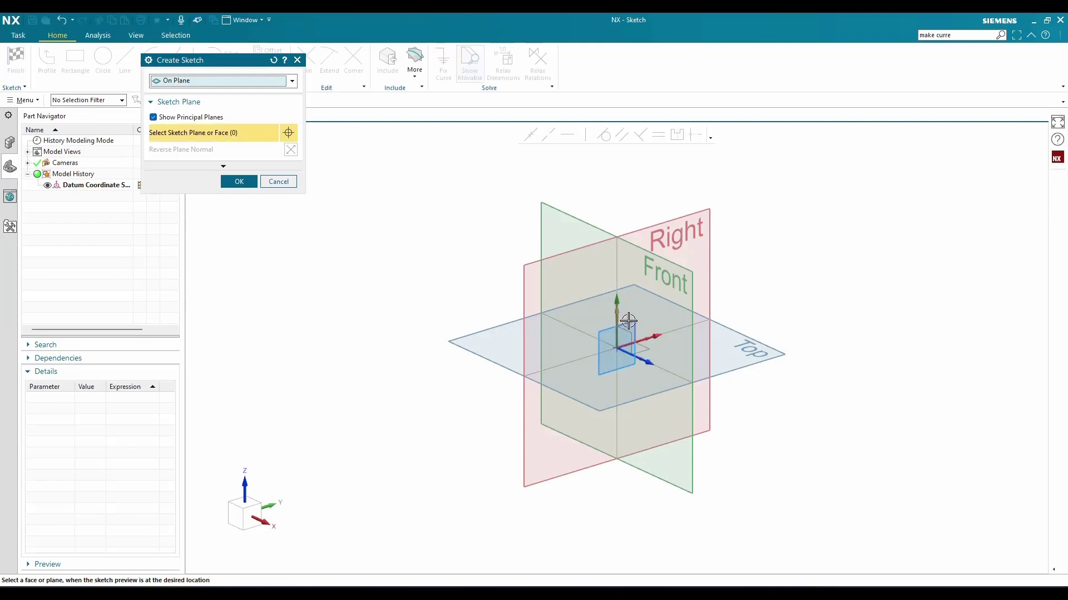
pyautogui.click(673, 228)
pyautogui.middleClick(474, 352)
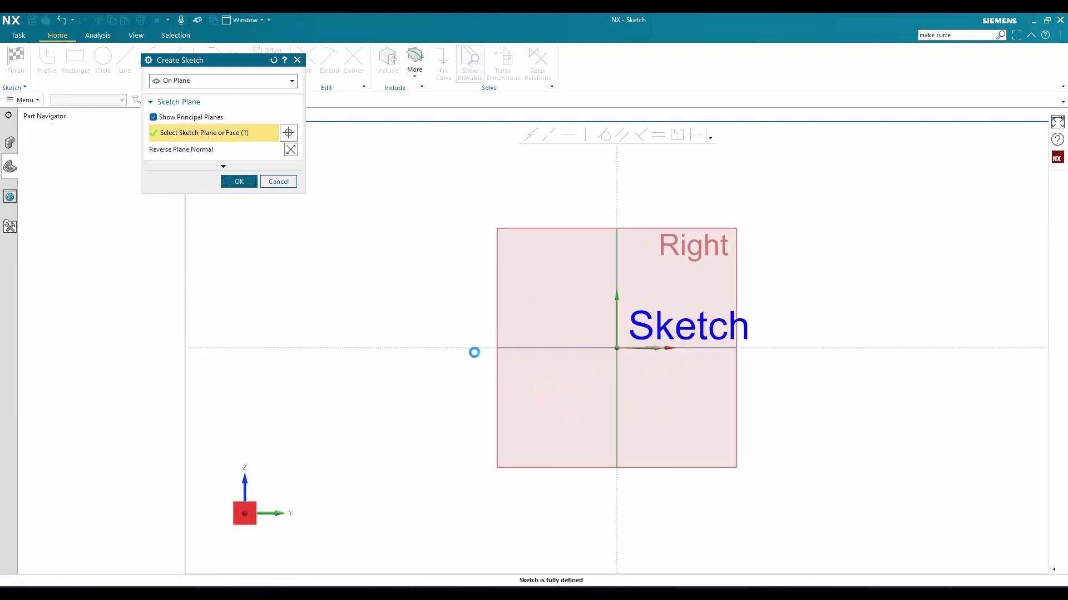
pyautogui.click(10, 144)
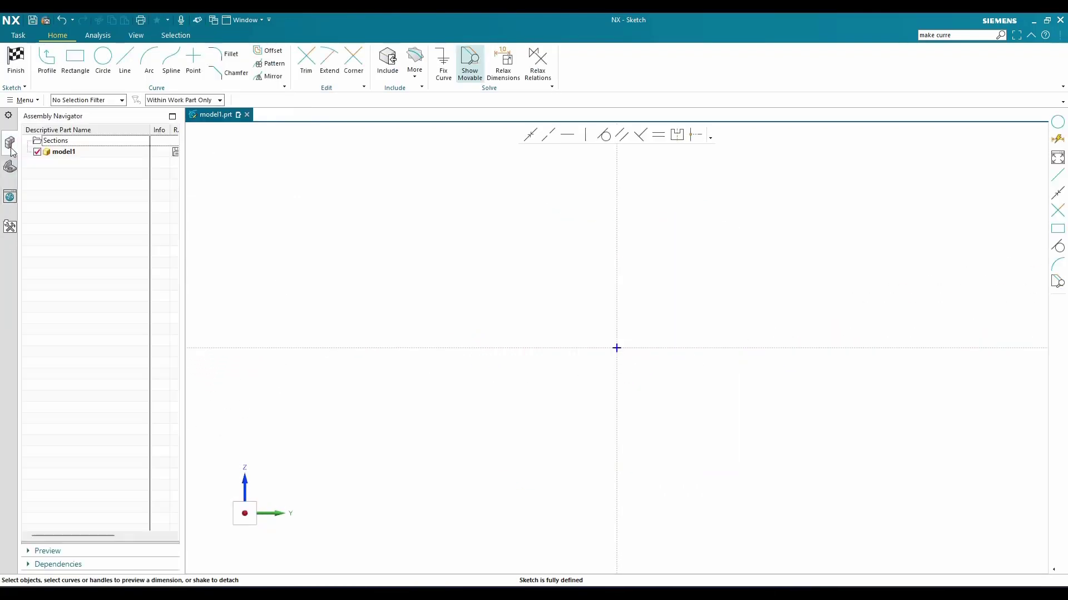
# Sketch a closed eight-line profile from the origin with a vertical inner side, a stepped outer side with a slope, and a small sloped bottom corner
pyautogui.scroll(1, 667, 372)
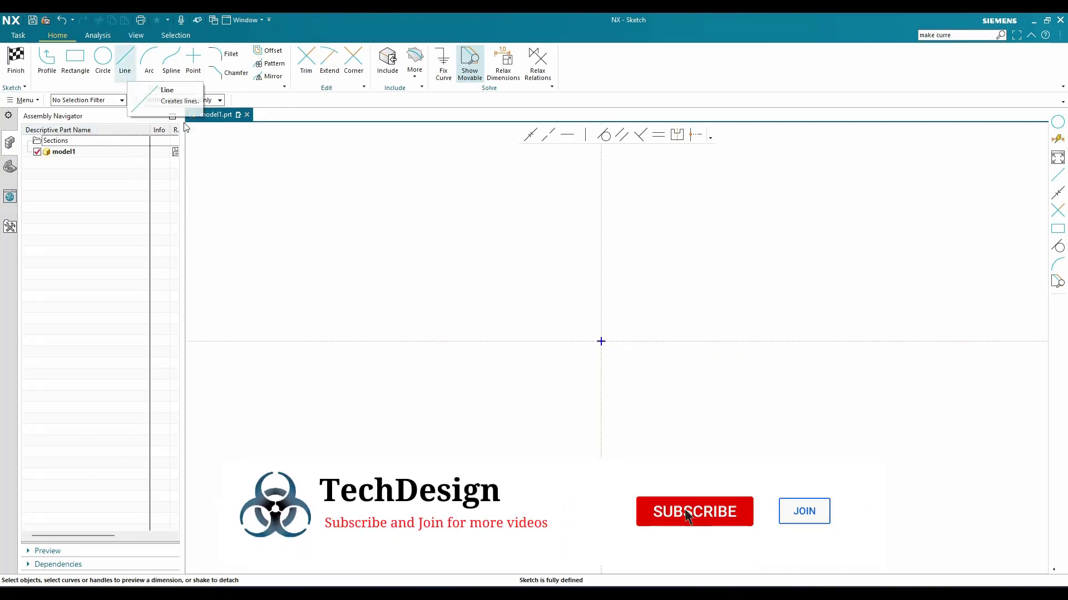
pyautogui.press('z')
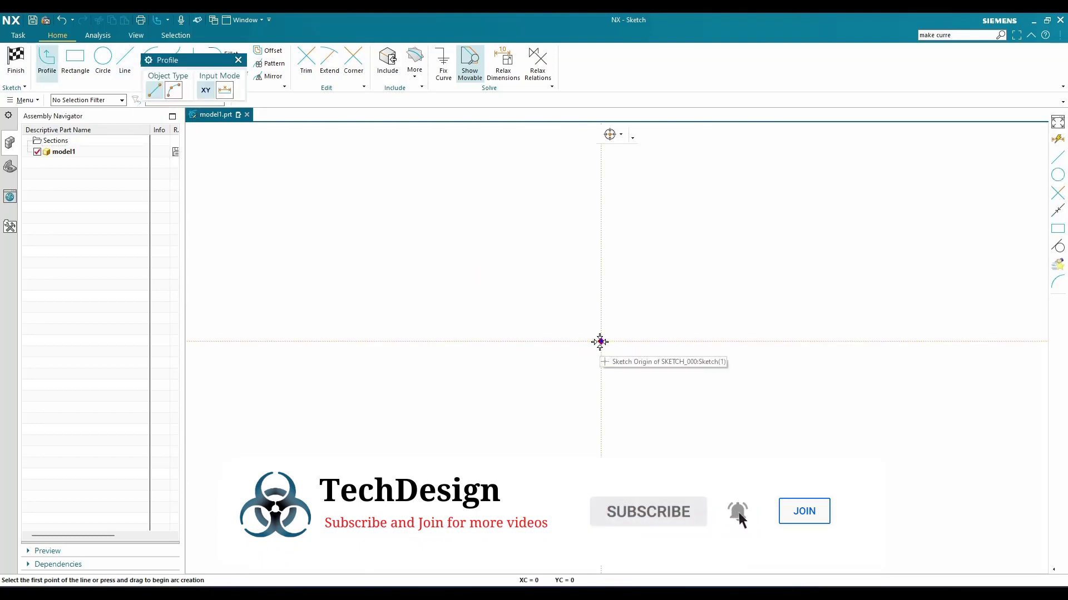
pyautogui.click(600, 341)
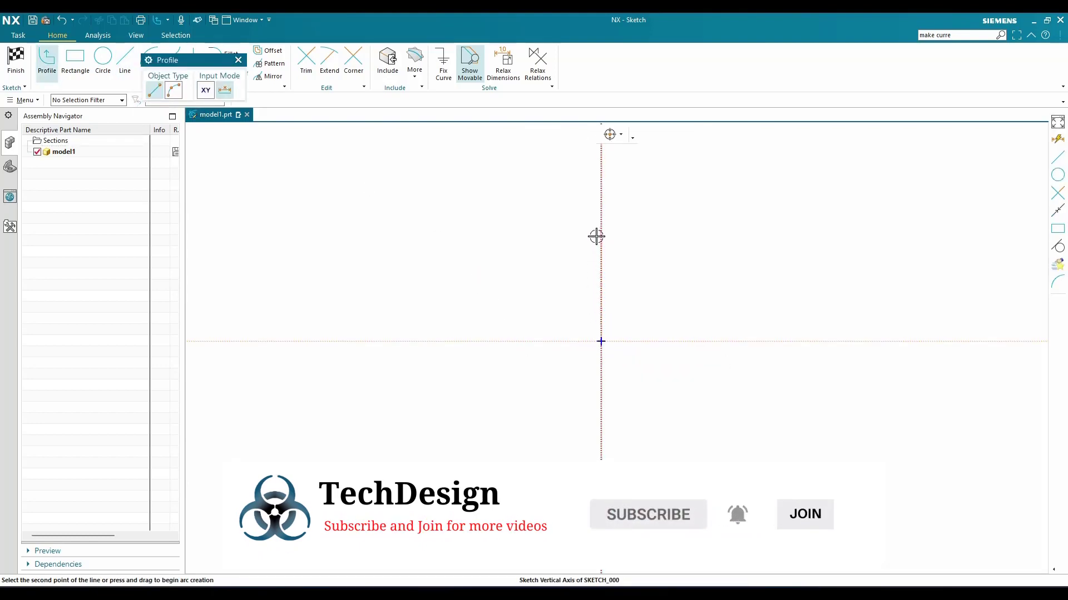
pyautogui.click(600, 186)
pyautogui.click(714, 187)
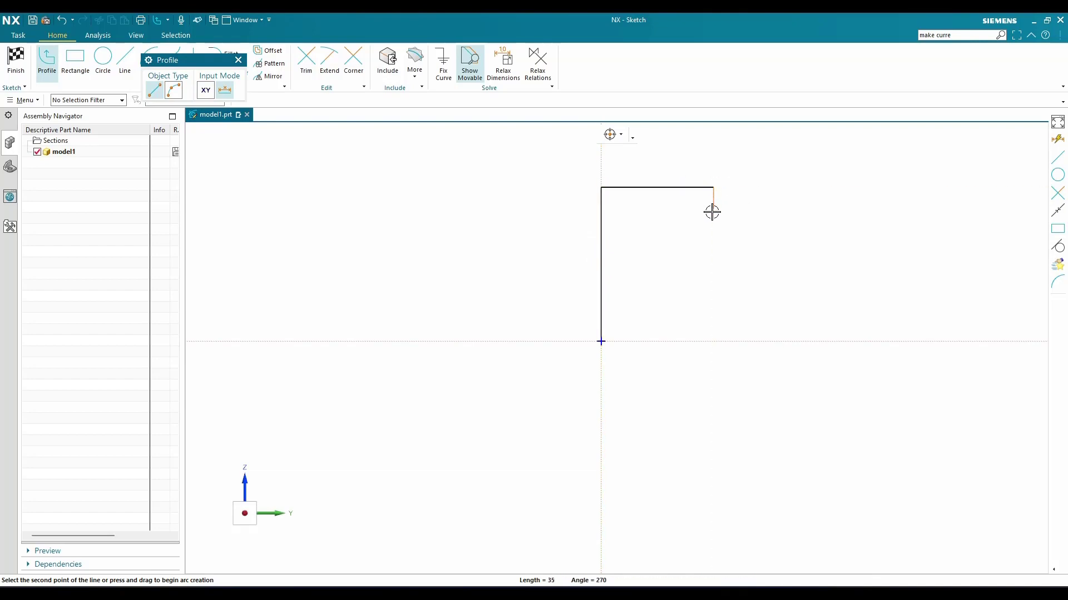
pyautogui.click(714, 225)
pyautogui.click(685, 265)
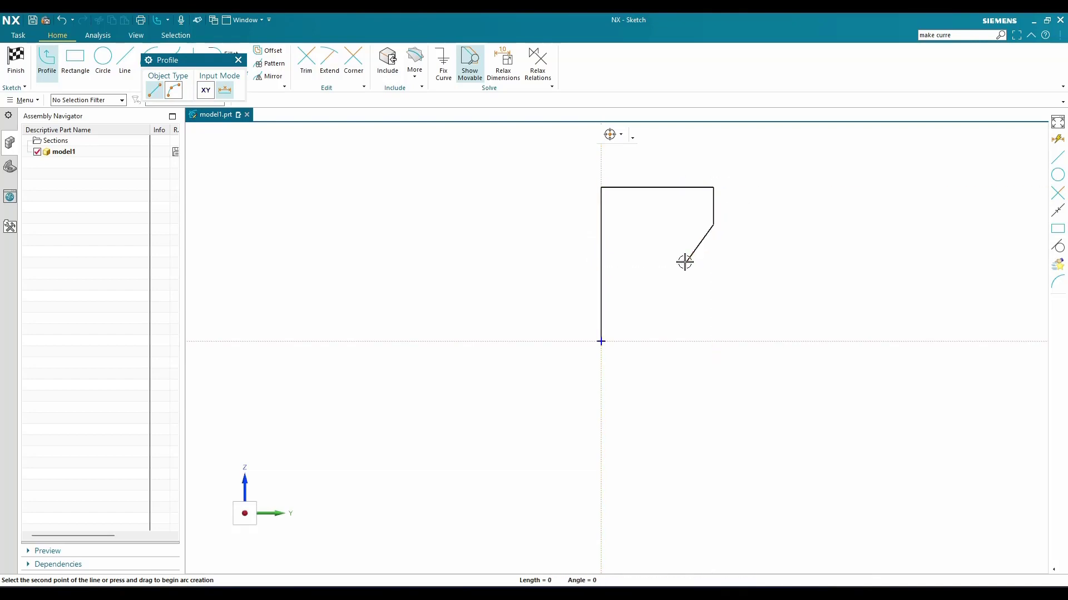
pyautogui.click(684, 323)
pyautogui.click(620, 323)
pyautogui.scroll(5, 620, 328)
pyautogui.click(598, 362)
pyautogui.click(574, 362)
pyautogui.press('Escape')
pyautogui.scroll(-5, 509, 352)
pyautogui.scroll(2, 512, 350)
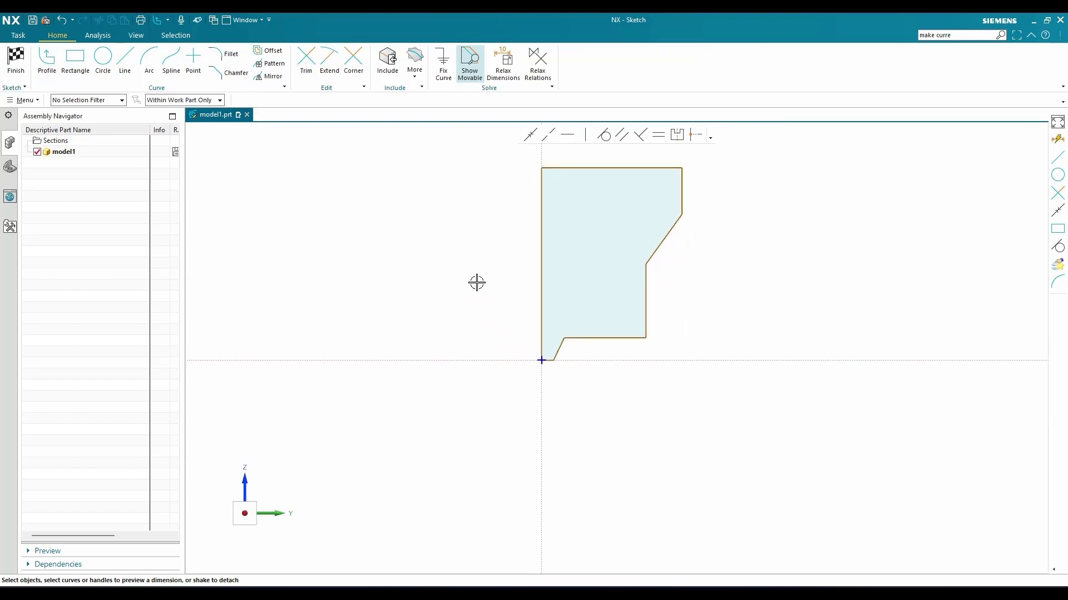
# Dimension the profile's long vertical edge on the sketch axis to 45 mm
pyautogui.click(542, 215)
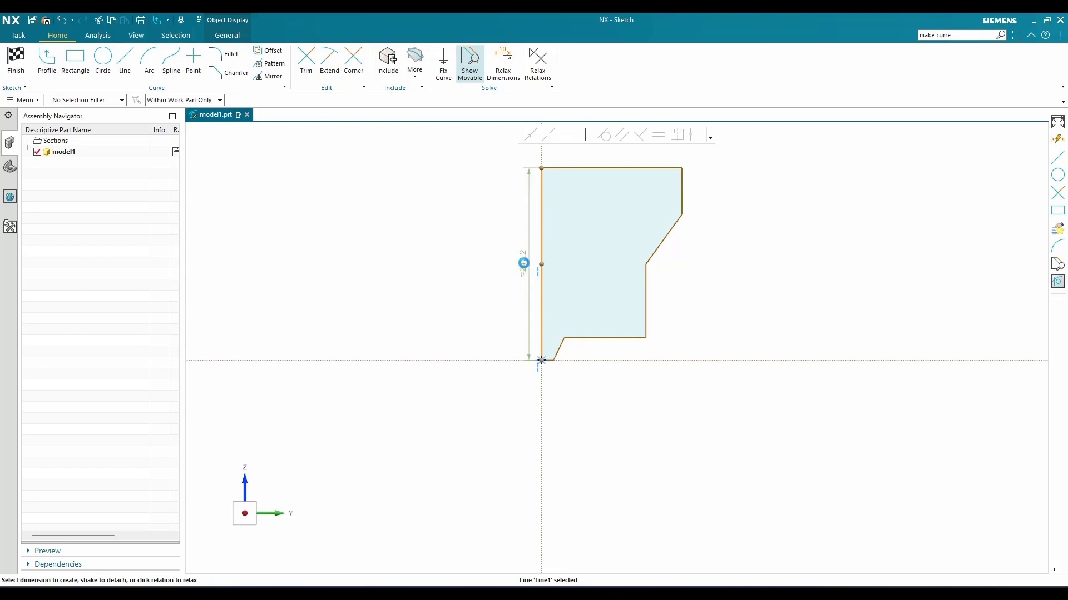
pyautogui.click(525, 261)
pyautogui.write('45')
pyautogui.press('Return')
pyautogui.click(453, 317)
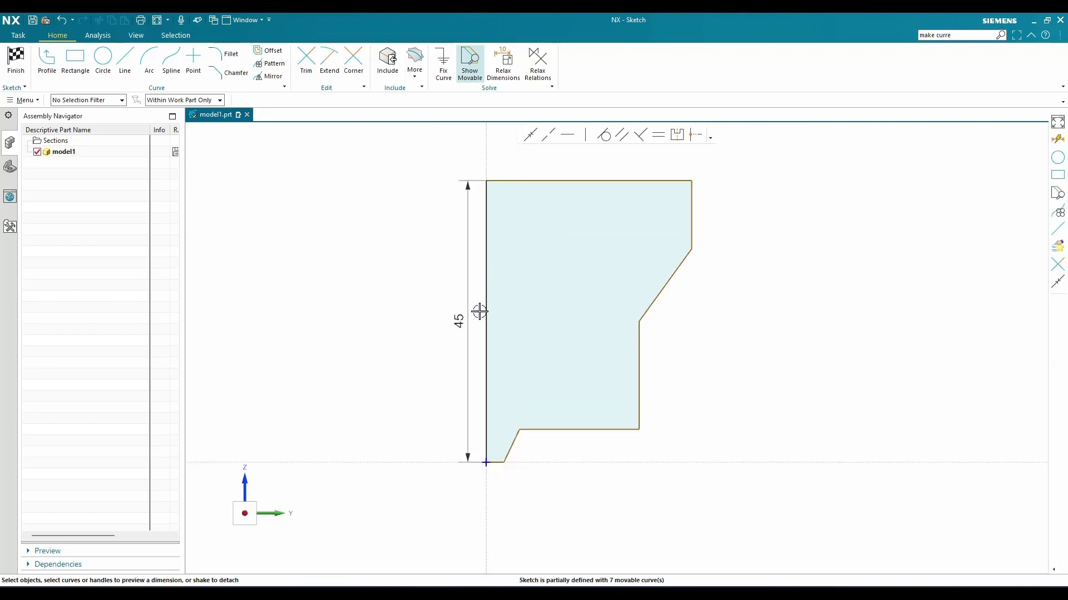
pyautogui.scroll(-1, 505, 378)
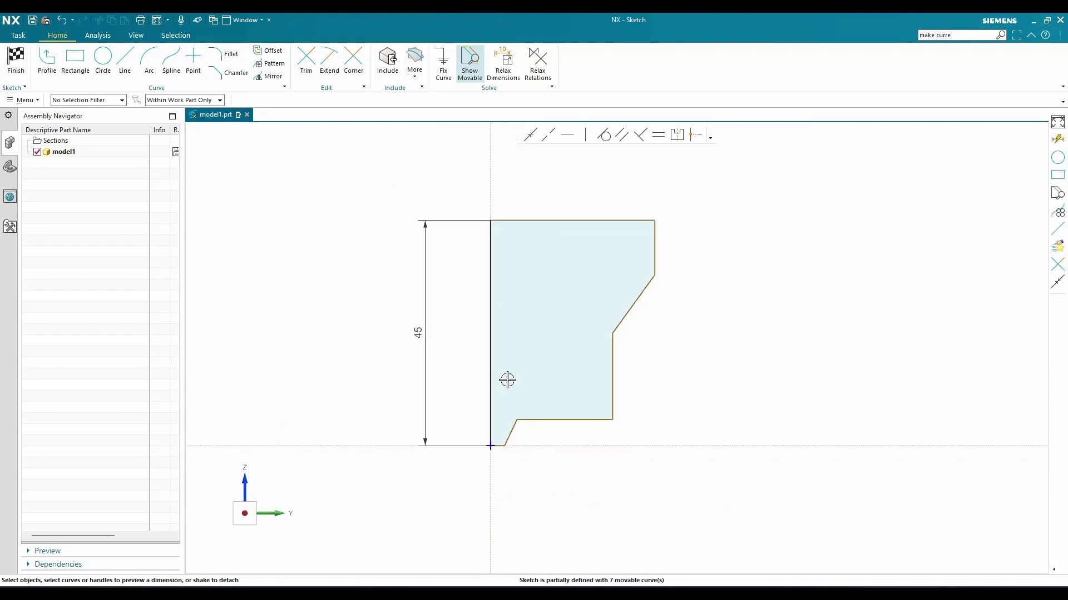
# Dimension the profile's top horizontal edge to 20 mm
pyautogui.click(550, 219)
pyautogui.click(572, 200)
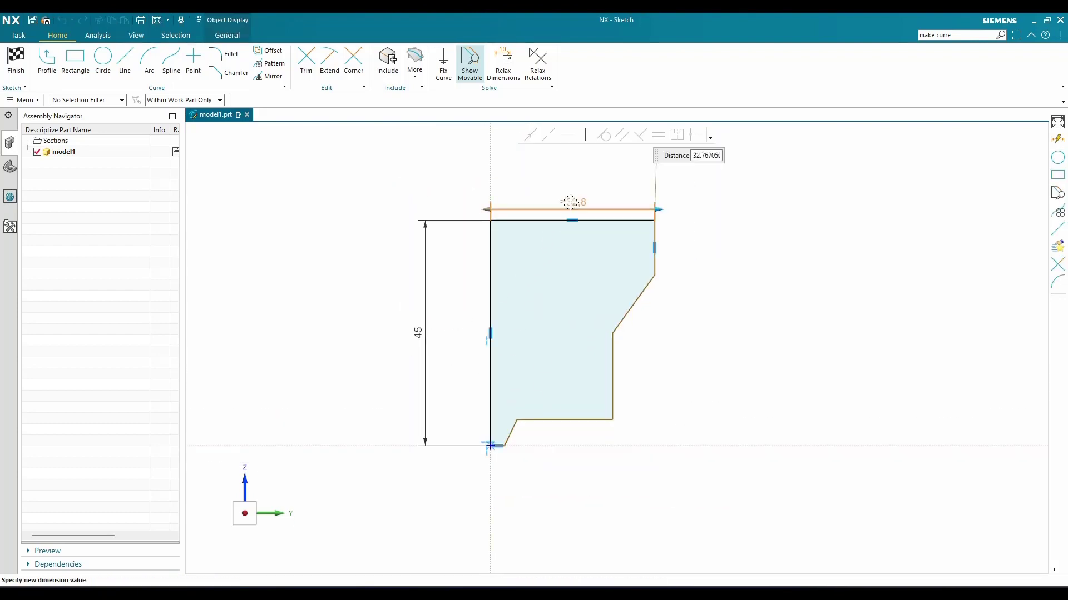
pyautogui.write('20')
pyautogui.press('Return')
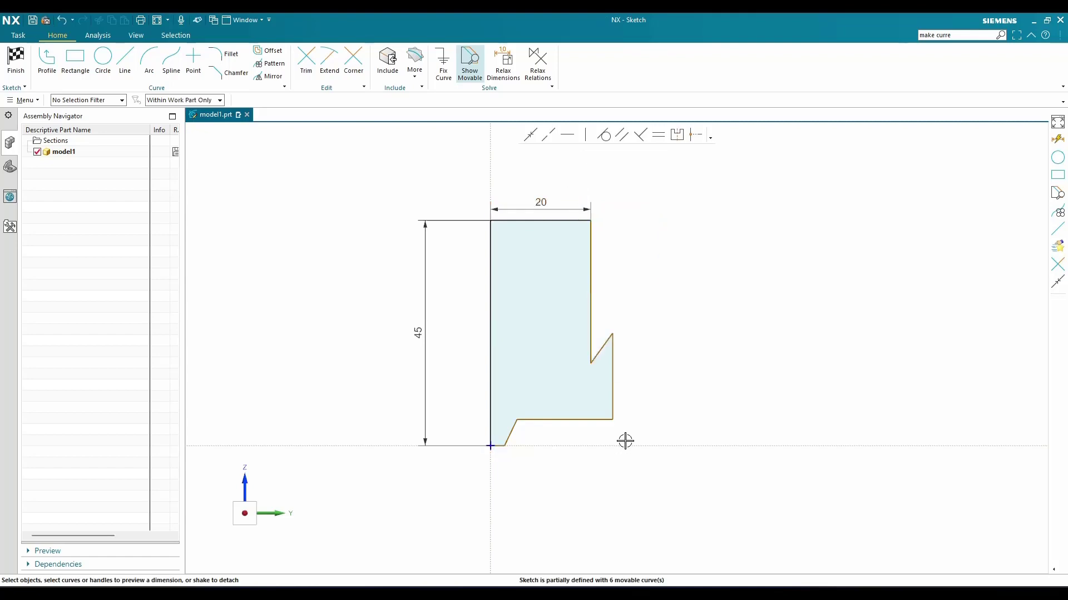
# Move the lower end of the outer sloped edge inward and down, so the lower vertical edge sits inside the upper one
pyautogui.scroll(4, 596, 405)
pyautogui.moveTo(622, 295)
pyautogui.mouseDown()
pyautogui.moveTo(578, 352)
pyautogui.moveTo(541, 367)
pyautogui.moveTo(584, 339)
pyautogui.mouseUp()
pyautogui.scroll(-2, 585, 339)
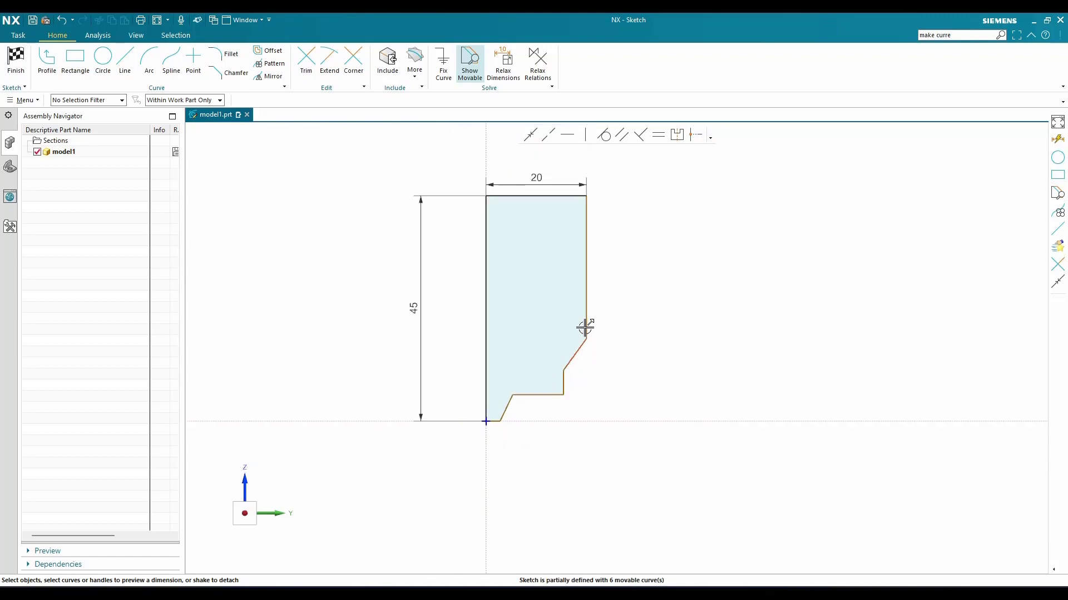
# Dimension the upper outer vertical edge to 12 mm
pyautogui.click(586, 263)
pyautogui.click(615, 245)
pyautogui.click(615, 263)
pyautogui.write('12')
pyautogui.press('Return')
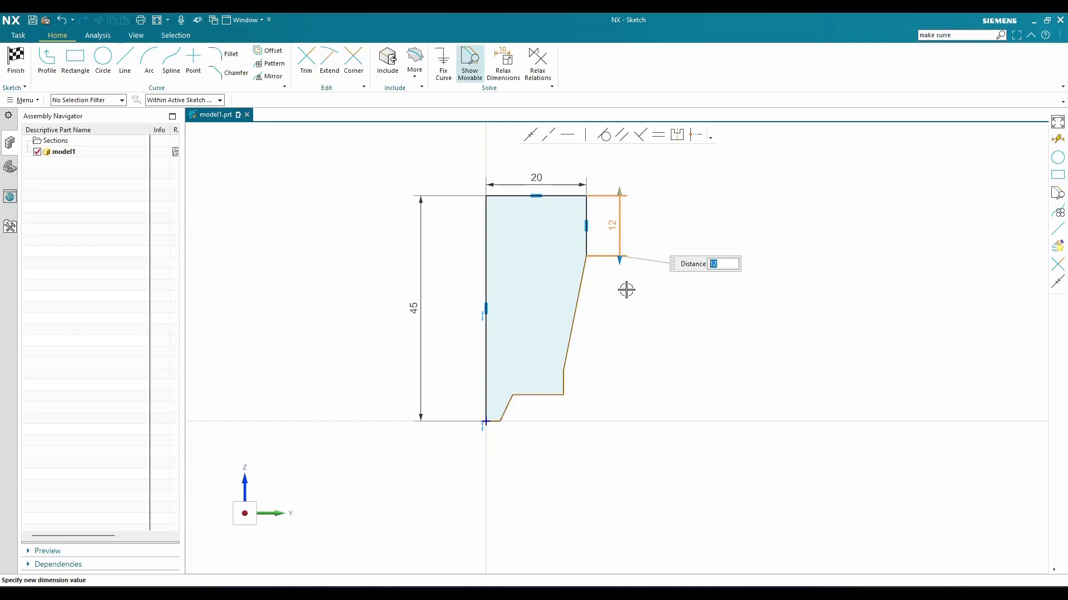
pyautogui.press('Escape')
# Dimension the vertical height of the outer sloped edge to 5 mm
pyautogui.click(584, 286)
pyautogui.click(617, 299)
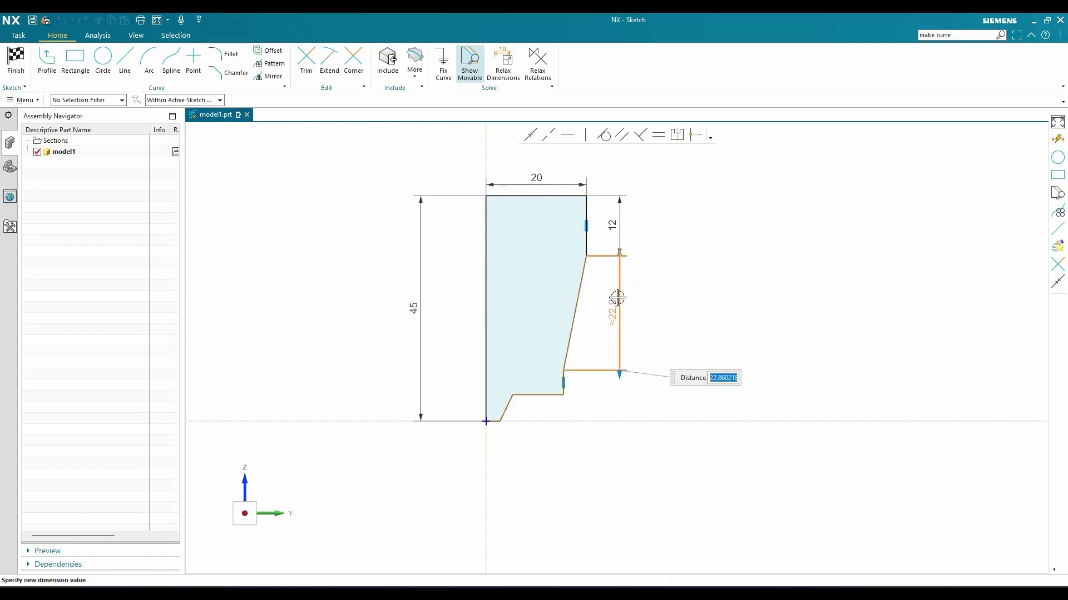
pyautogui.write('5')
pyautogui.press('Return')
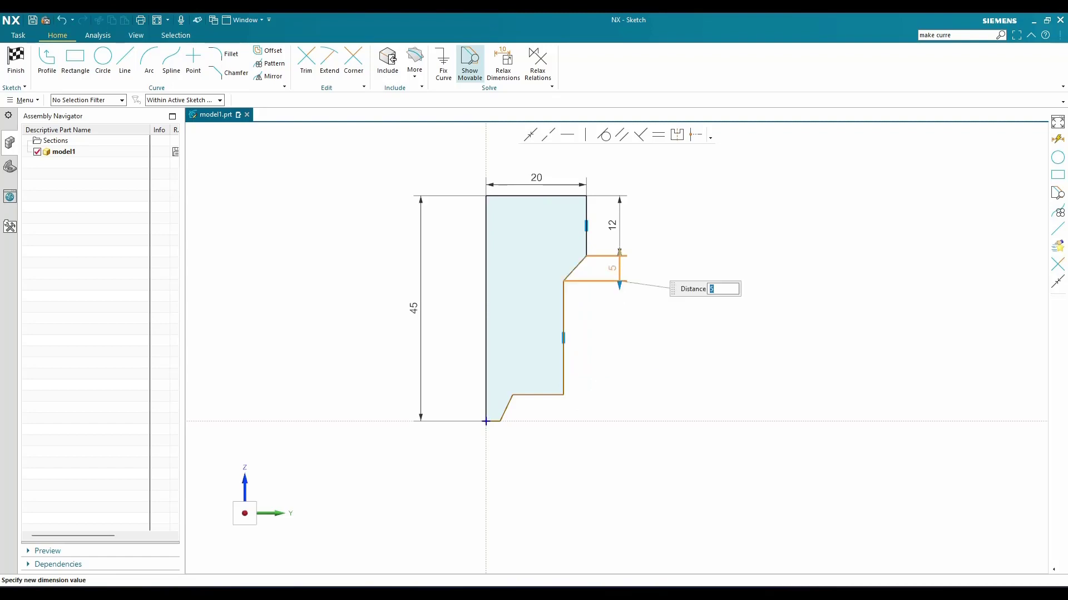
# Dimension the lower outer vertical edge to 26 mm
pyautogui.click(563, 376)
pyautogui.click(588, 343)
pyautogui.write('2')
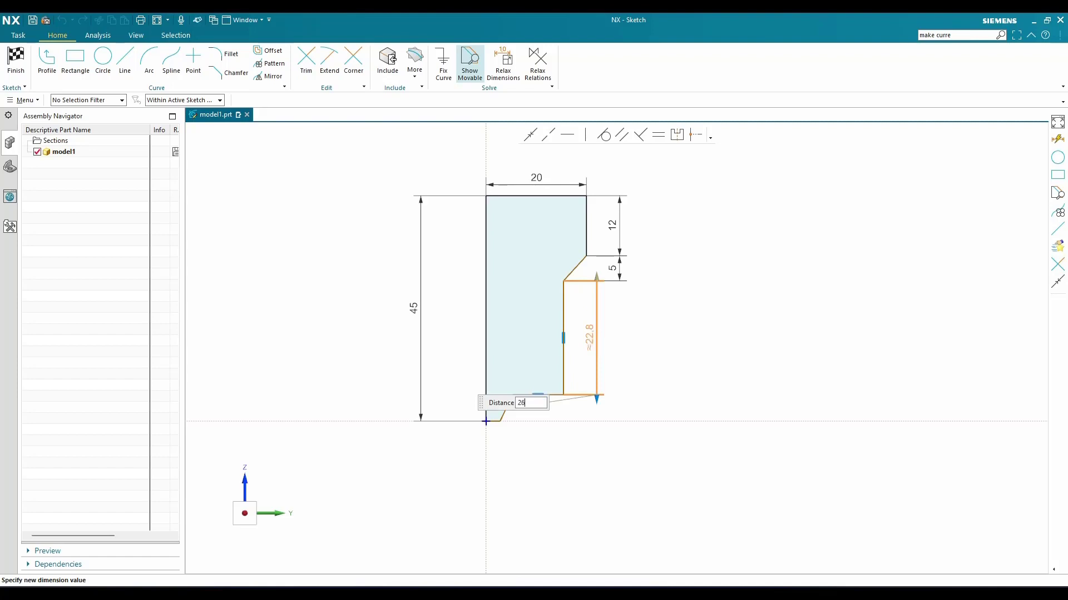
pyautogui.write('6')
pyautogui.press('Return')
pyautogui.press('Escape')
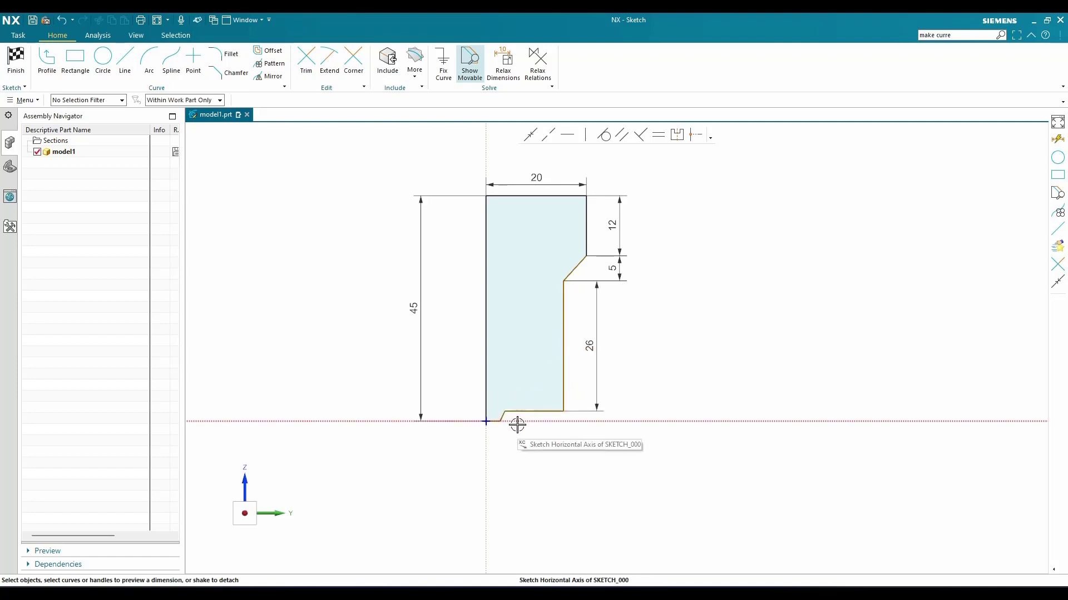
# Dimension the short bottom edge starting at the origin to 2 mm
pyautogui.scroll(5, 486, 469)
pyautogui.click(509, 315)
pyautogui.click(508, 392)
pyautogui.write('2')
pyautogui.press('Return')
pyautogui.press('Escape')
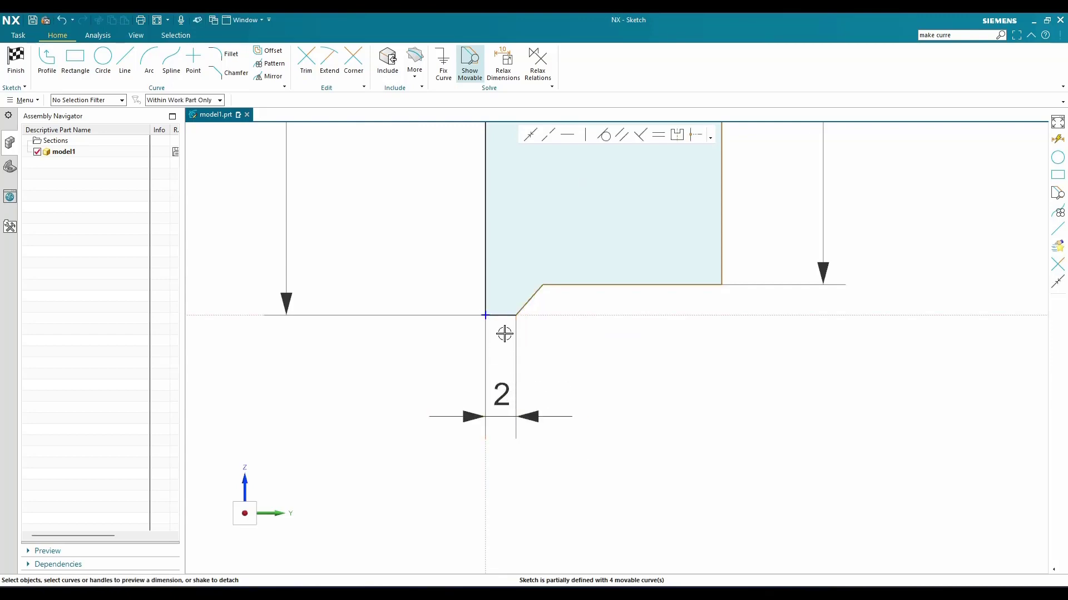
# Set the horizontal distance from the short bottom edge's free end to the lower outer corner to 12.5 mm
pyautogui.click(516, 314)
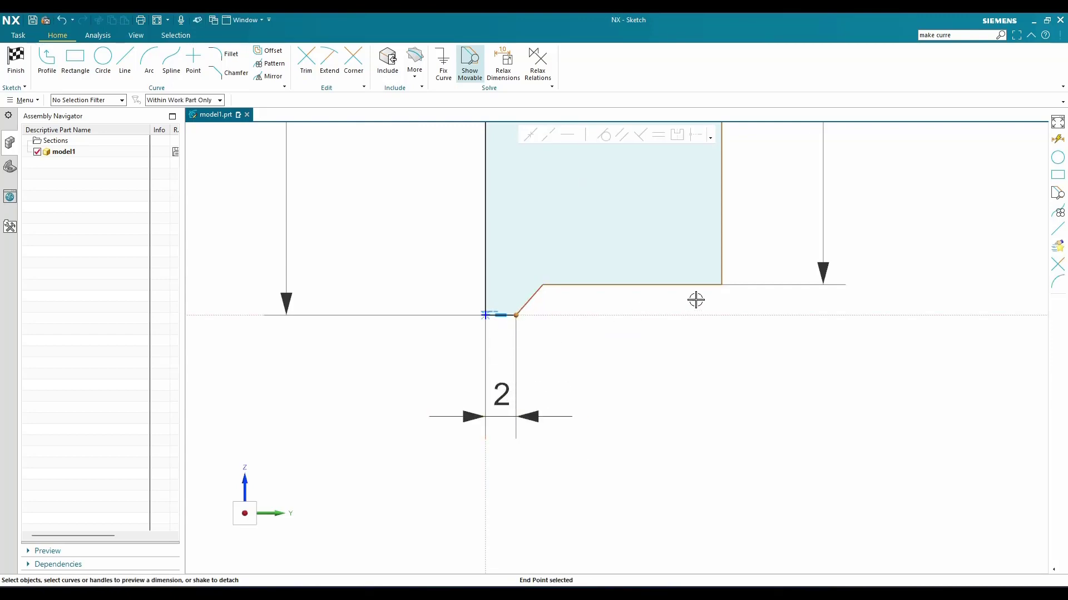
pyautogui.click(722, 285)
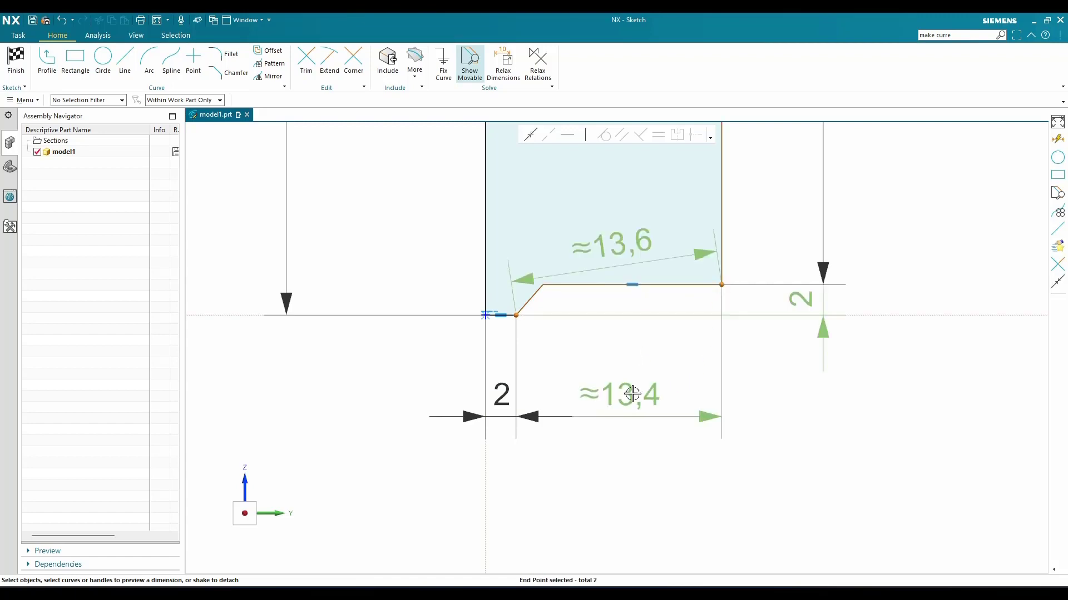
pyautogui.click(634, 391)
pyautogui.write('12,')
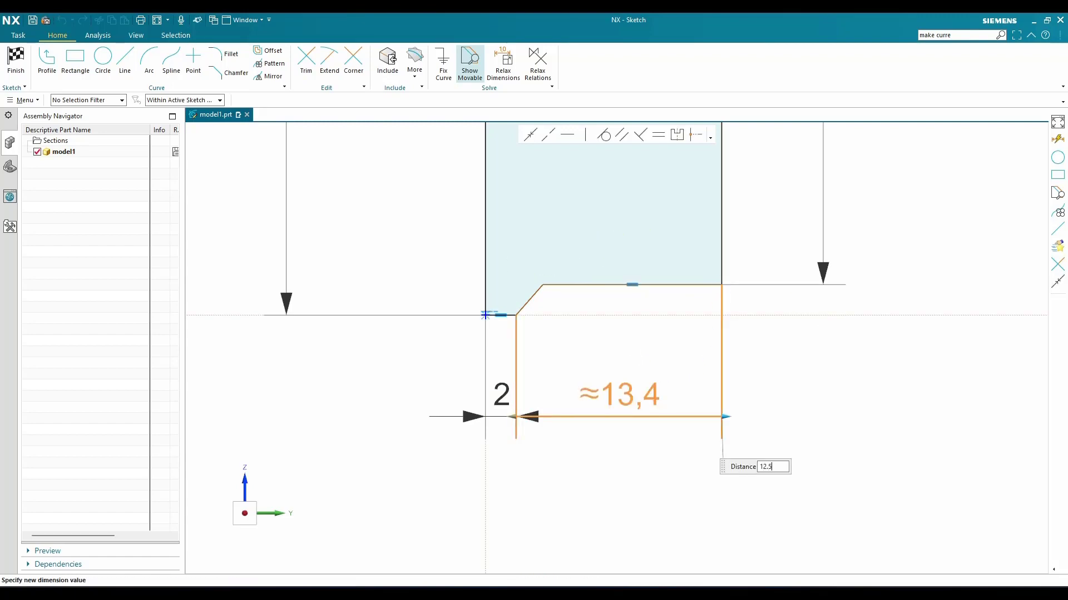
pyautogui.write('5')
pyautogui.press('Return')
pyautogui.scroll(-4, 524, 437)
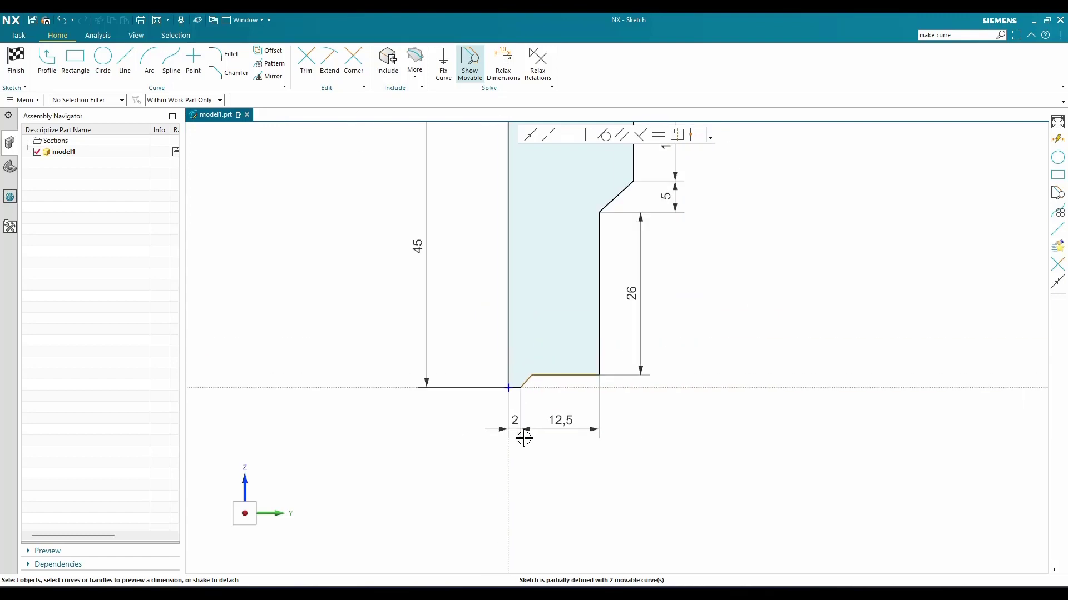
# Examine the profile's dimensions and the small sloped edge near the origin for what is still unconstrained
pyautogui.scroll(-2, 524, 437)
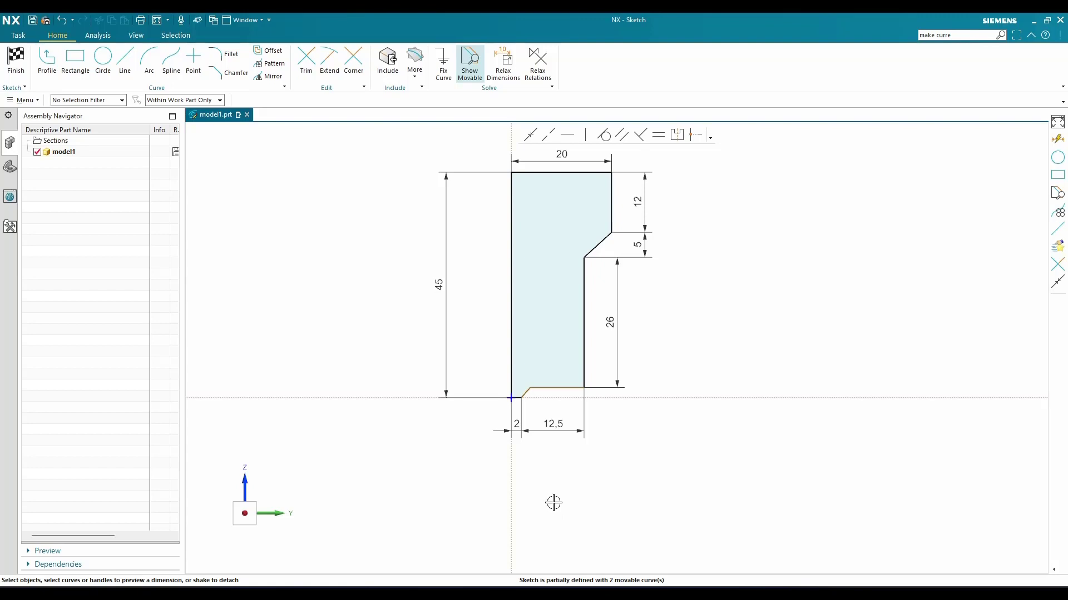
pyautogui.scroll(-1, 552, 503)
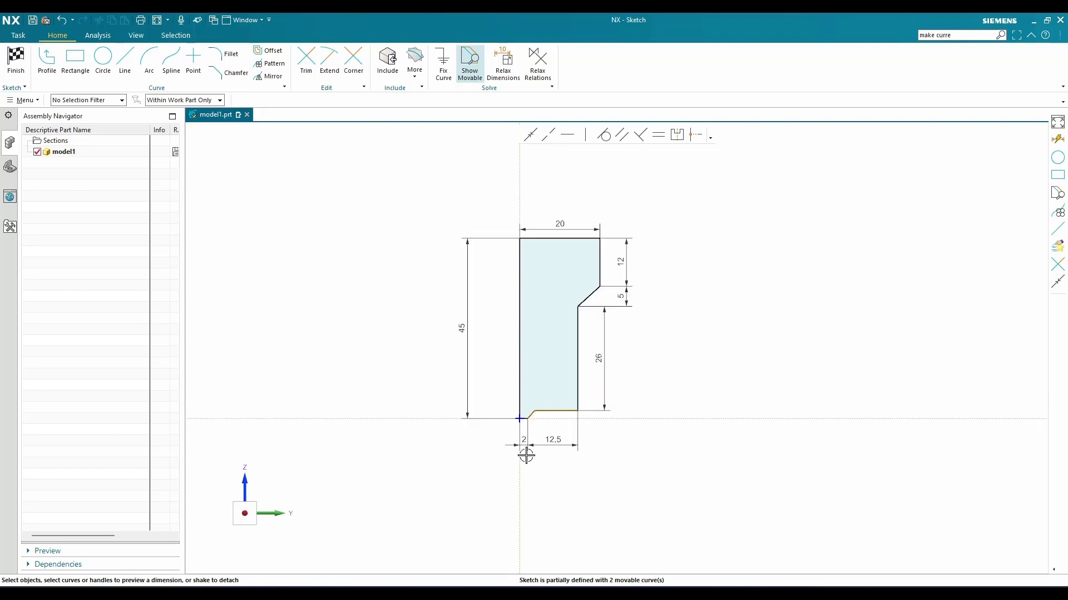
pyautogui.scroll(1, 569, 461)
pyautogui.scroll(2, 494, 434)
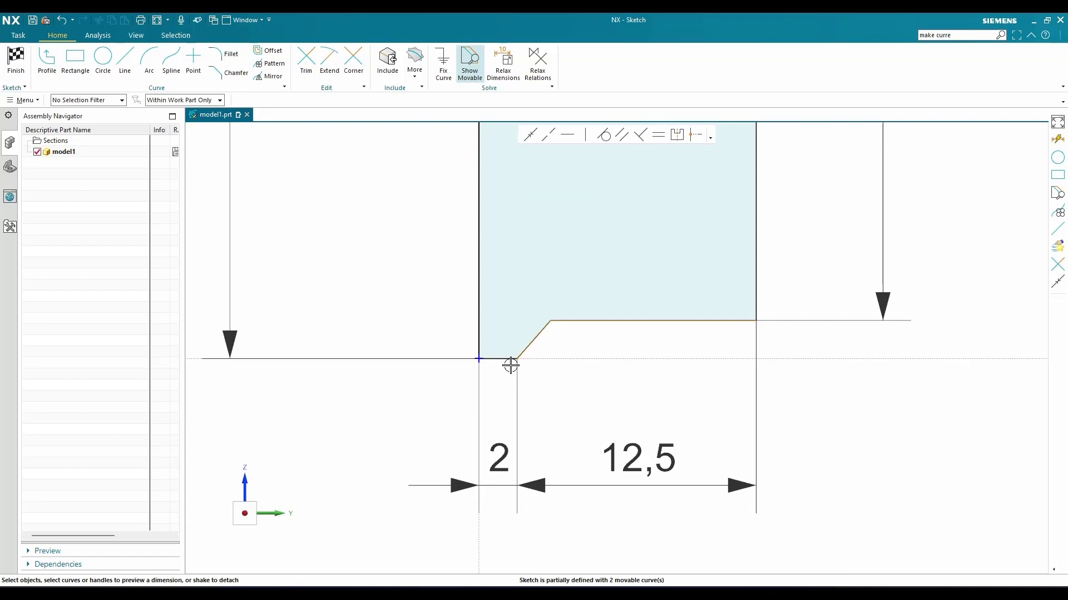
pyautogui.scroll(-2, 527, 341)
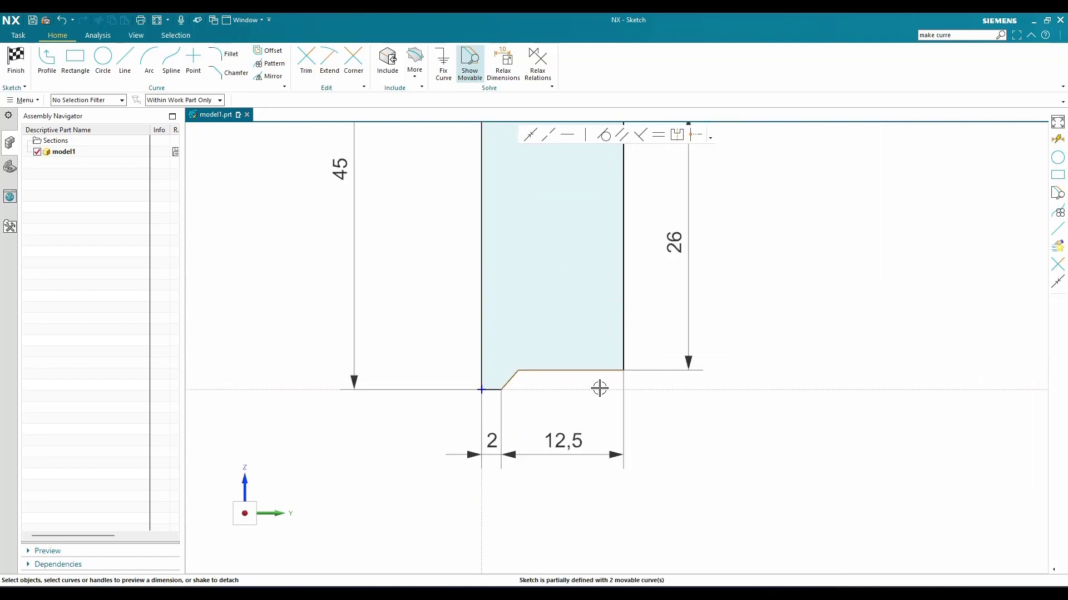
pyautogui.scroll(-3, 611, 356)
pyautogui.scroll(3, 619, 238)
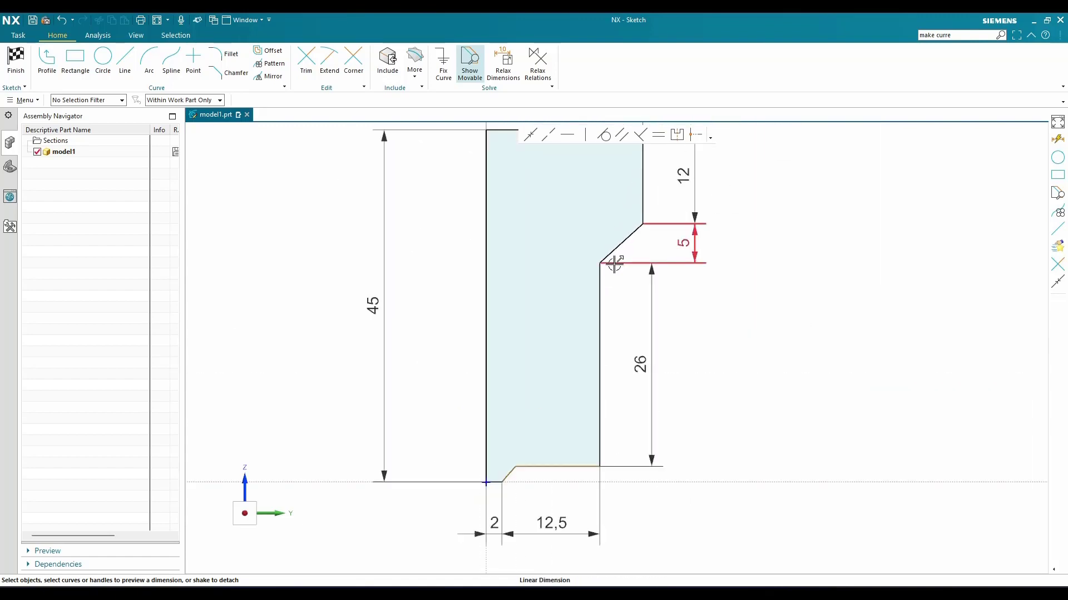
pyautogui.scroll(-2, 601, 345)
pyautogui.scroll(4, 556, 378)
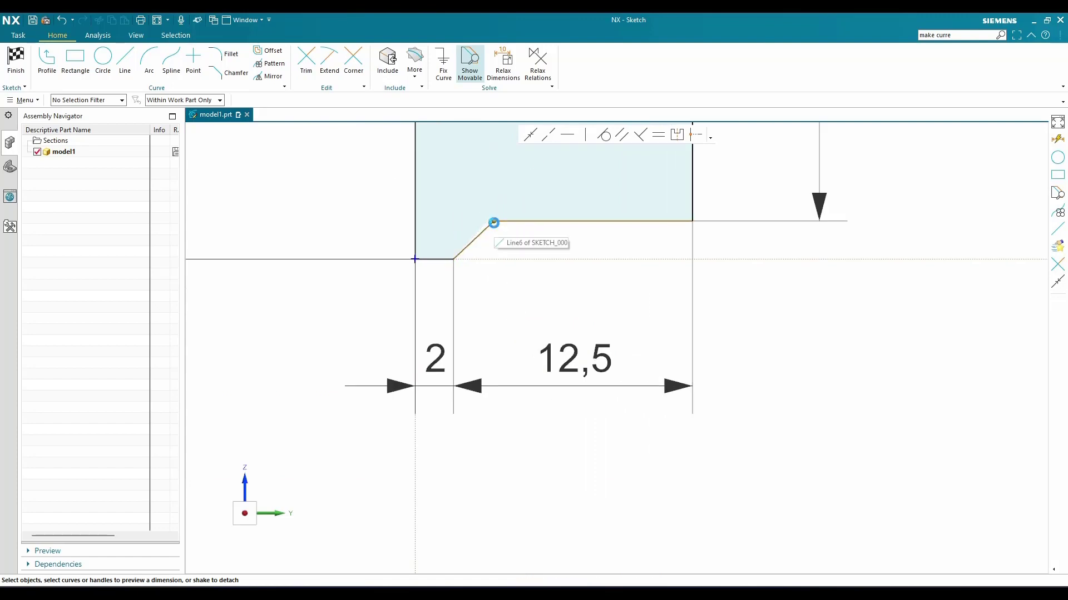
pyautogui.scroll(1, 484, 257)
pyautogui.scroll(-1, 484, 350)
pyautogui.scroll(1, 500, 270)
pyautogui.scroll(-2, 503, 313)
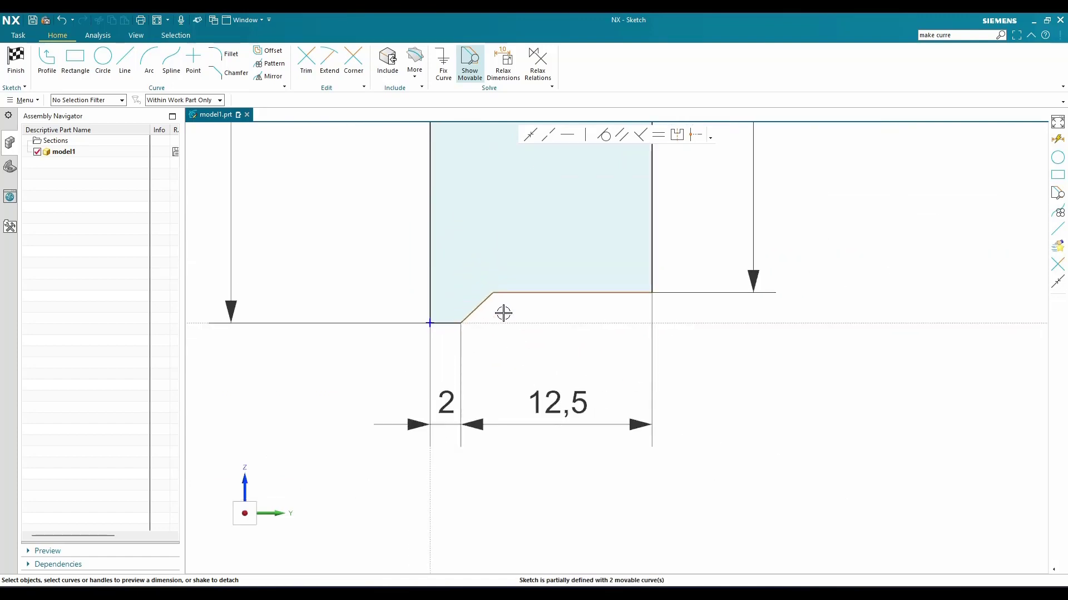
# Dimension the angle between the small sloped edge near the origin and the long vertical edge to 45°
pyautogui.press('d')
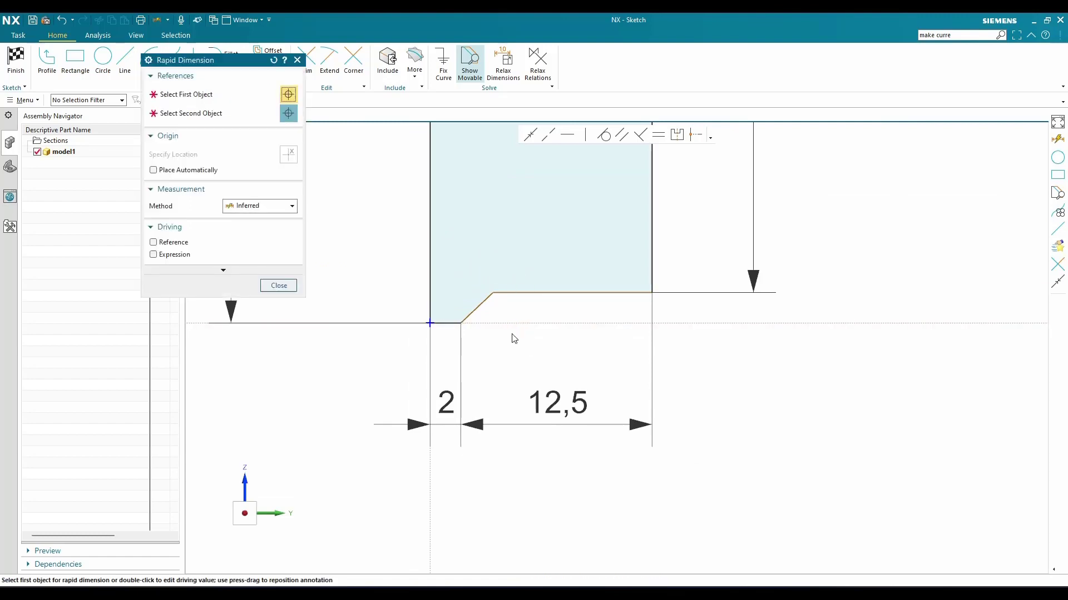
pyautogui.click(484, 302)
pyautogui.click(461, 322)
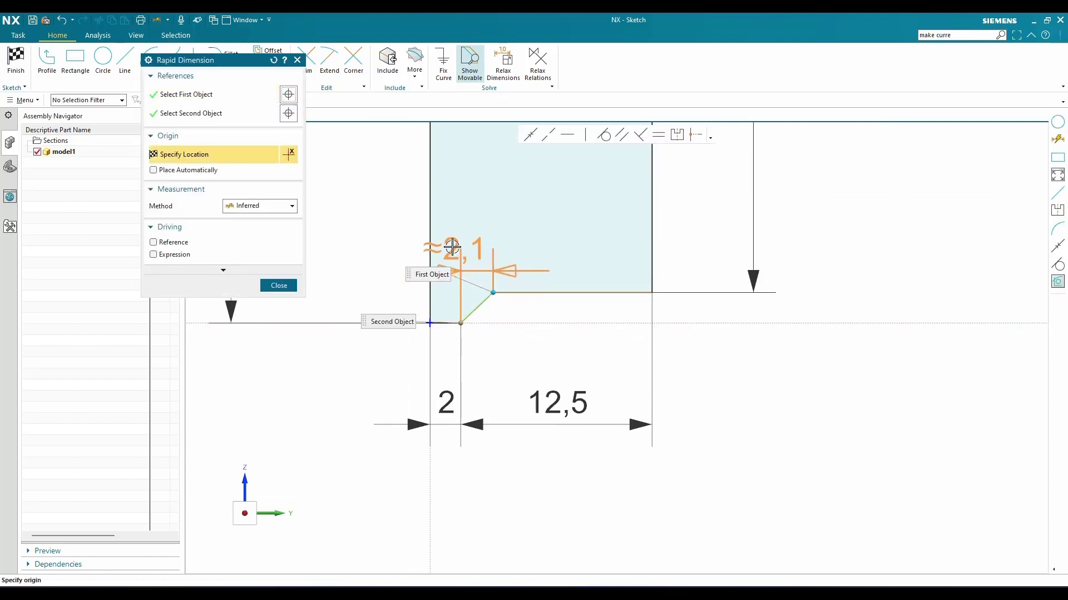
pyautogui.click(477, 308)
pyautogui.click(430, 226)
pyautogui.click(506, 295)
pyautogui.press('Escape')
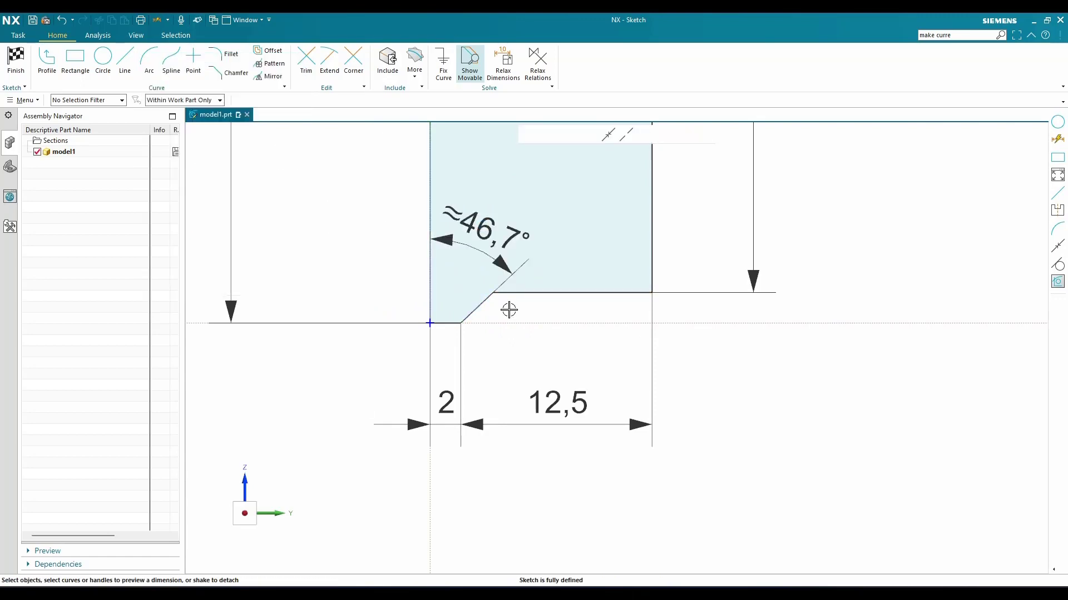
pyautogui.doubleClick(487, 244)
pyautogui.write('45')
pyautogui.press('Return')
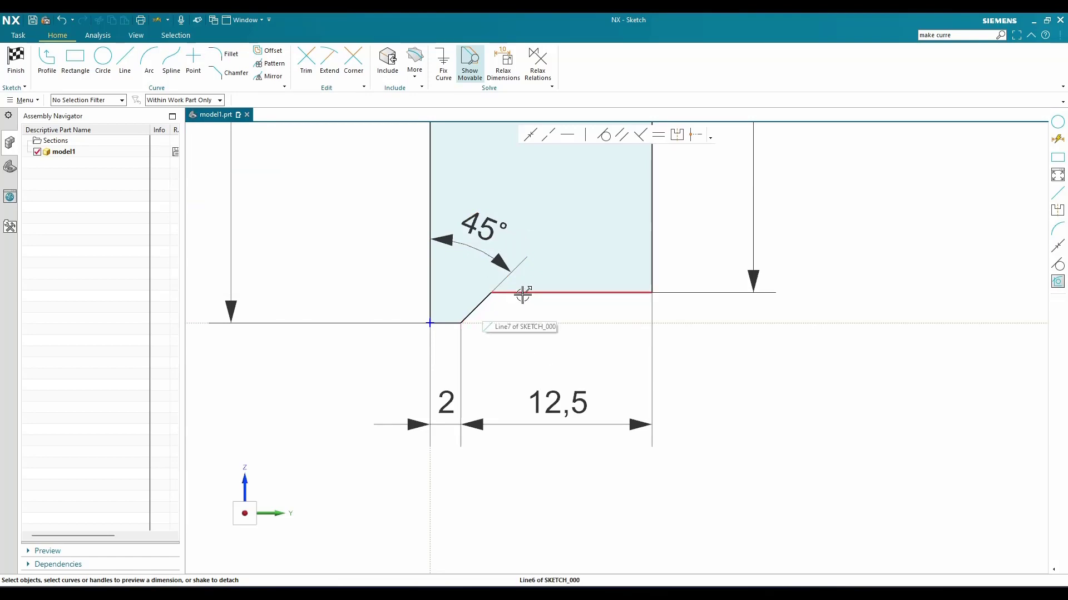
# Finish the profile sketch and return to the 3D model
pyautogui.scroll(3, 563, 340)
pyautogui.hotkey('ctrl', 'f')
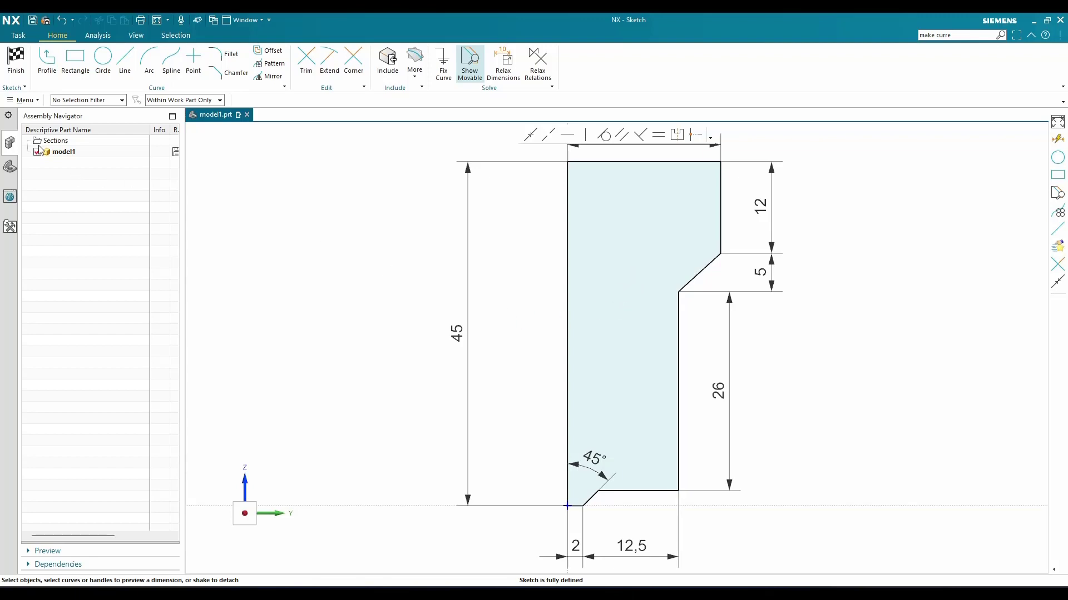
pyautogui.click(16, 61)
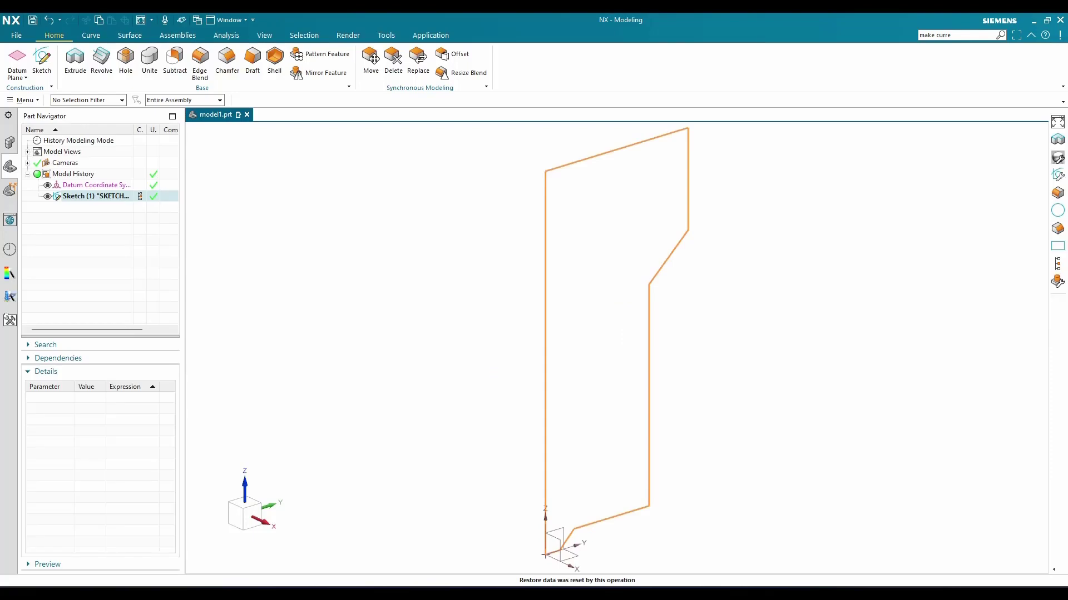
pyautogui.click(436, 322)
# Revolve the profile sketch 360° about the Z direction through the upper endpoint of its long vertical edge
pyautogui.click(101, 58)
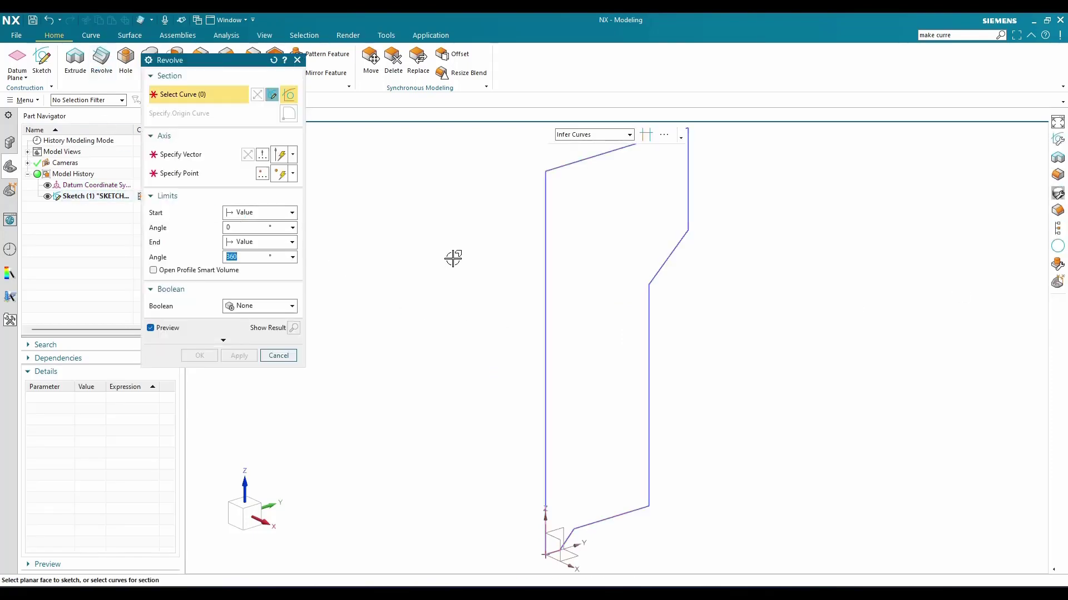
pyautogui.scroll(-2, 489, 233)
pyautogui.click(109, 197)
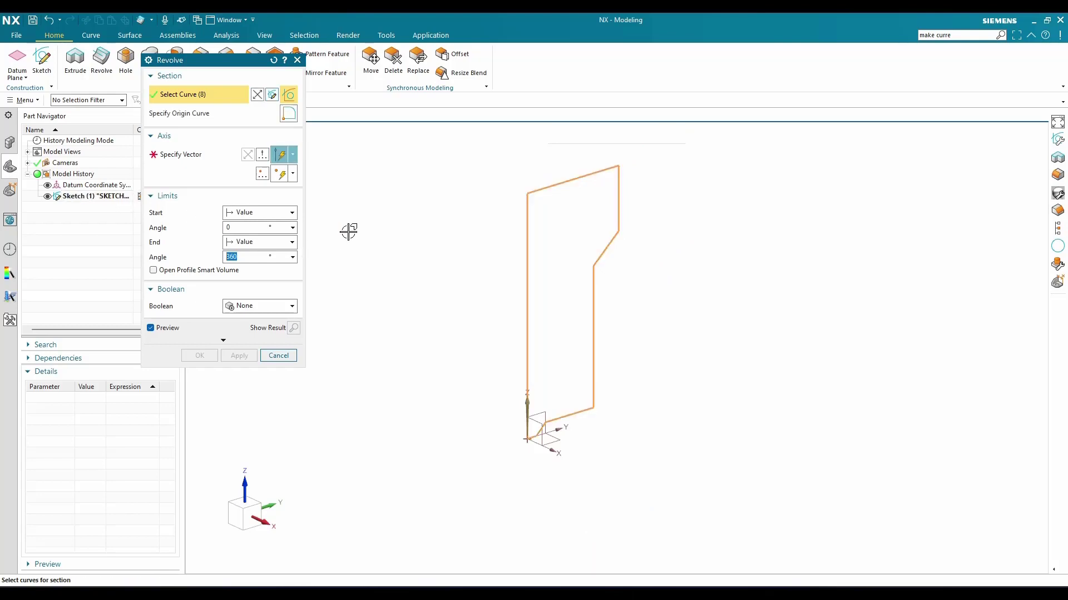
pyautogui.click(205, 160)
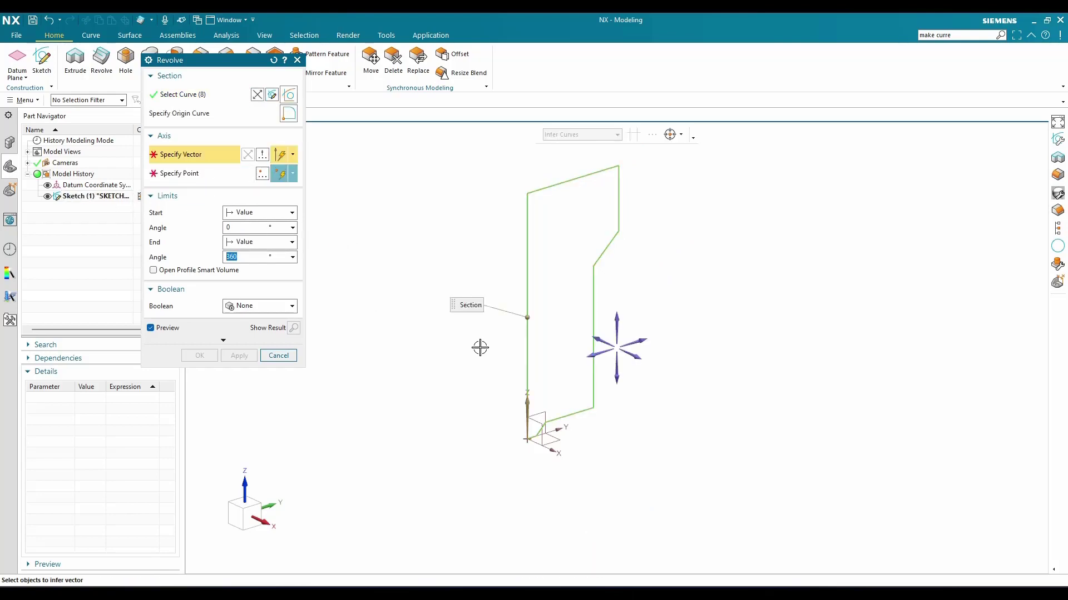
pyautogui.click(617, 315)
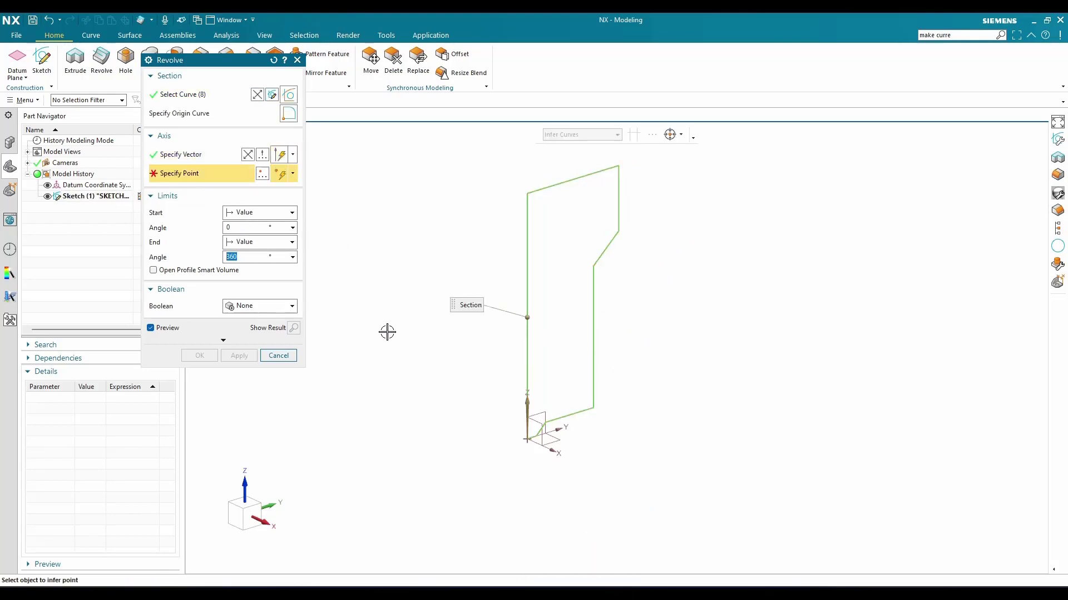
pyautogui.click(527, 194)
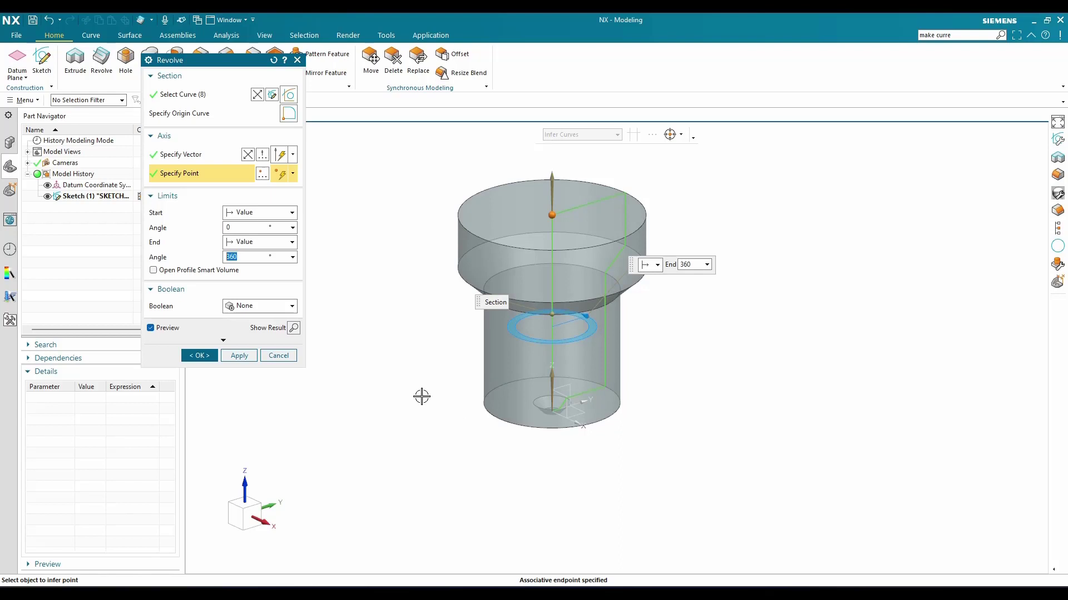
pyautogui.click(211, 356)
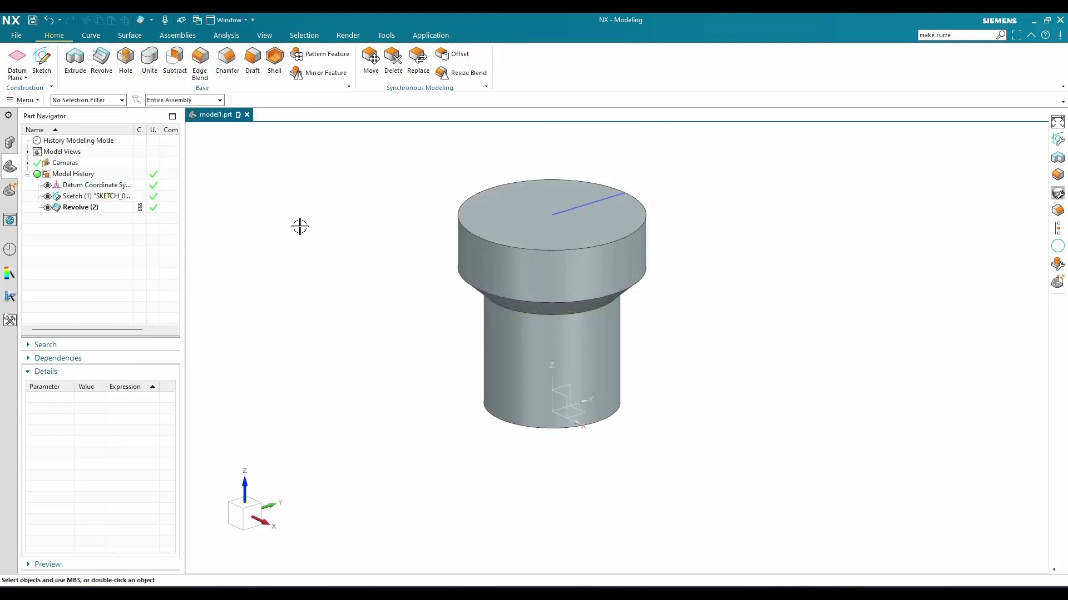
# Add a 3 mm Edge Blend to the upper and lower outer circular edges of the head
pyautogui.click(201, 61)
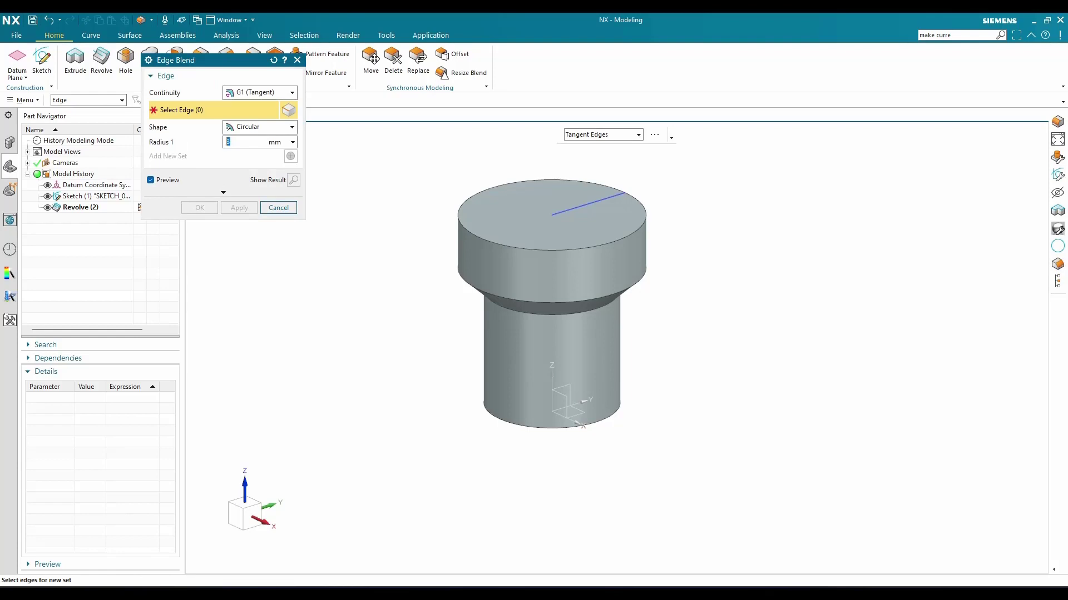
pyautogui.click(471, 233)
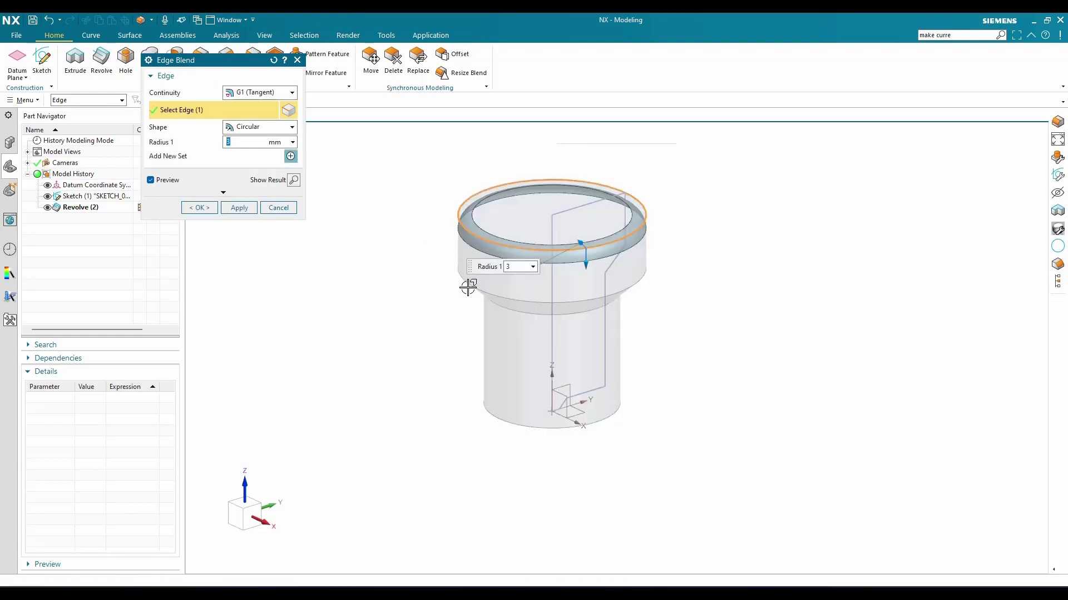
pyautogui.click(469, 284)
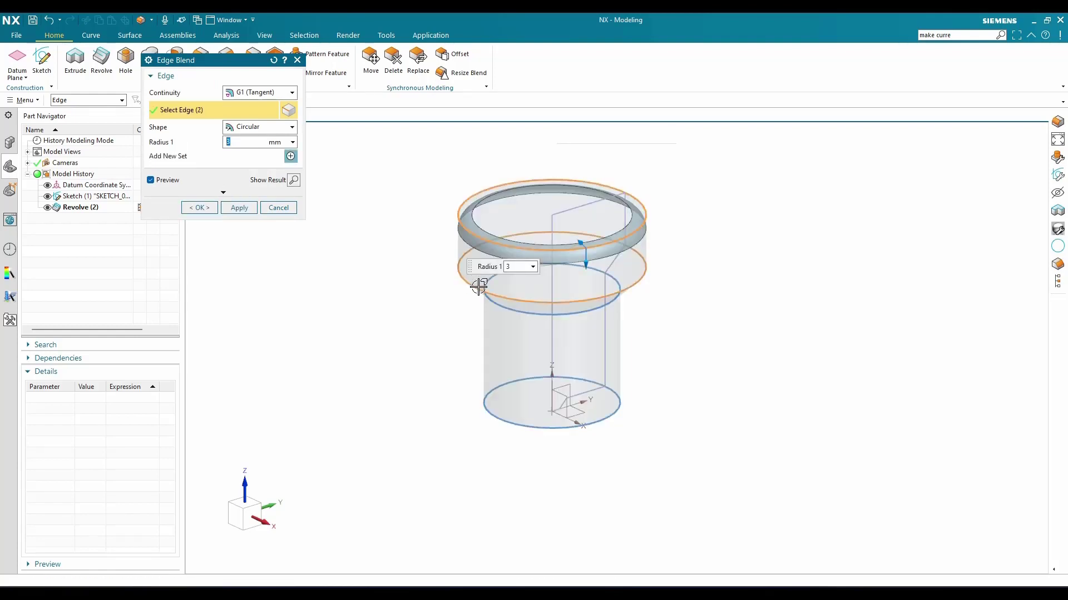
pyautogui.click(200, 208)
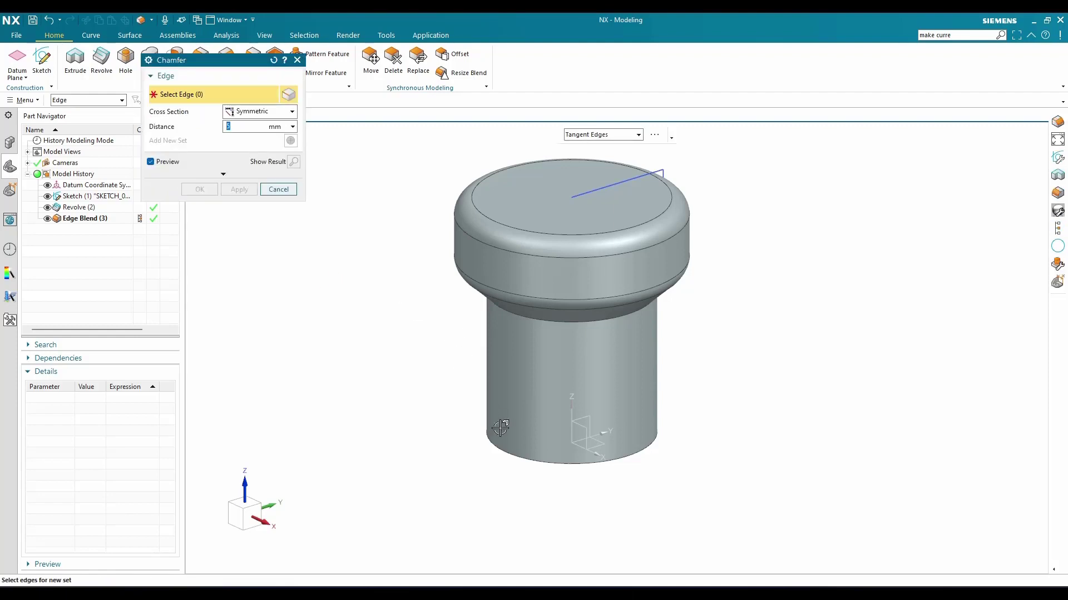
# Chamfer the outer bottom edge of the shaft symmetrically with a distance of 6 mm
pyautogui.click(513, 446)
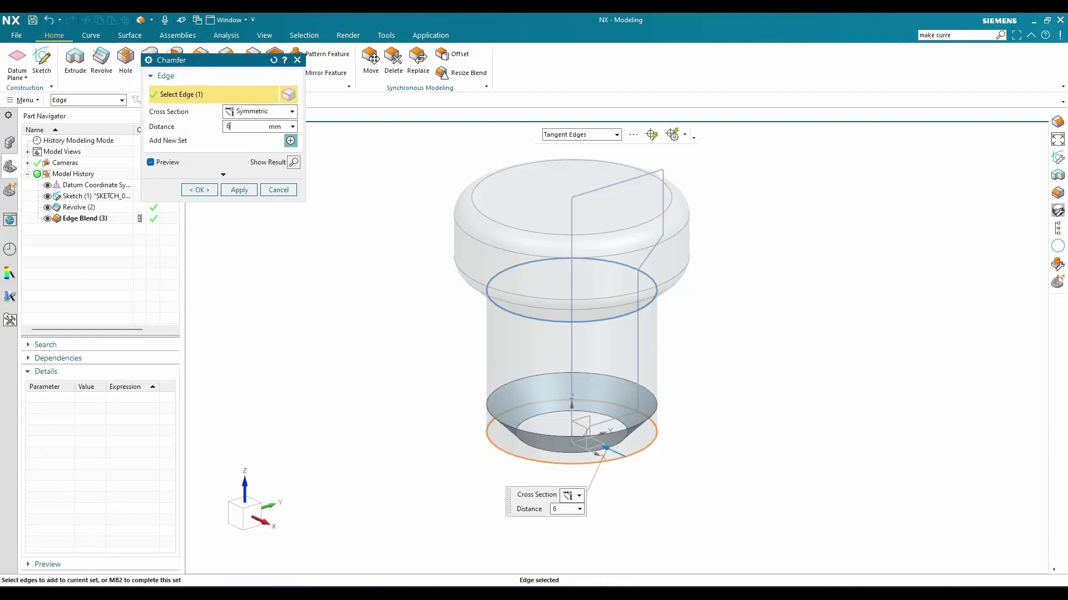
pyautogui.press('Return')
pyautogui.click(206, 192)
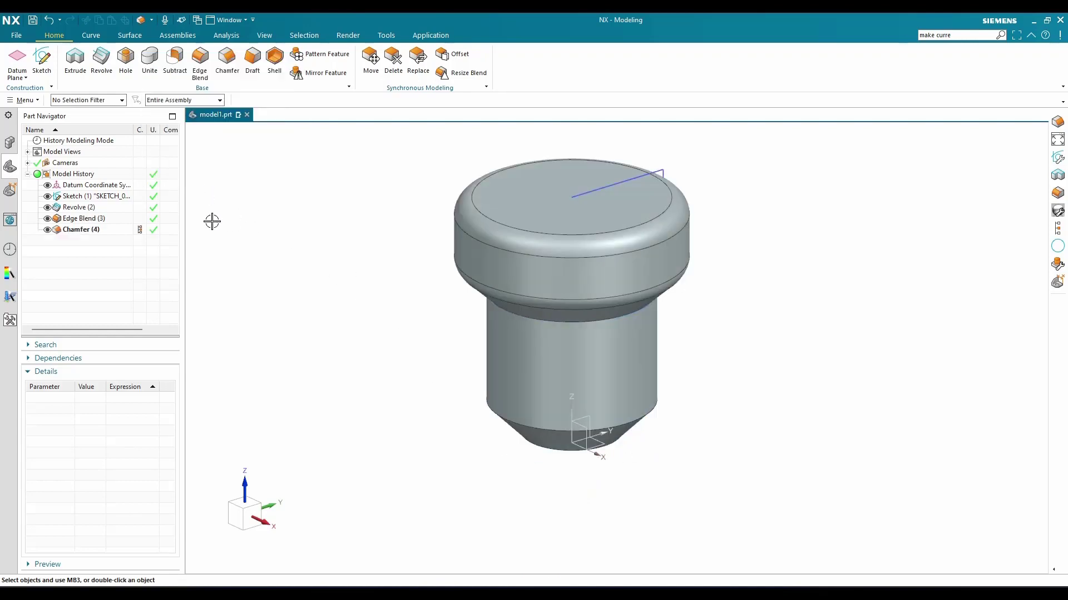
# Create a datum plane offset 10 mm above the flat top face of the head
pyautogui.moveTo(410, 338)
pyautogui.mouseDown(button='middle')
pyautogui.moveTo(395, 282)
pyautogui.moveTo(393, 330)
pyautogui.mouseUp(button='middle')
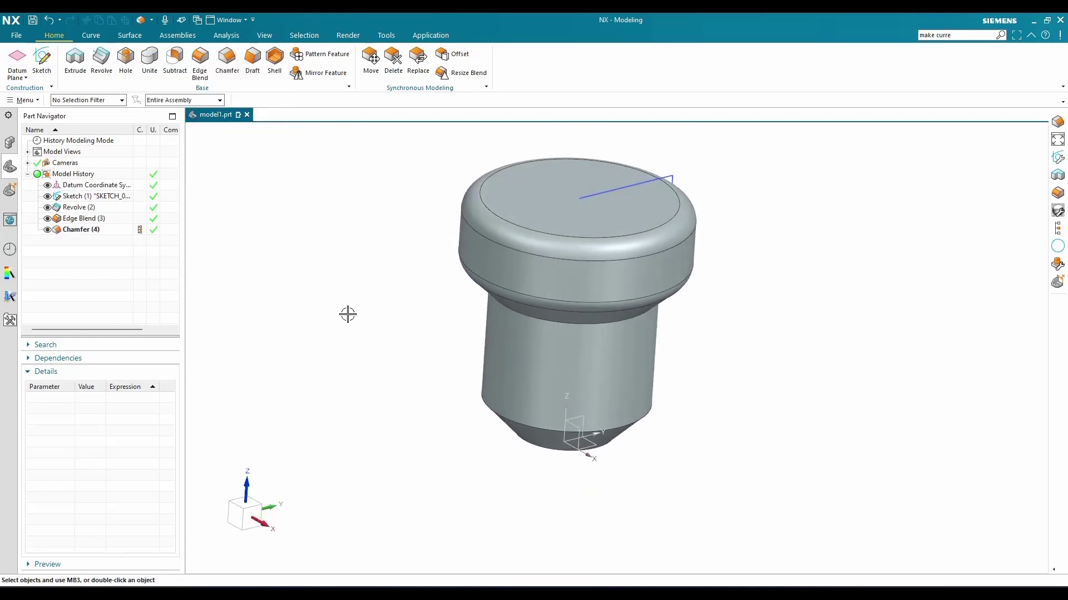
pyautogui.scroll(-1, 363, 315)
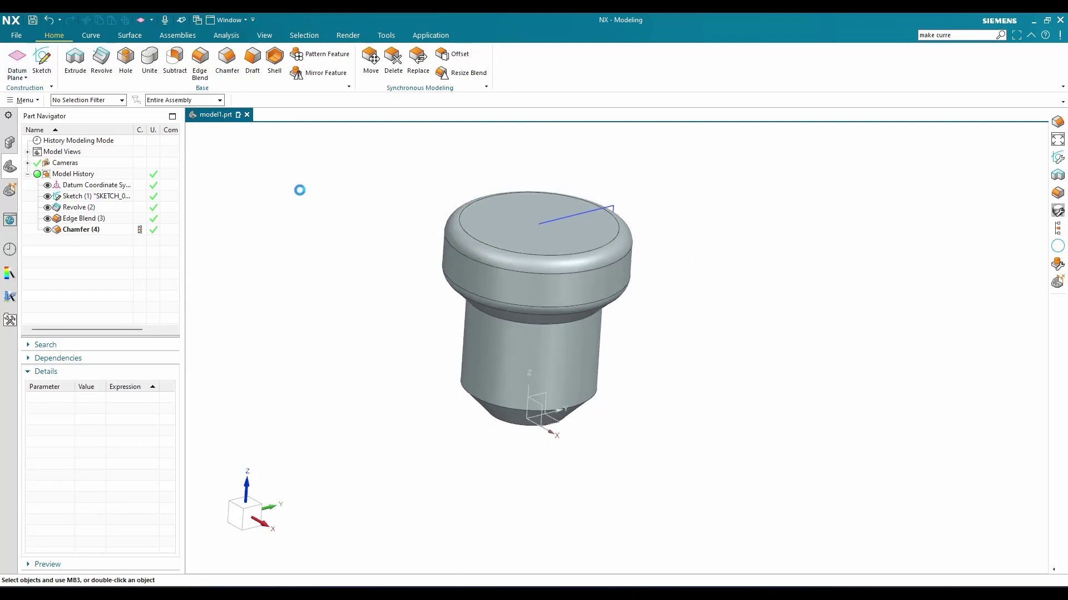
pyautogui.click(495, 213)
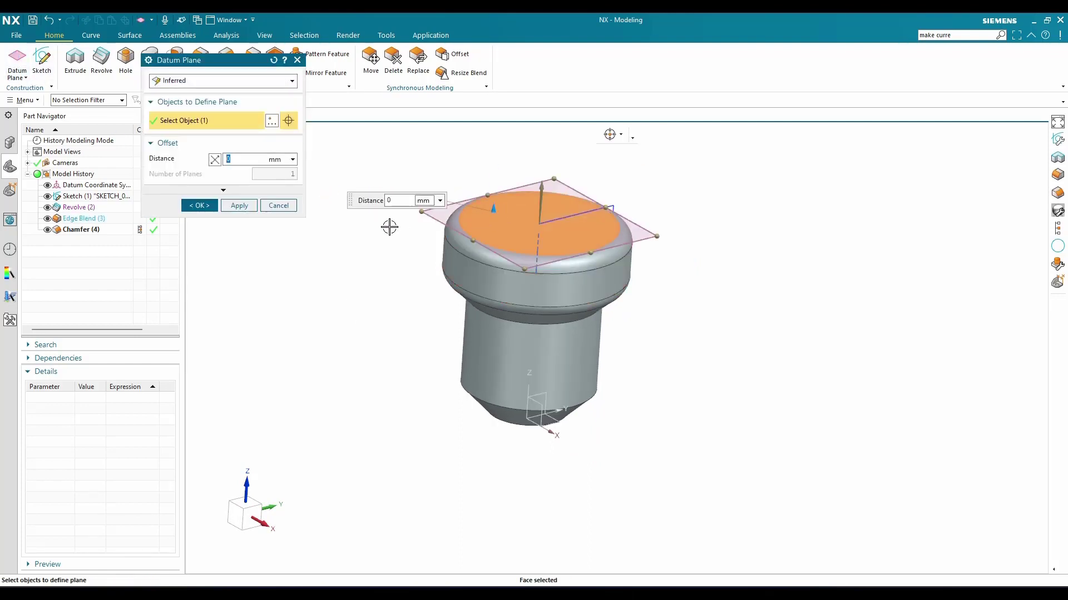
pyautogui.scroll(2, 384, 227)
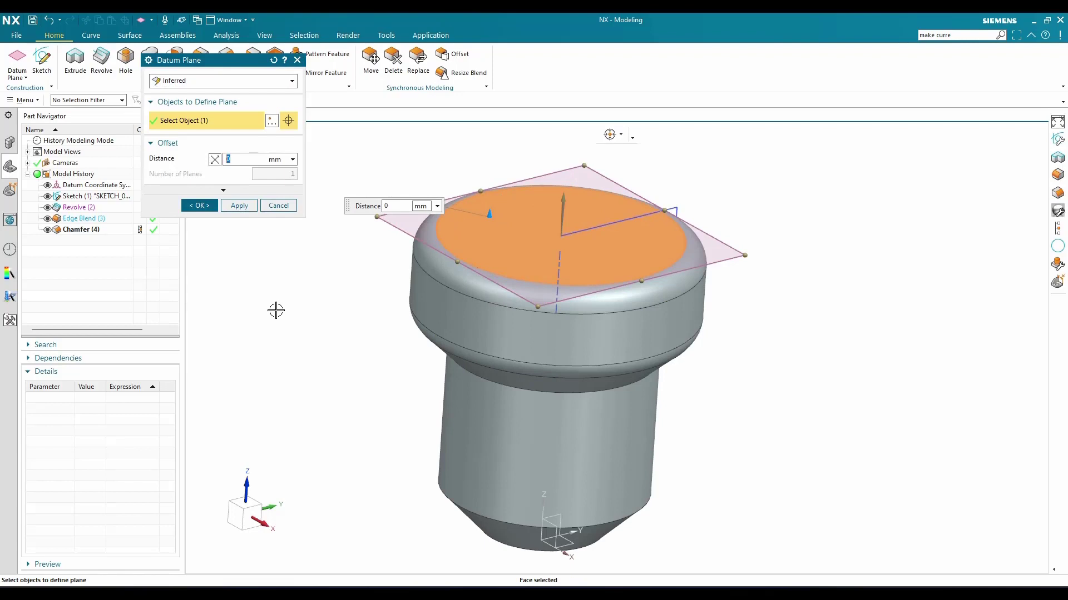
pyautogui.press('Return')
pyautogui.scroll(-2, 467, 384)
pyautogui.click(199, 205)
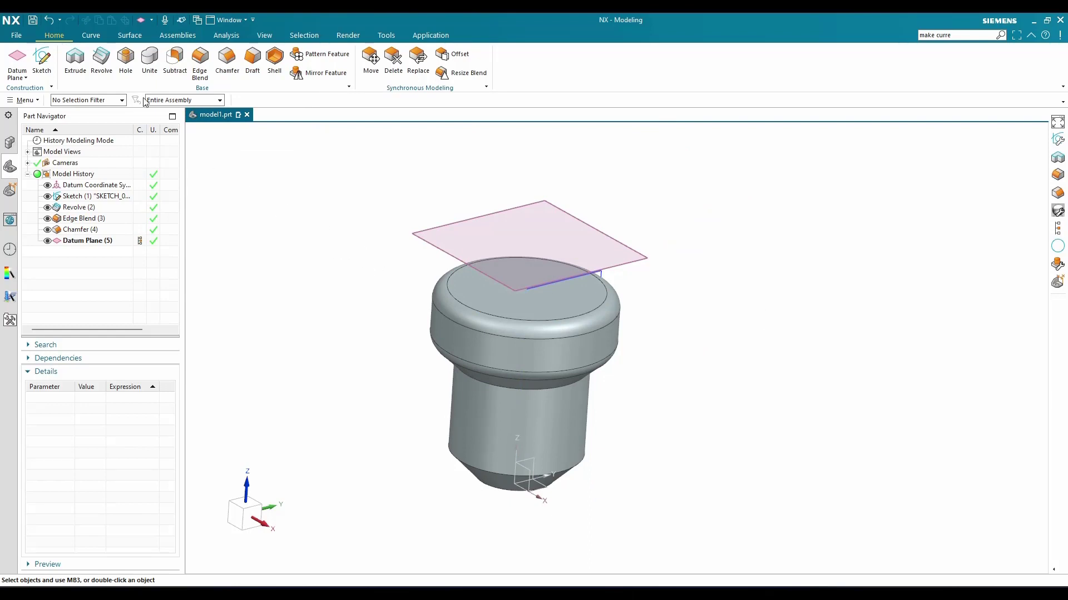
# Start a Helix curve along a vector and place its origin at the centre of the offset datum plane
pyautogui.click(91, 35)
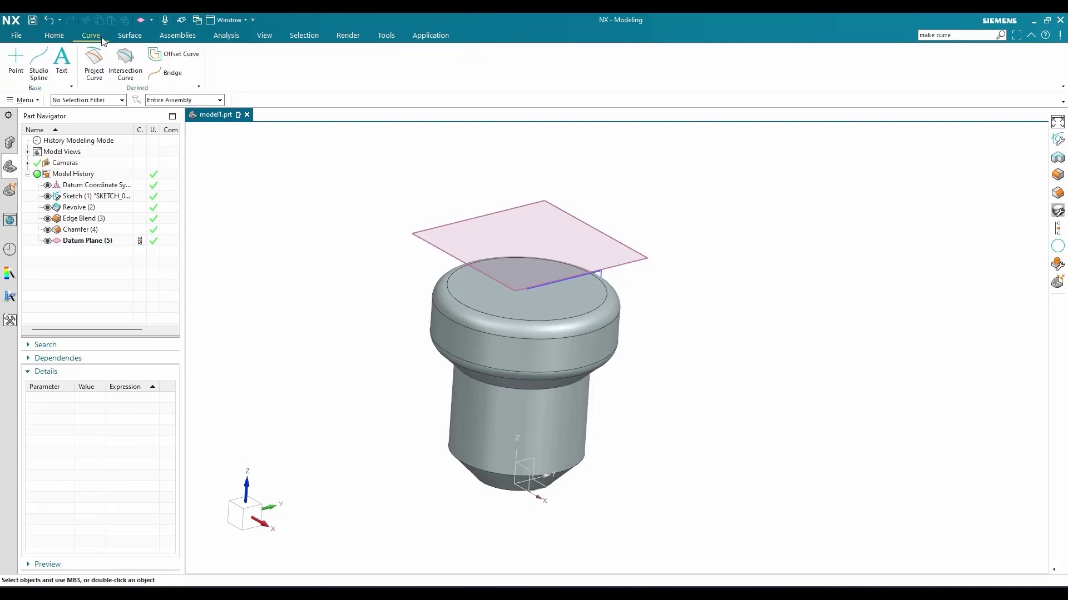
pyautogui.click(29, 101)
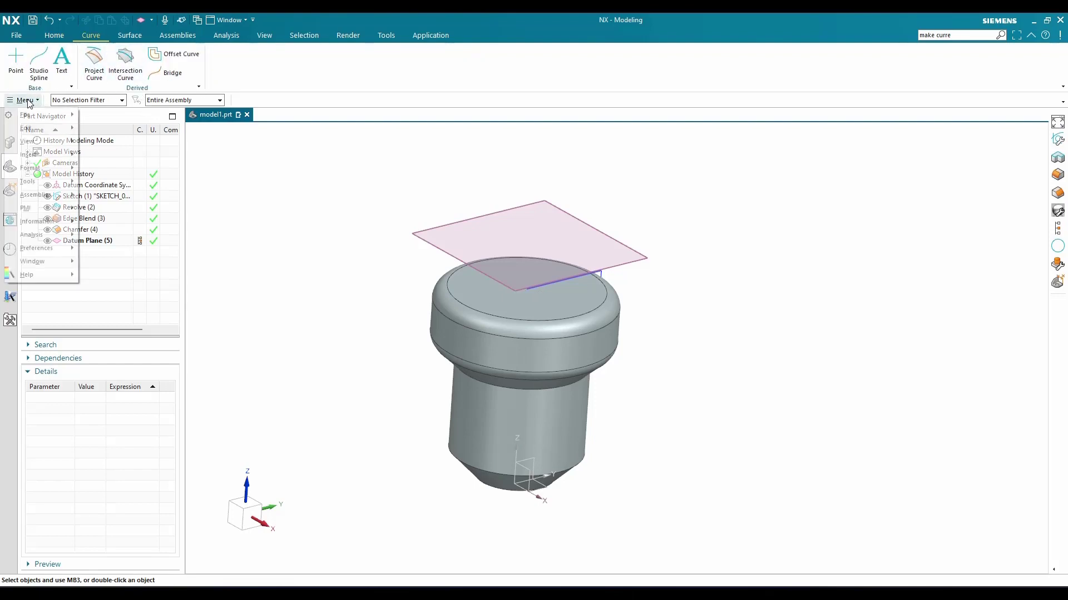
pyautogui.moveTo(40, 155)
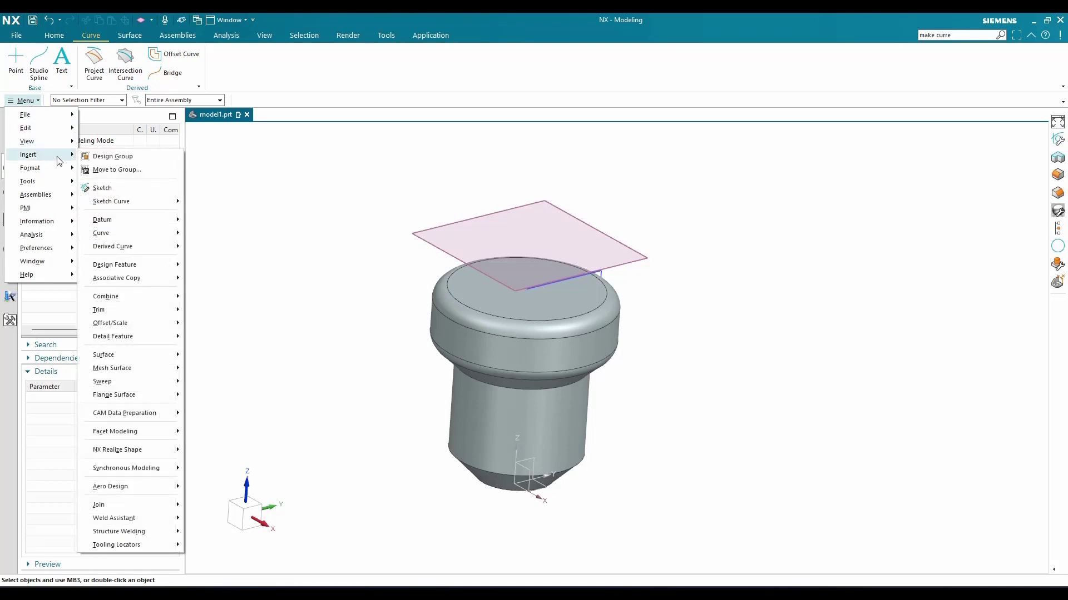
pyautogui.moveTo(124, 233)
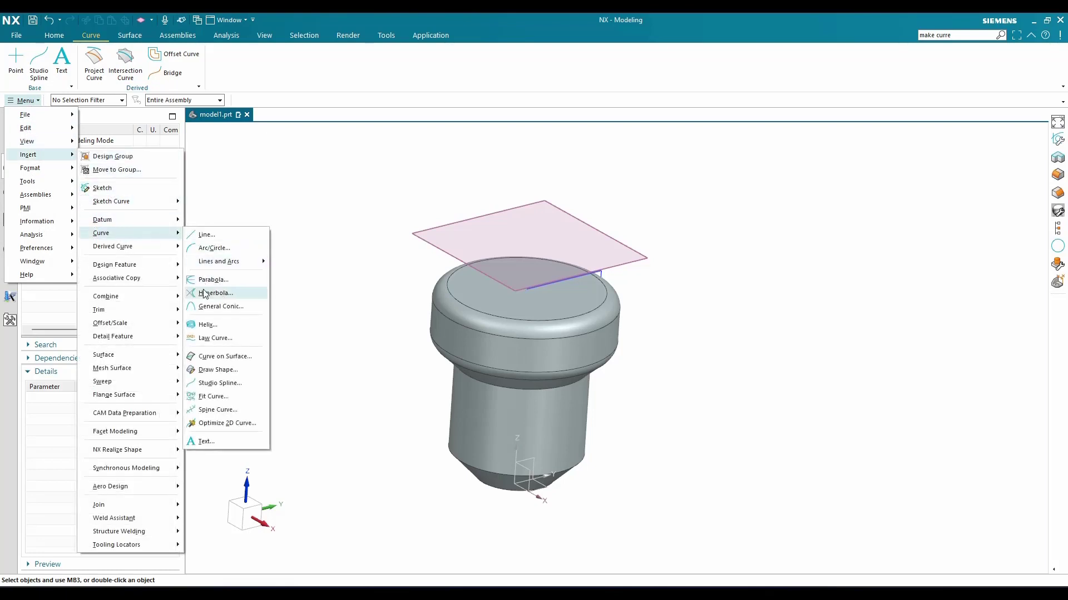
pyautogui.click(217, 328)
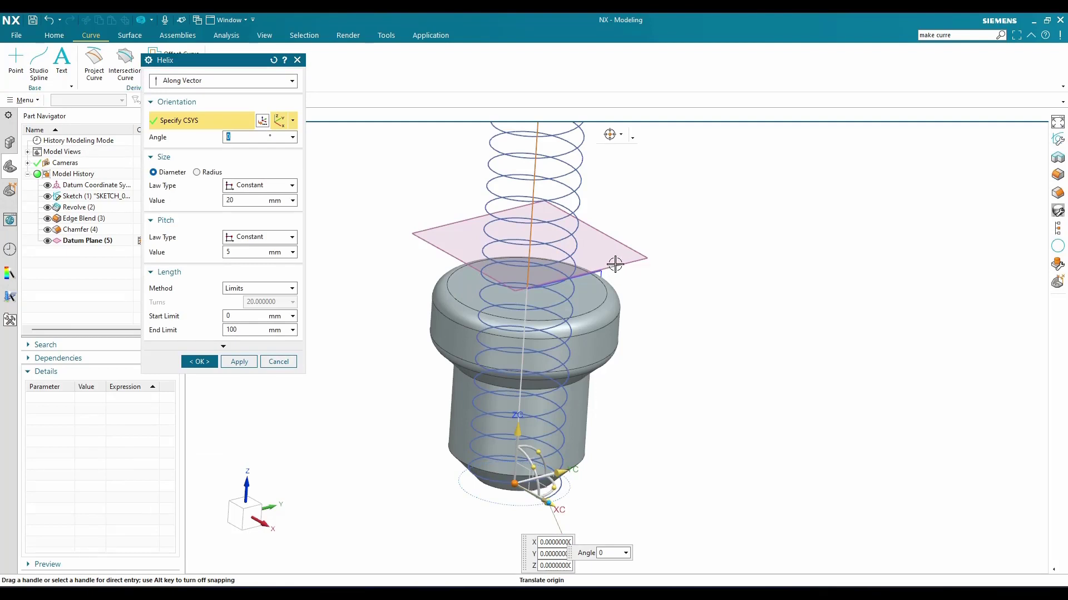
pyautogui.click(576, 279)
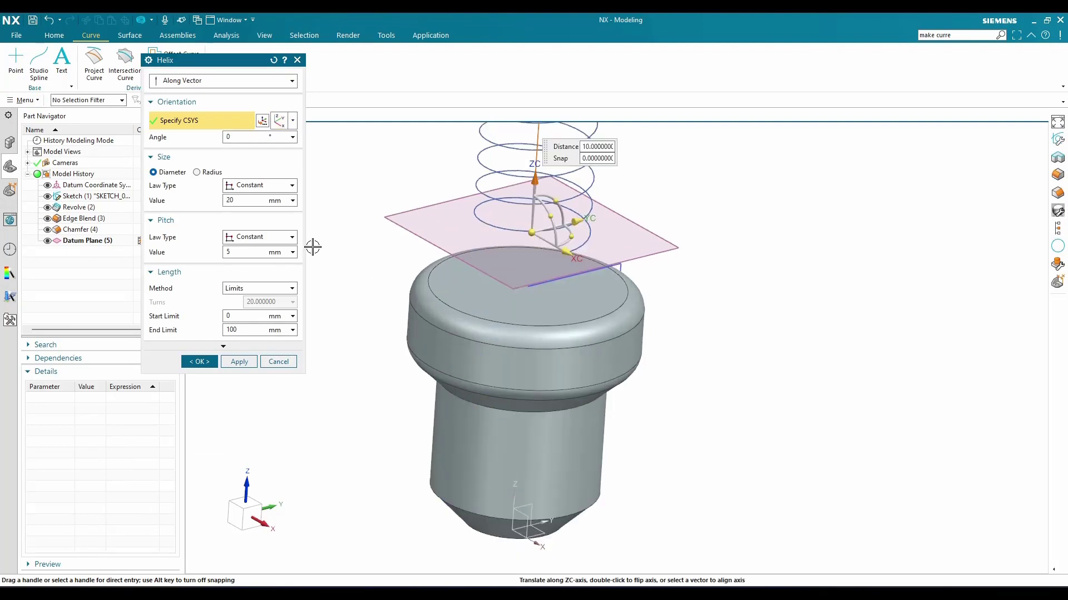
# Size the helix by radius with a constant value of 20 mm and set its constant pitch to 25 mm
pyautogui.click(240, 138)
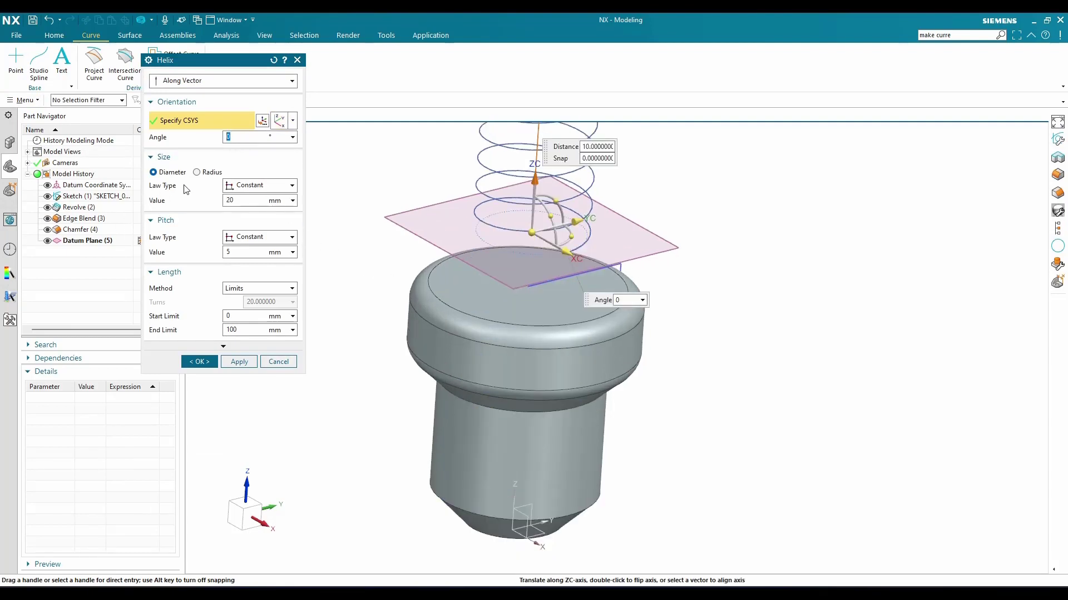
pyautogui.click(197, 172)
pyautogui.click(230, 200)
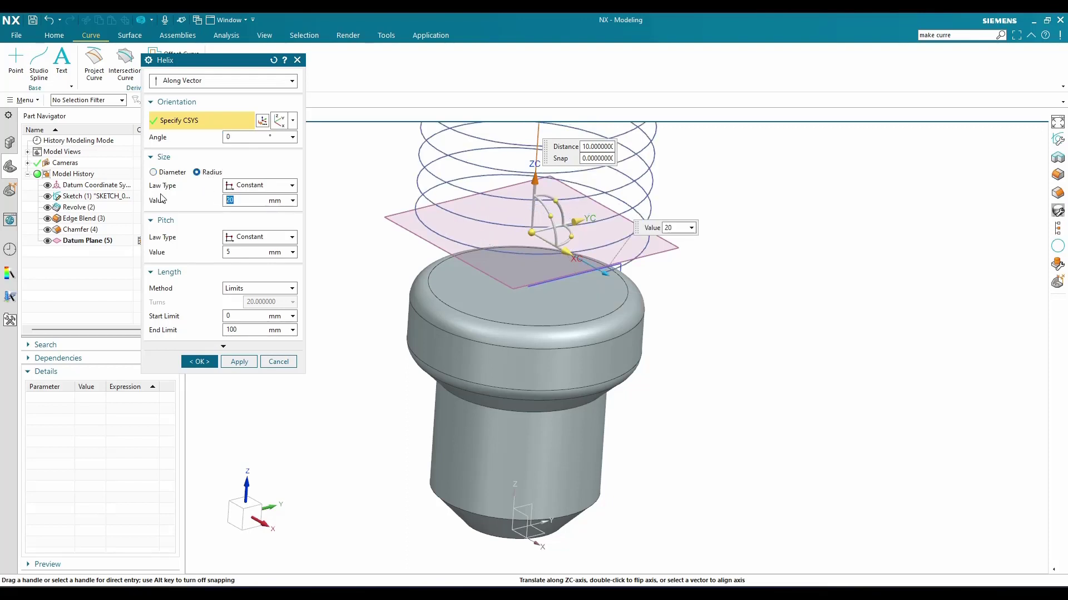
pyautogui.click(243, 252)
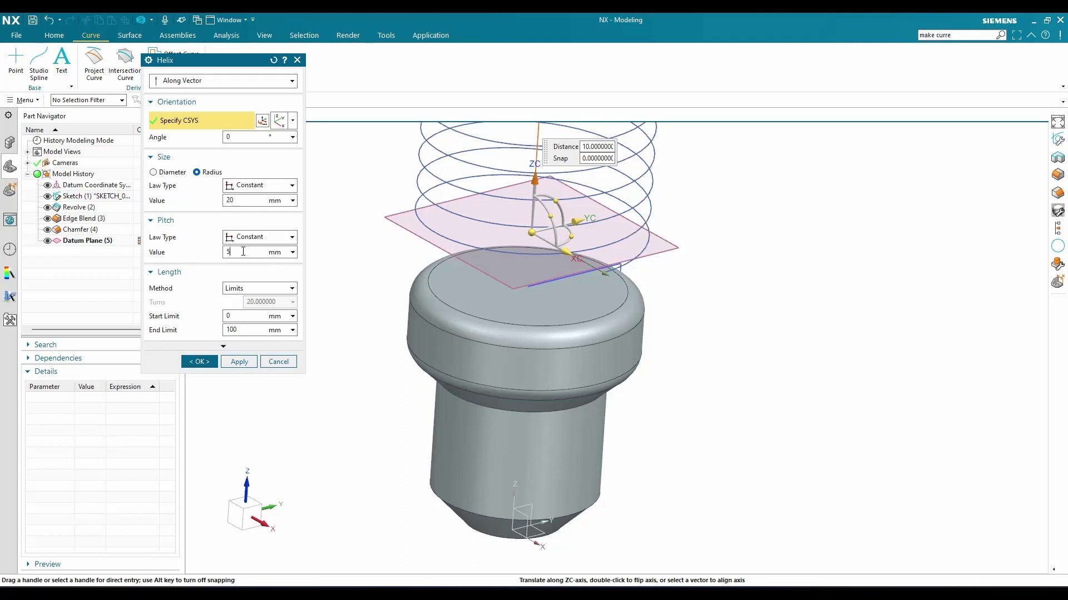
pyautogui.write('25')
pyautogui.press('Return')
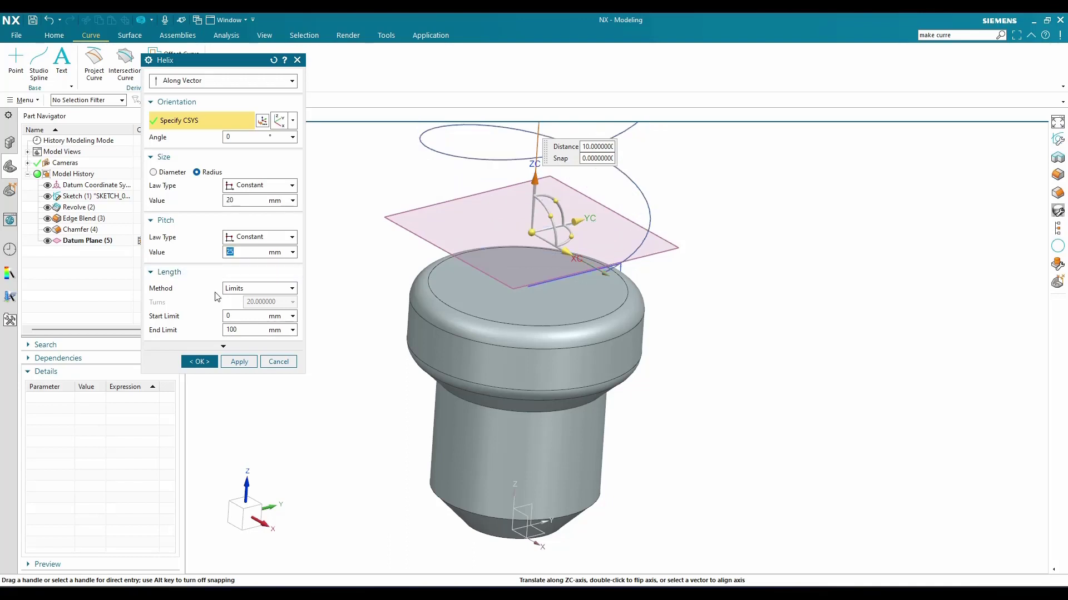
# Define the helix length by turns and set it to 1.5 turns
pyautogui.click(243, 289)
pyautogui.click(248, 305)
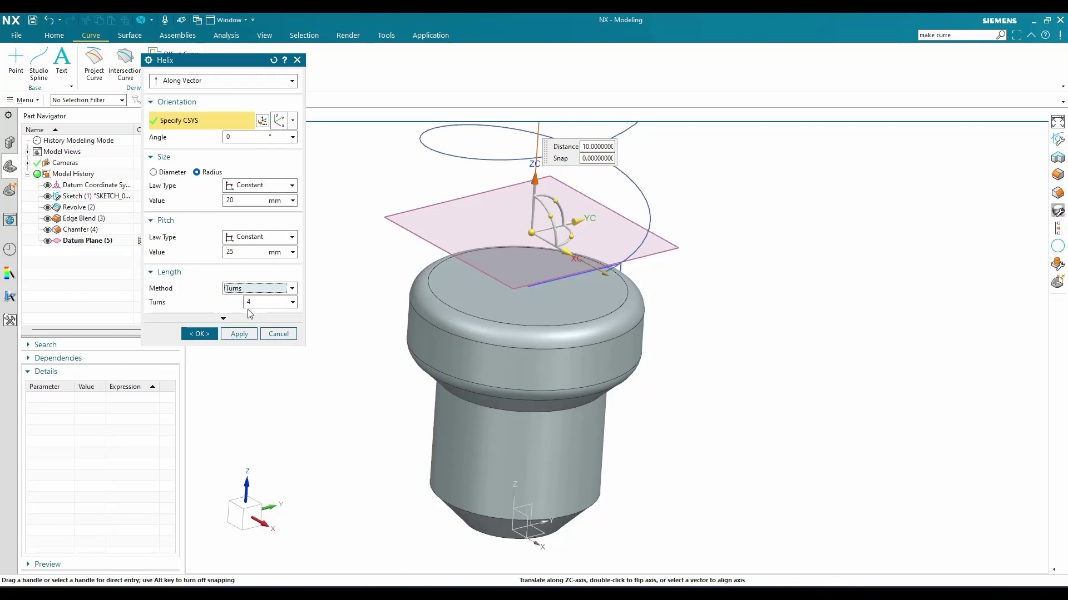
pyautogui.click(264, 304)
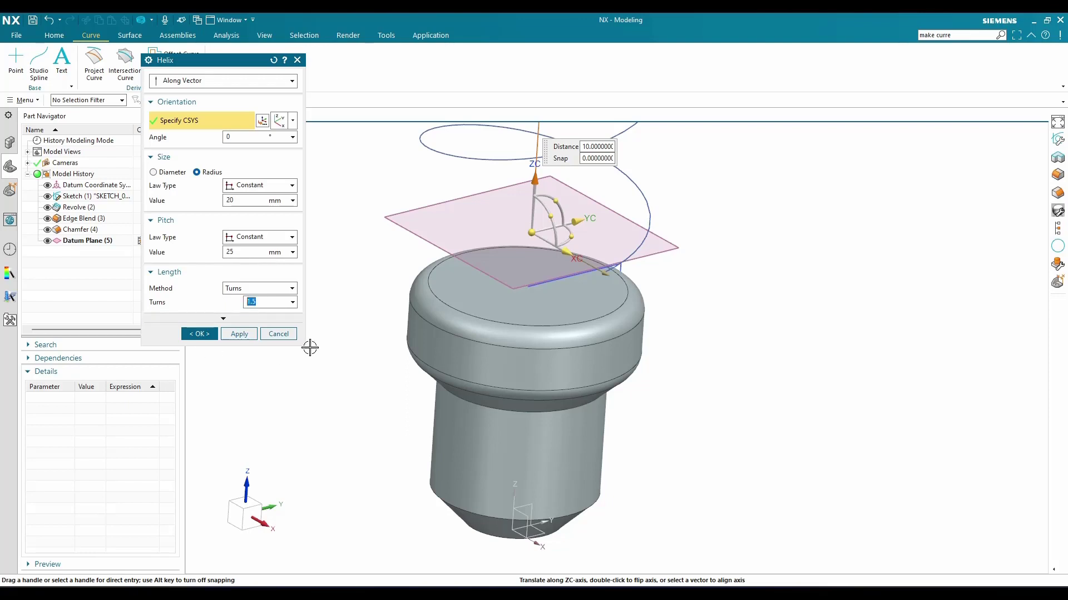
# Show the helix settings and create the first helix with a right-hand turn direction, keeping the Helix command active
pyautogui.scroll(-2, 367, 340)
pyautogui.click(229, 322)
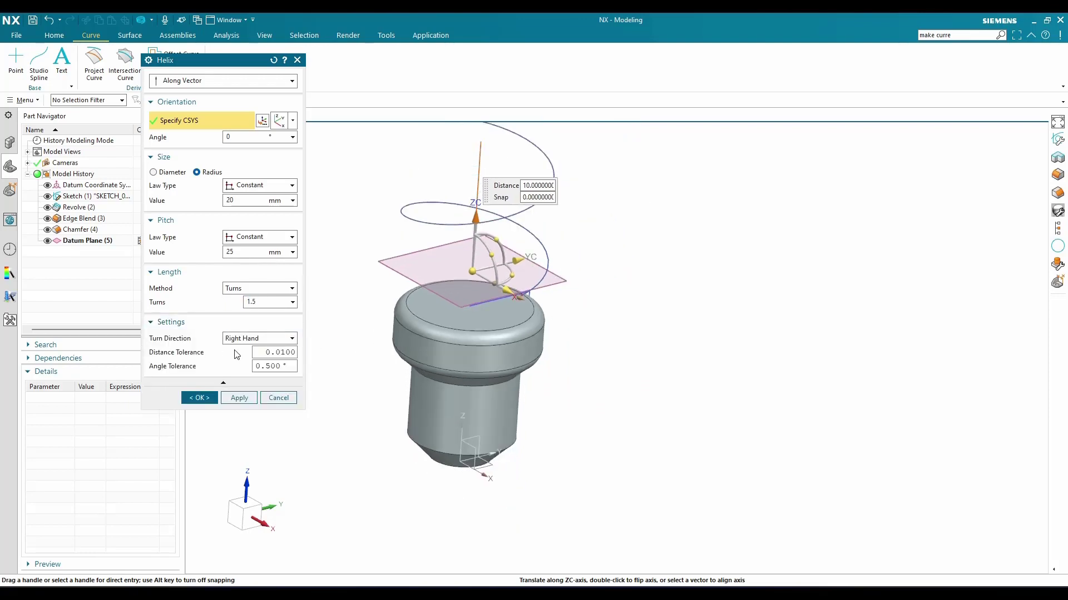
pyautogui.click(239, 399)
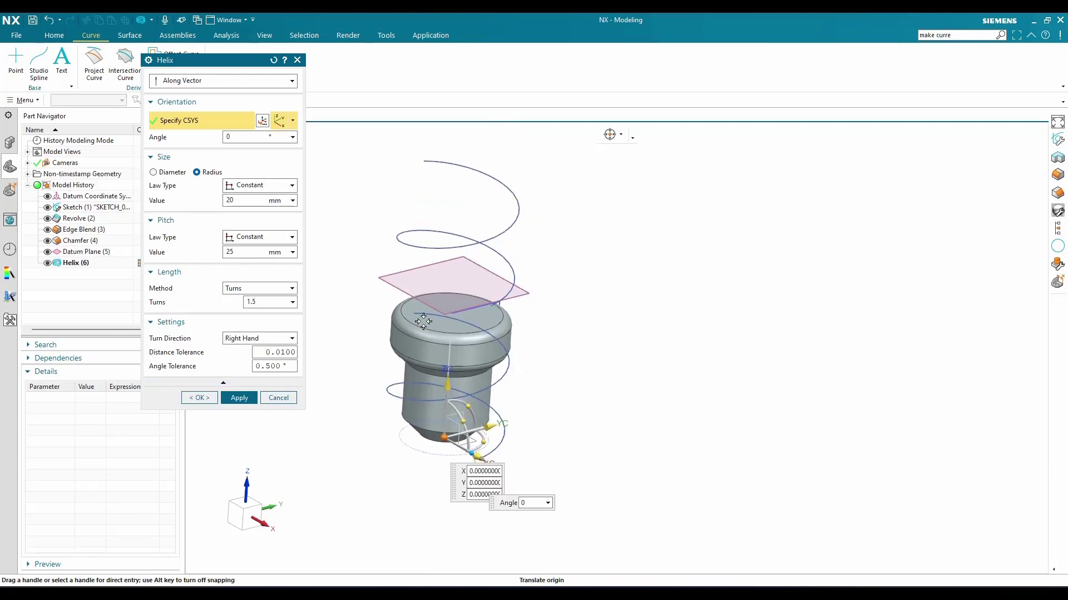
# Place the second helix's origin 10 mm above the centre of the circular edge on the head's flat top face
pyautogui.scroll(2, 422, 322)
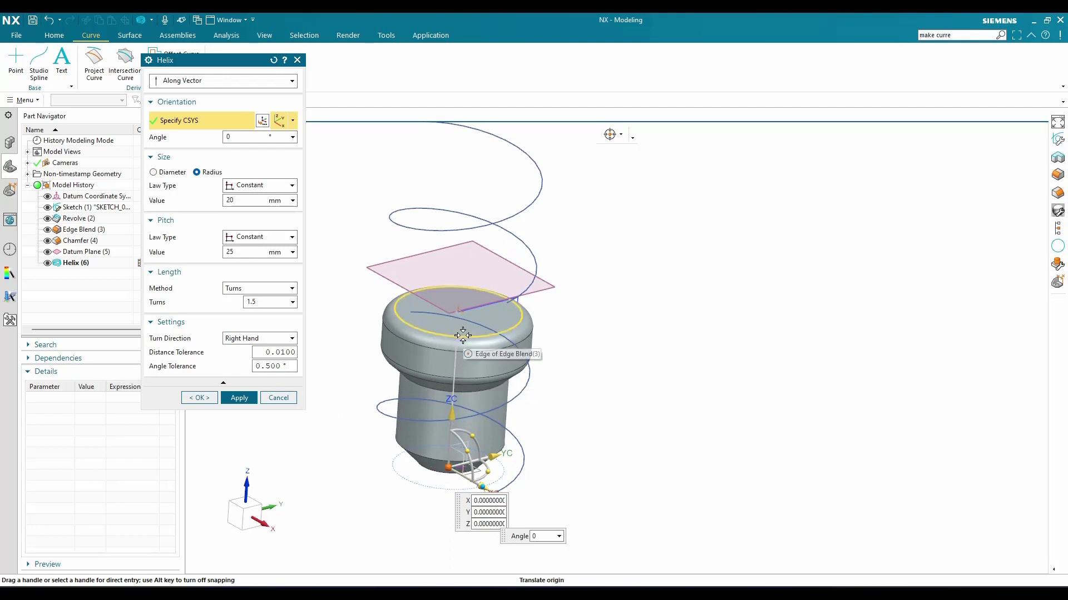
pyautogui.click(463, 334)
pyautogui.write('10')
pyautogui.press('Return')
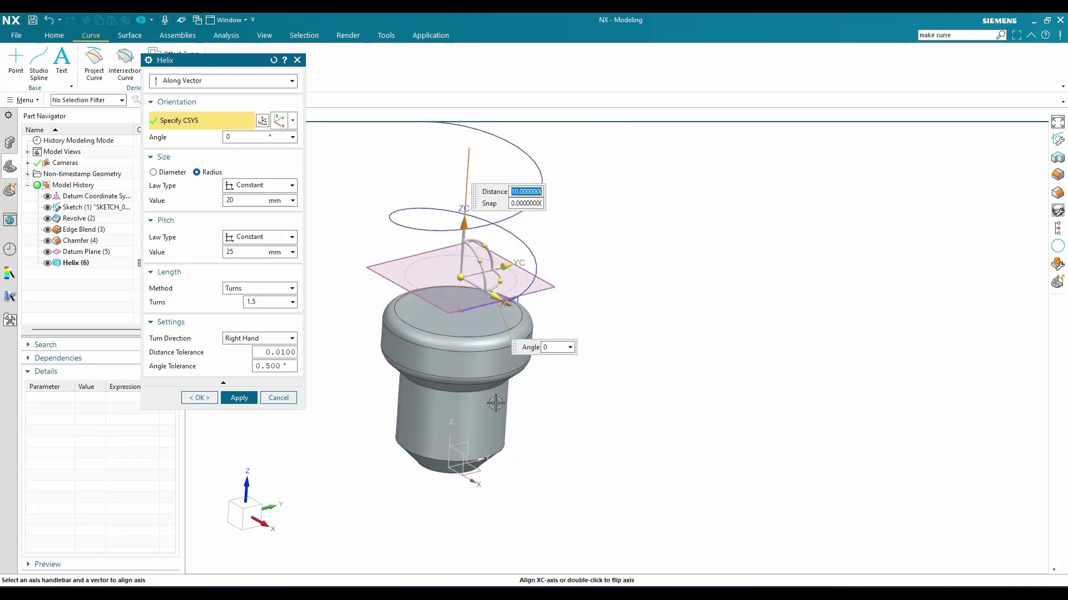
# Set the second helix's start angle to 180° and create it opposite the first one
pyautogui.write('180')
pyautogui.press('Return')
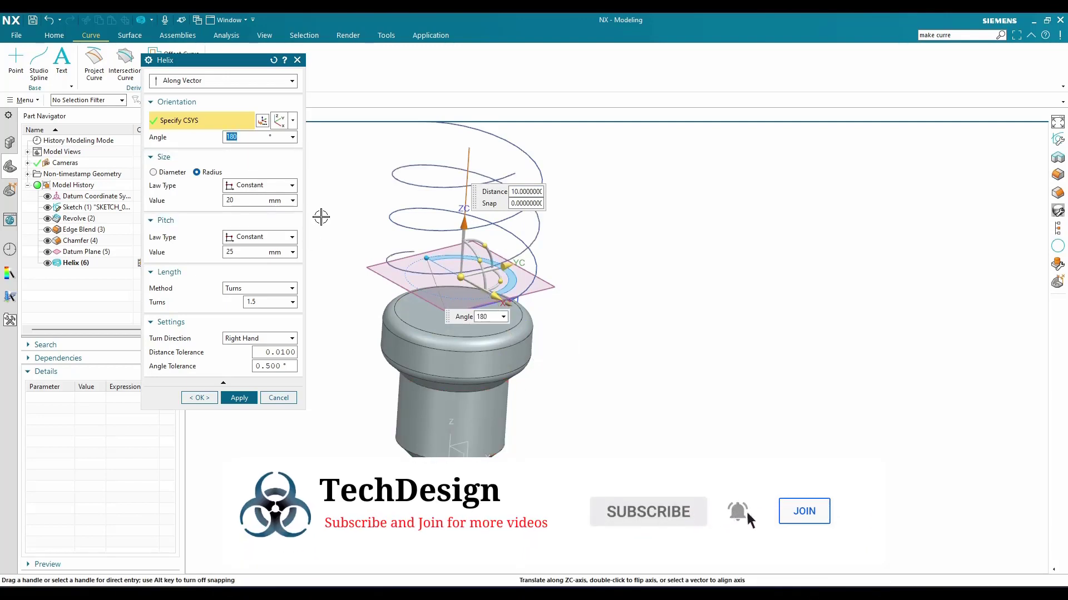
pyautogui.moveTo(389, 278); pyautogui.dragTo(417, 258, button='middle')
pyautogui.scroll(6, 519, 362)
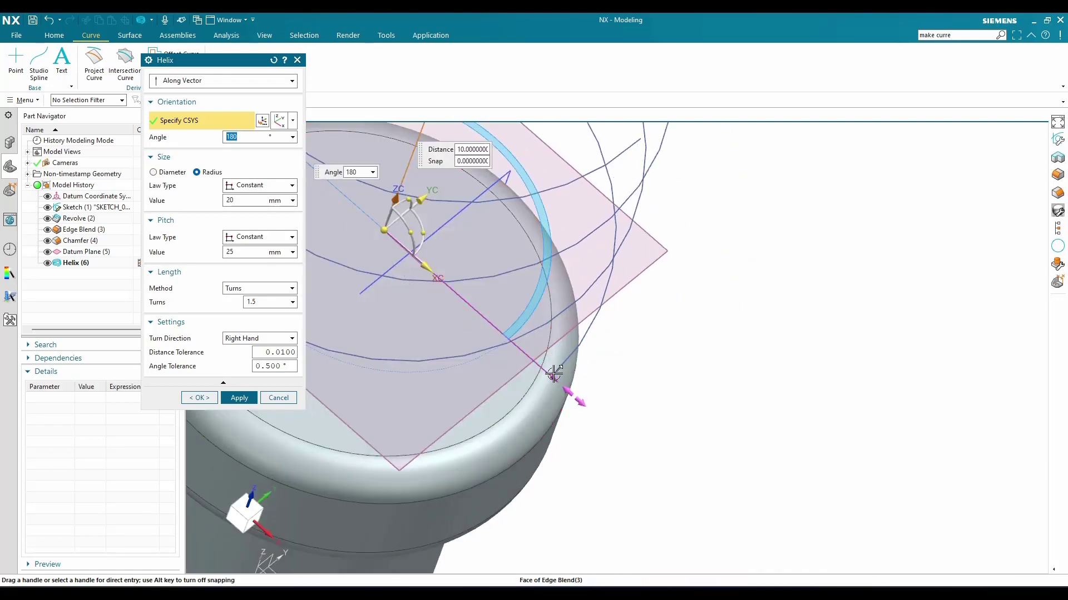
pyautogui.scroll(-5, 556, 374)
pyautogui.scroll(3, 428, 279)
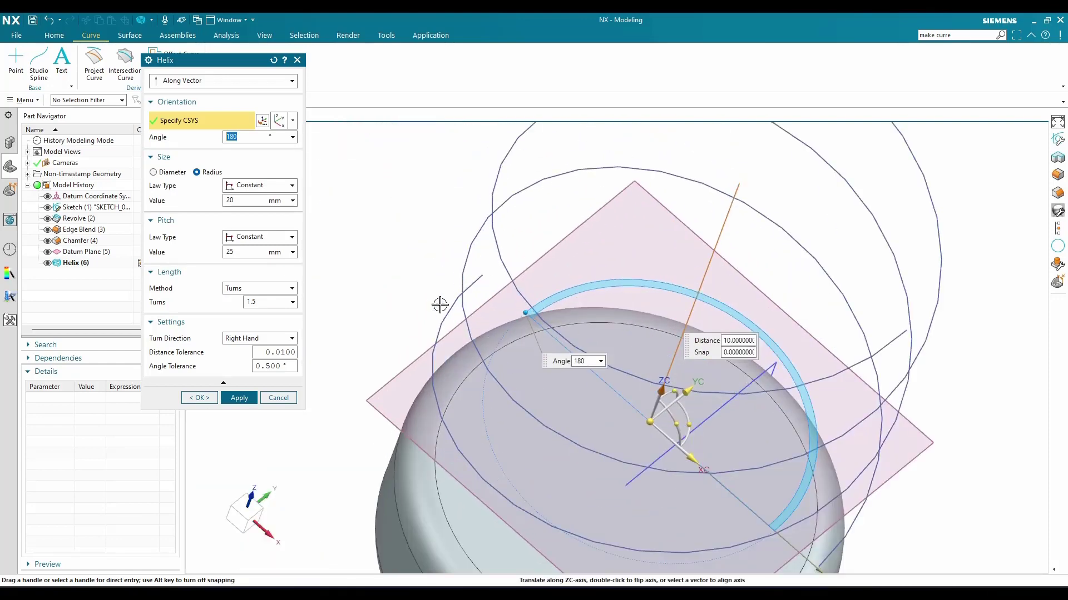
pyautogui.click(199, 399)
pyautogui.scroll(-3, 405, 223)
pyautogui.moveTo(405, 223); pyautogui.dragTo(388, 239, button='middle')
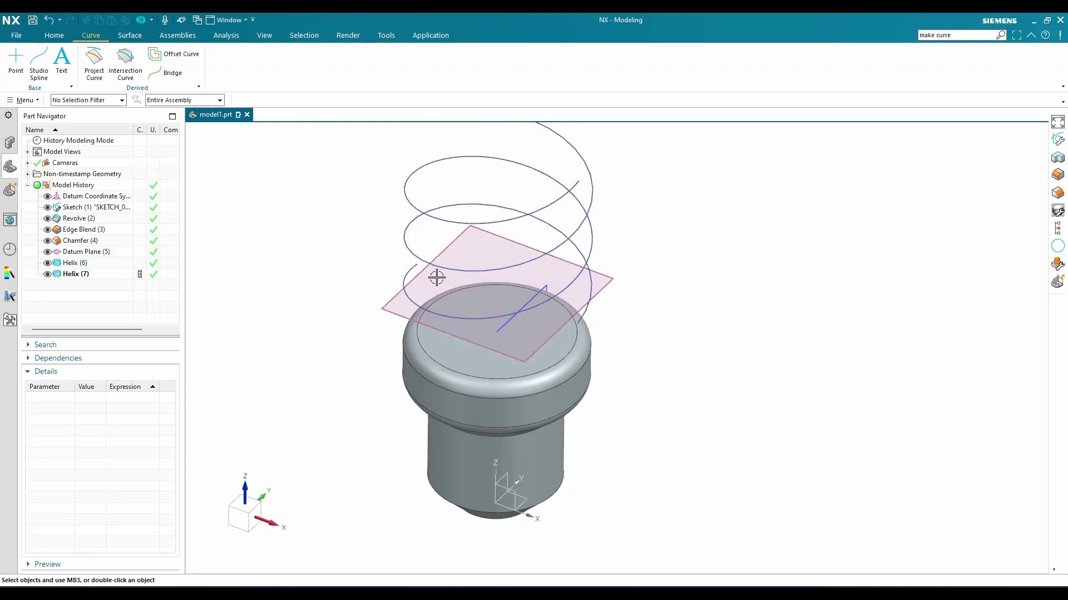
pyautogui.moveTo(437, 277); pyautogui.dragTo(507, 270, button='middle')
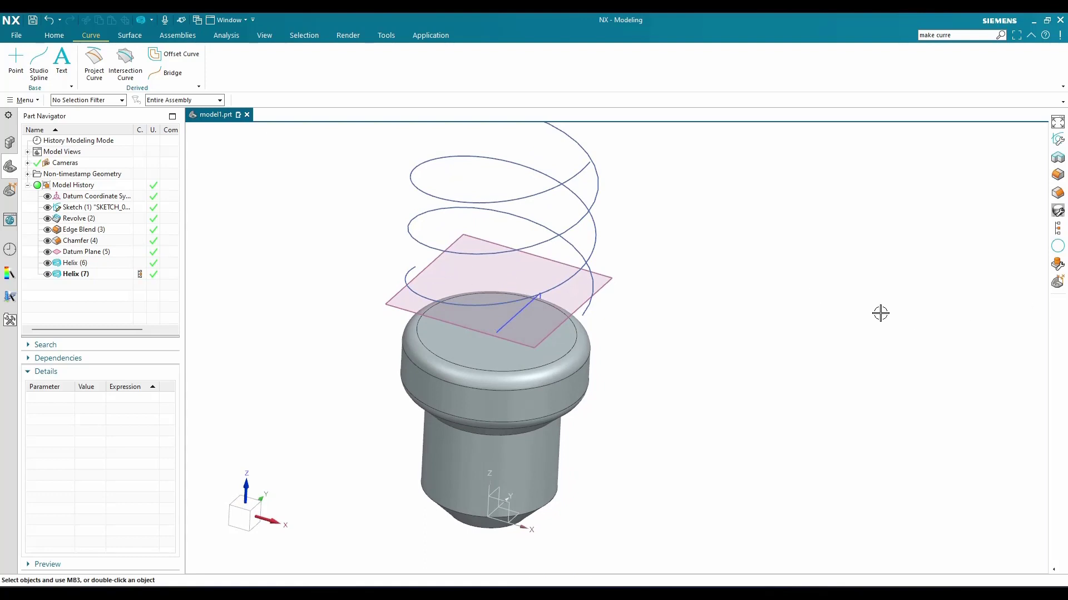
# Start a new sketch on the vertical XZ plane through the part's axis
pyautogui.click(55, 37)
pyautogui.click(42, 59)
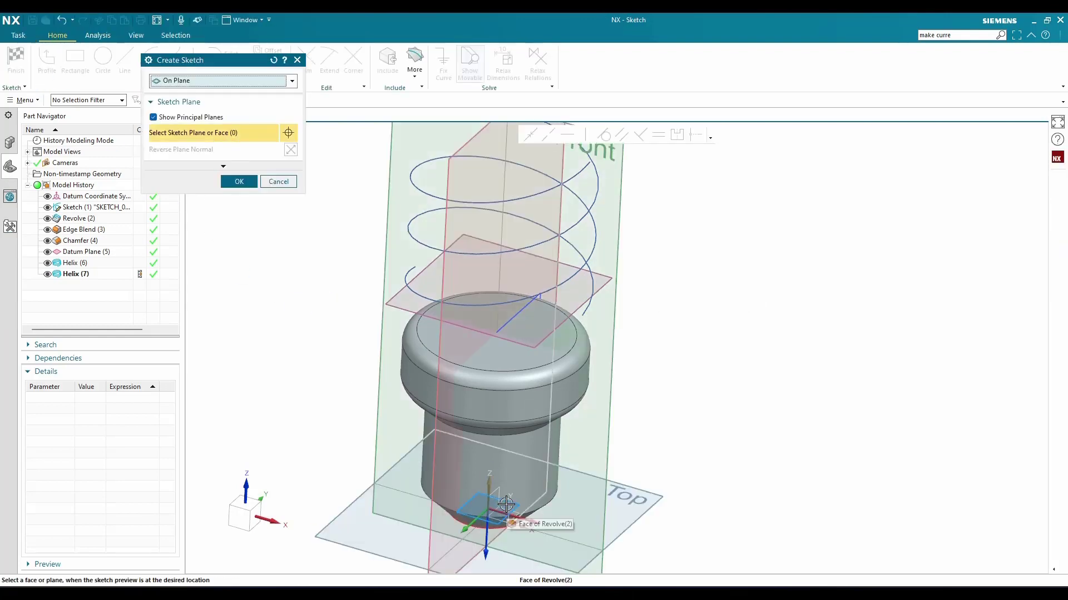
pyautogui.click(506, 521)
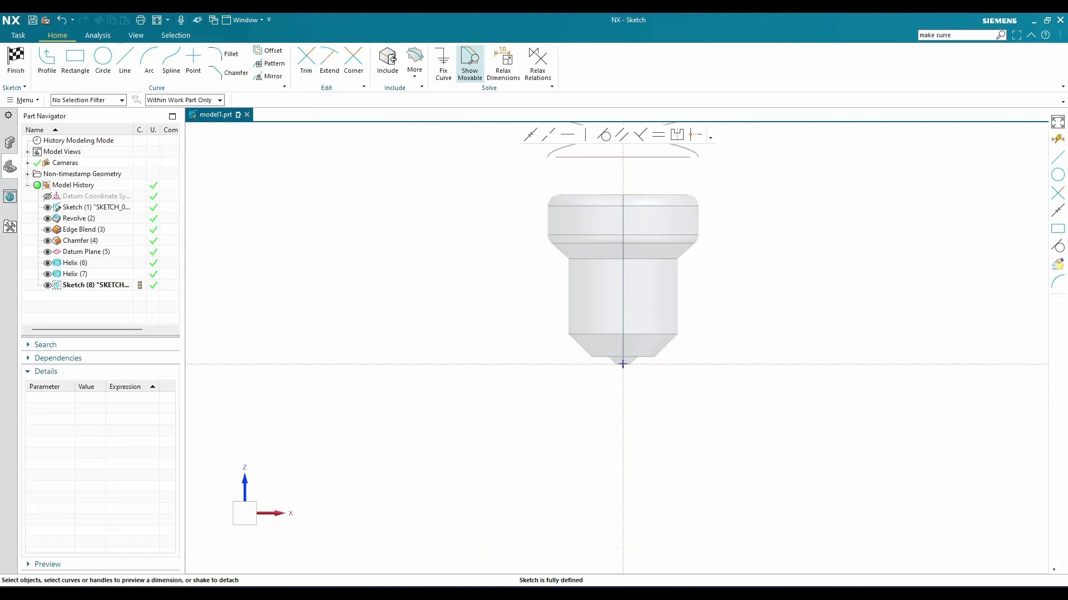
# Draw a short horizontal line inward from the lower endpoint of each of the two helices
pyautogui.moveTo(630, 328); pyautogui.dragTo(620, 459, button='middle')
pyautogui.scroll(-5, 619, 460)
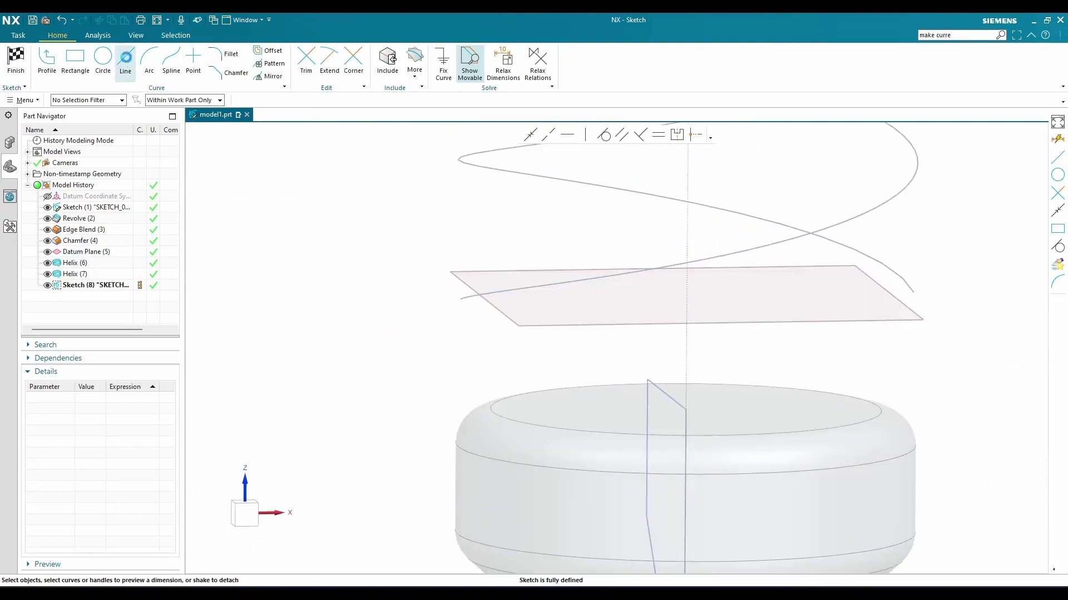
pyautogui.click(127, 61)
pyautogui.click(195, 105)
pyautogui.click(167, 113)
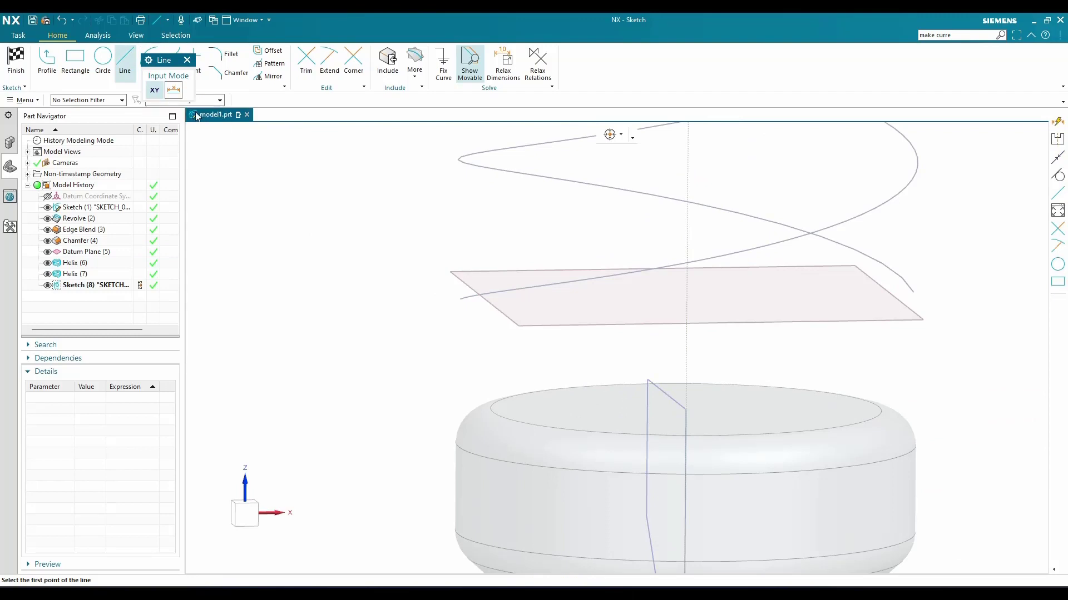
pyautogui.click(461, 299)
pyautogui.click(567, 297)
pyautogui.click(913, 293)
pyautogui.click(834, 293)
pyautogui.moveTo(667, 306)
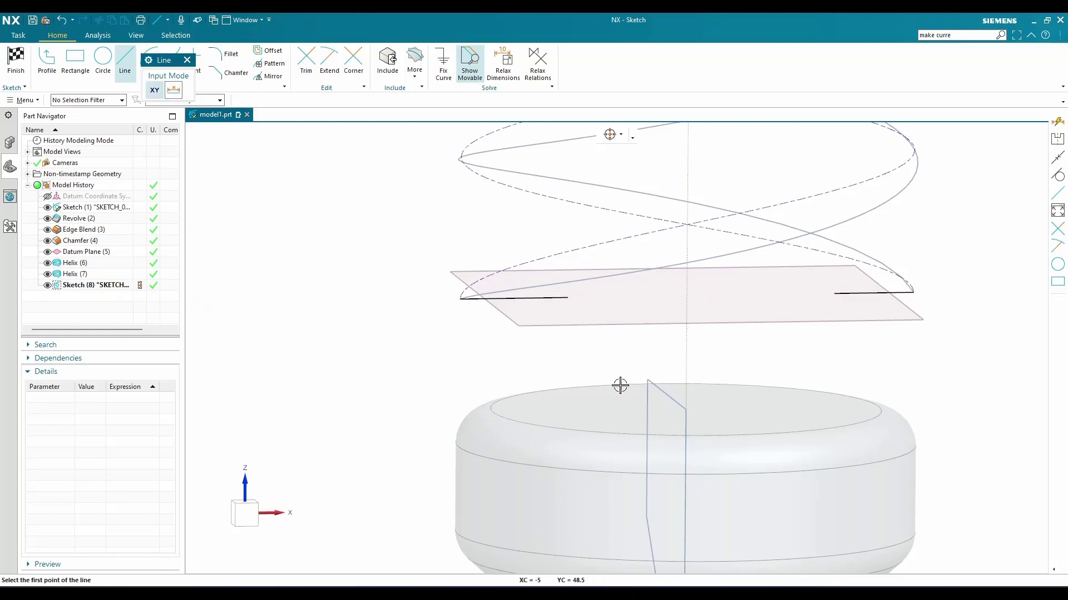
# Draw two short vertical lines upward from the head's top face, one on each side of the axis
pyautogui.hotkey('ctrl', 'alt', 'f')
pyautogui.click(548, 410)
pyautogui.click(547, 341)
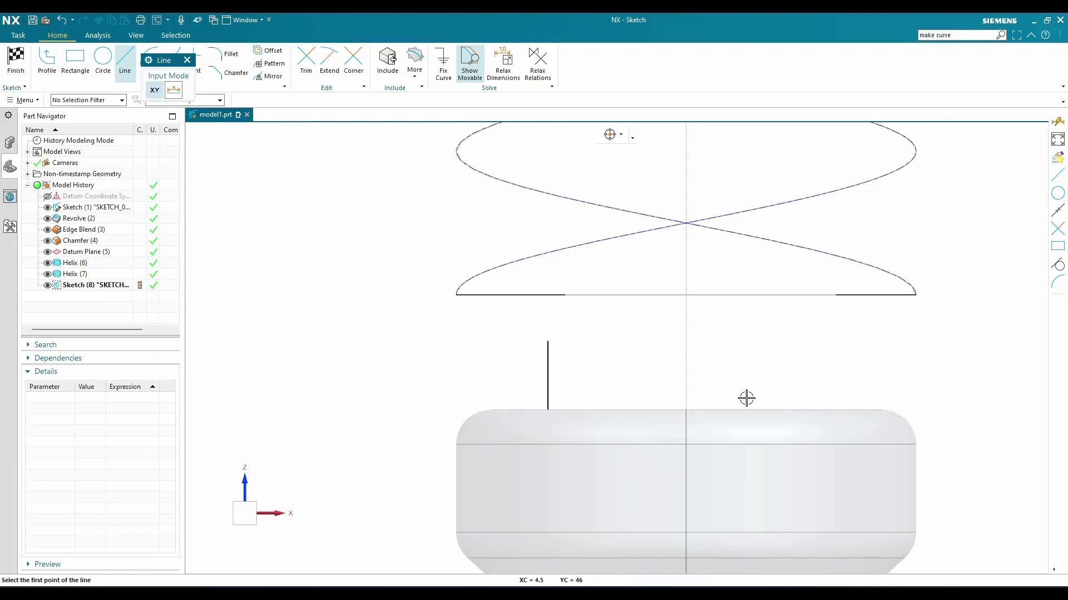
pyautogui.click(802, 410)
pyautogui.click(802, 341)
pyautogui.press('Escape')
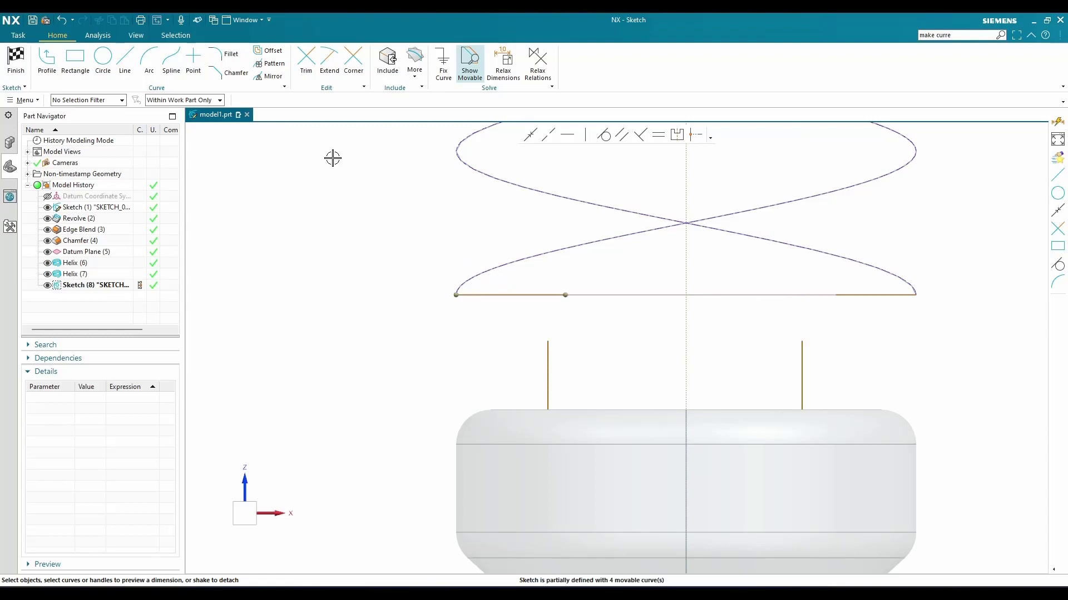
# Join each vertical line to the horizontal line on its side with the Corner command
pyautogui.click(354, 62)
pyautogui.click(548, 361)
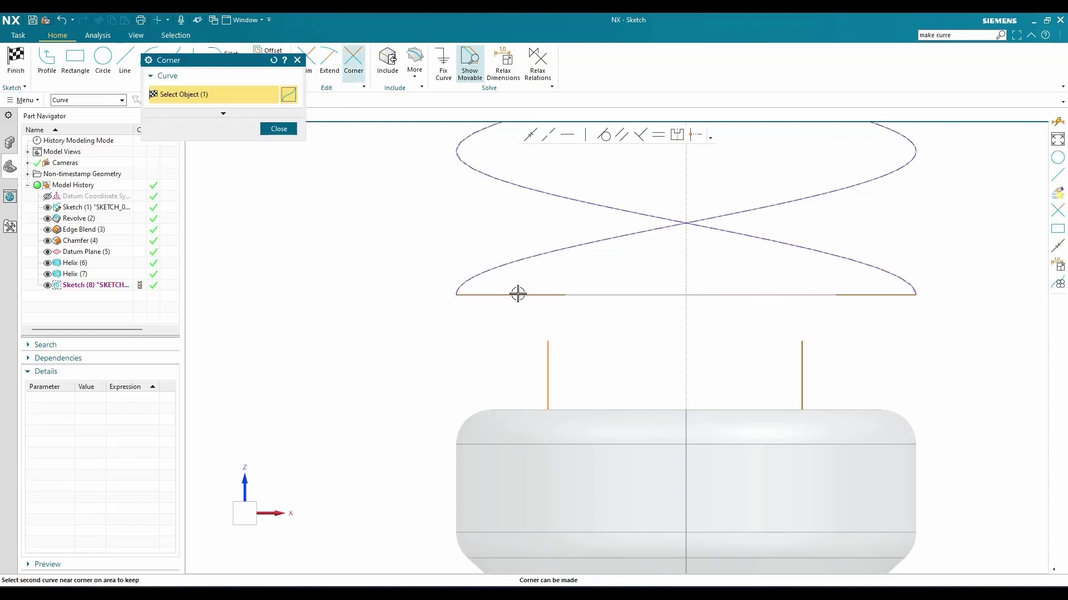
pyautogui.click(853, 294)
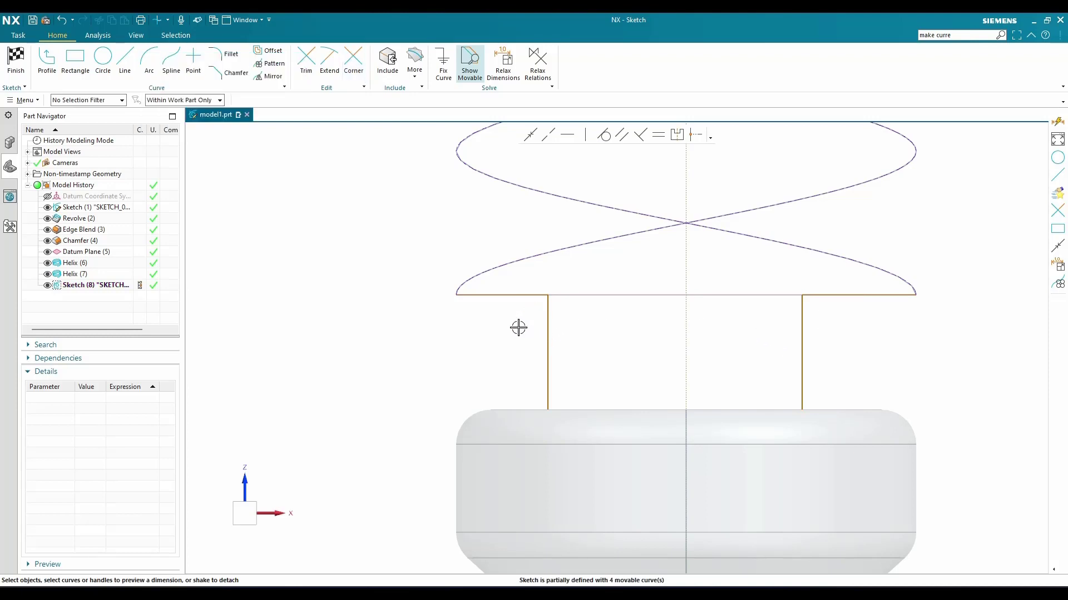
# Fillet the corners between the horizontal and vertical lines on both sides with a 6 mm radius
pyautogui.click(223, 56)
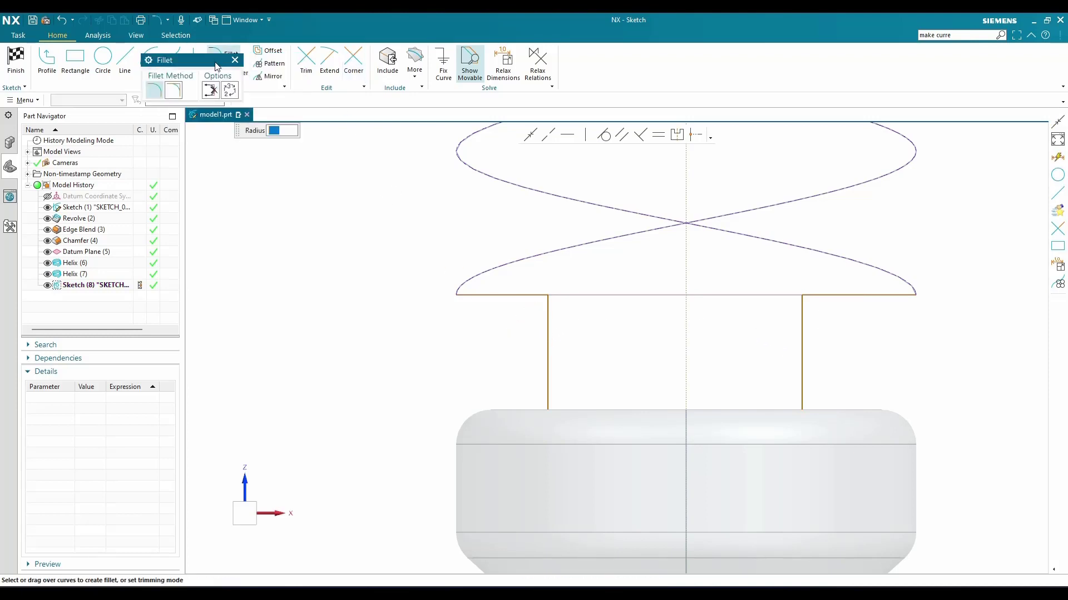
pyautogui.scroll(2, 334, 260)
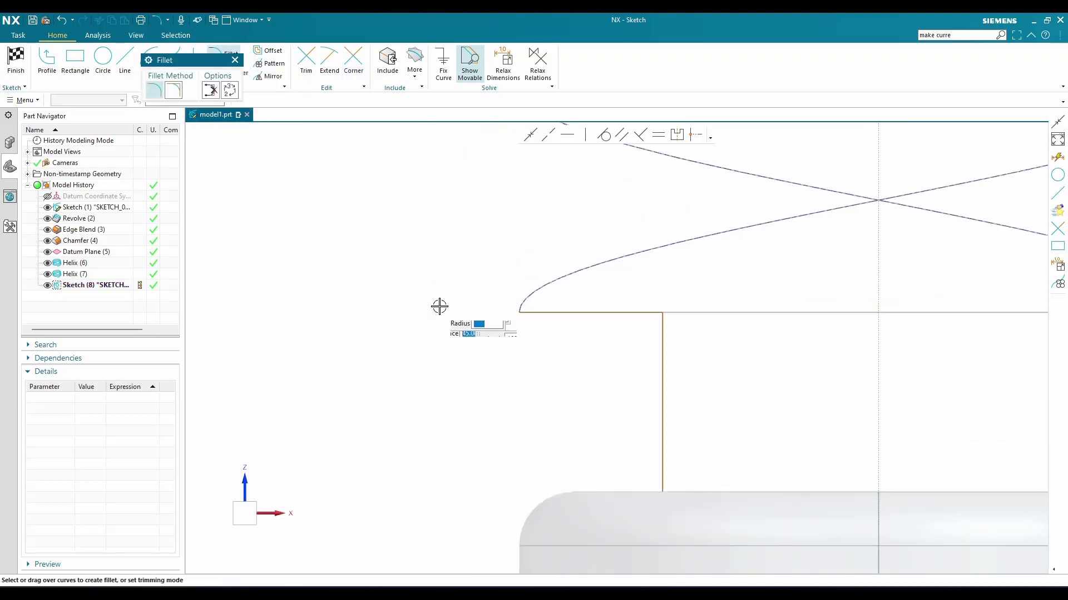
pyautogui.click(660, 353)
pyautogui.click(643, 313)
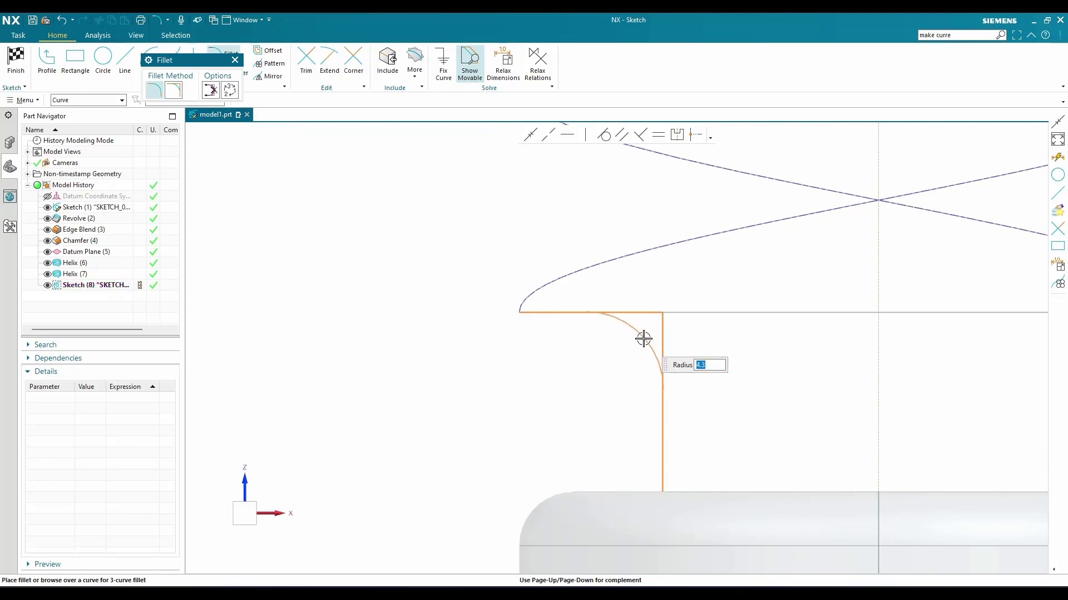
pyautogui.press('Return')
pyautogui.scroll(-3, 636, 338)
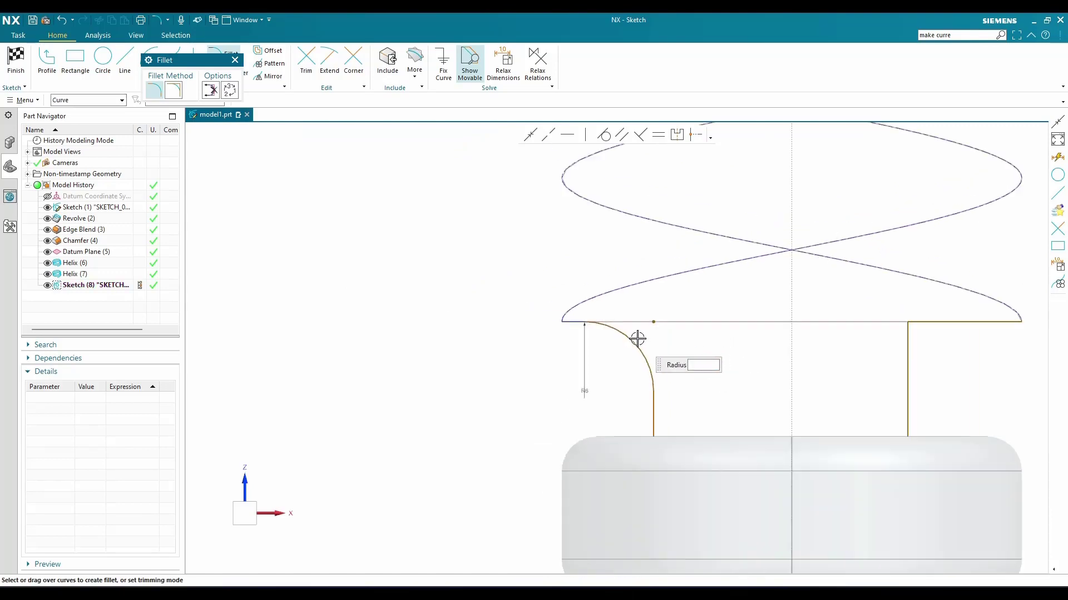
pyautogui.click(824, 337)
pyautogui.click(850, 292)
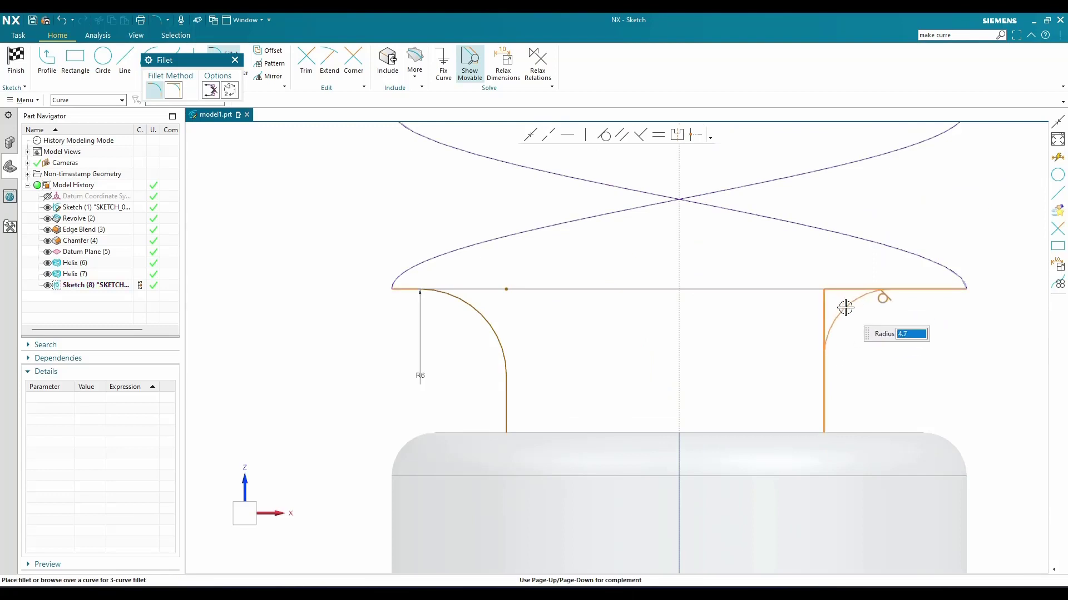
pyautogui.write('6')
pyautogui.press('Return')
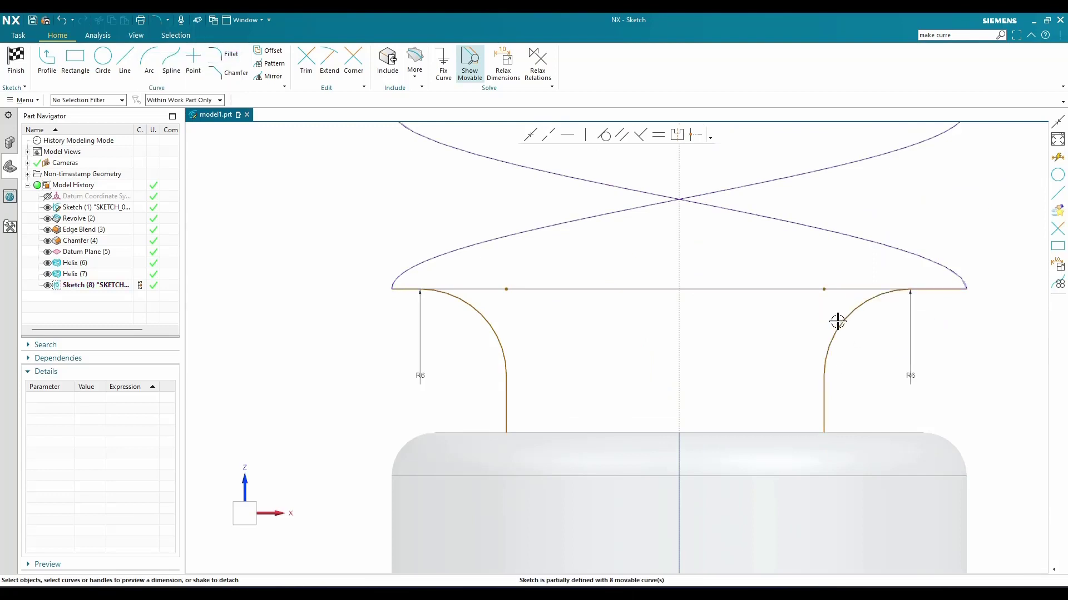
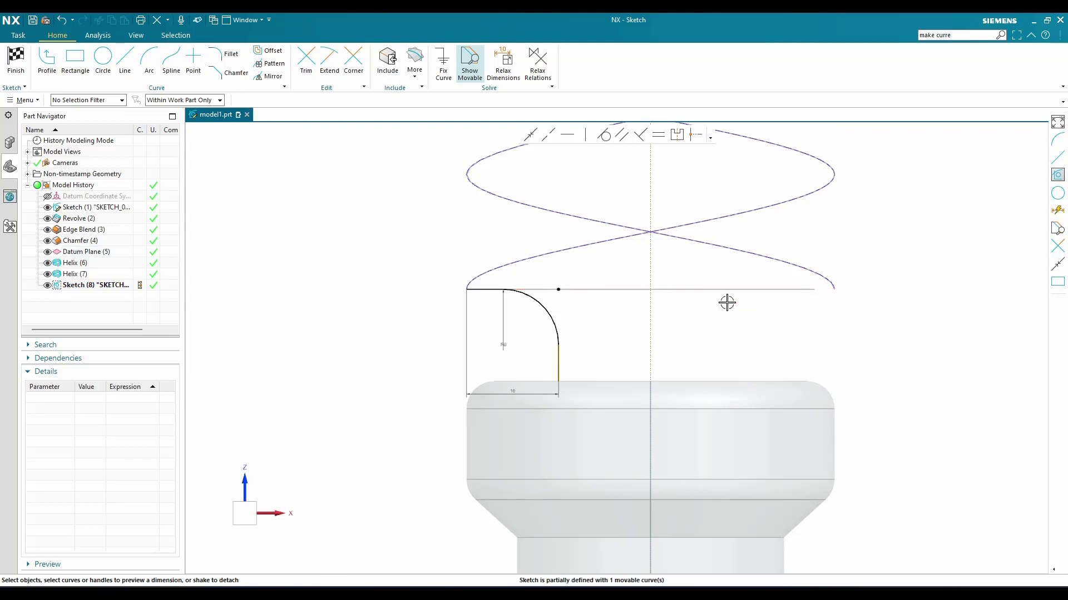
# Adjust the vertical line's free lower end and set its vertical distance from the horizontal line to 10 mm
pyautogui.scroll(3, 539, 317)
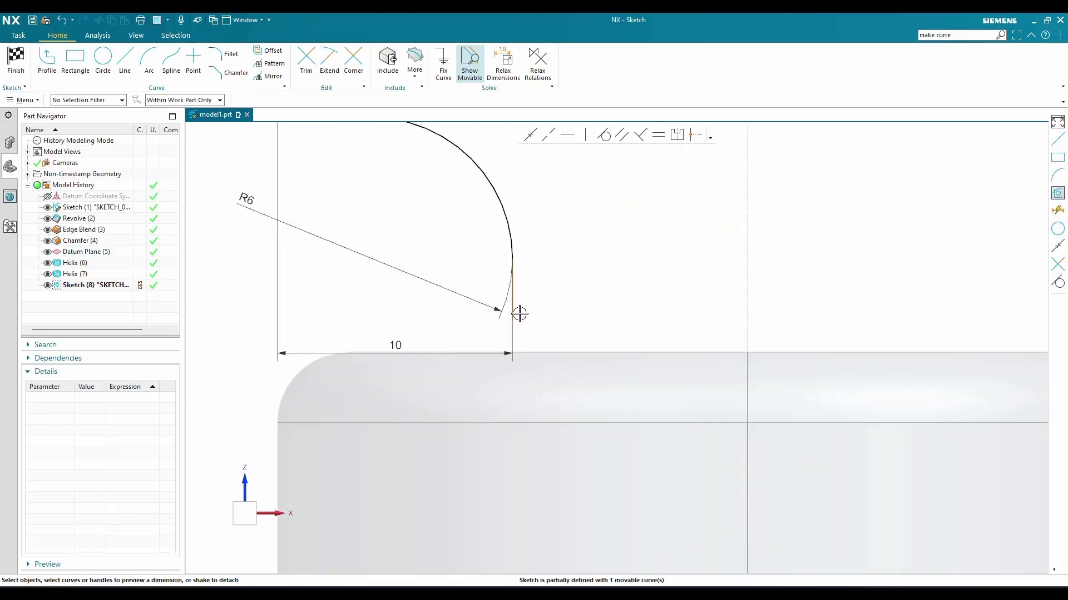
pyautogui.moveTo(512, 345); pyautogui.dragTo(547, 334)
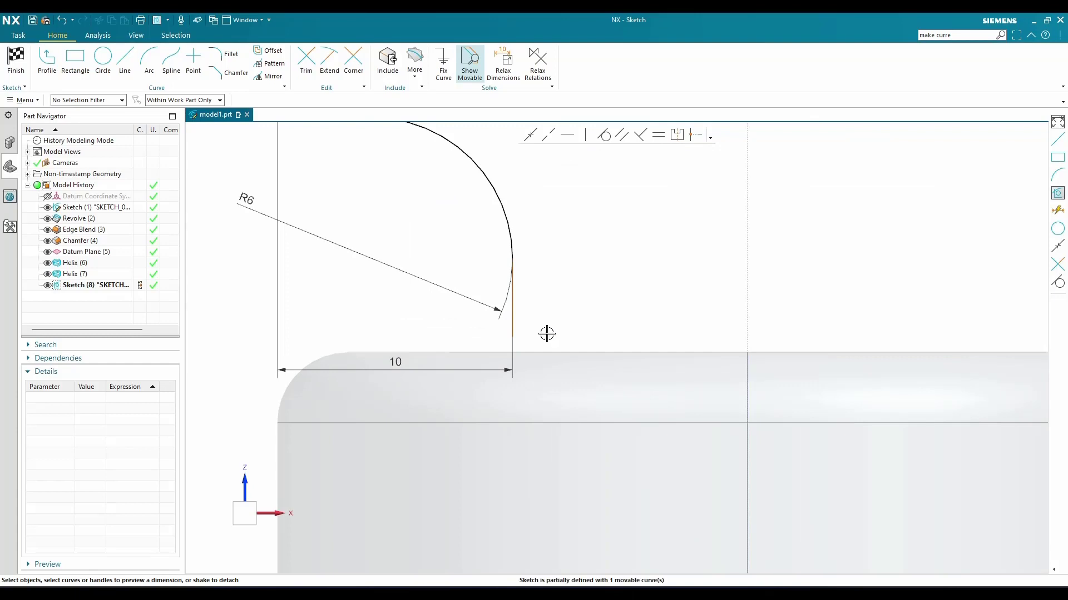
pyautogui.scroll(-2, 547, 334)
pyautogui.click(526, 334)
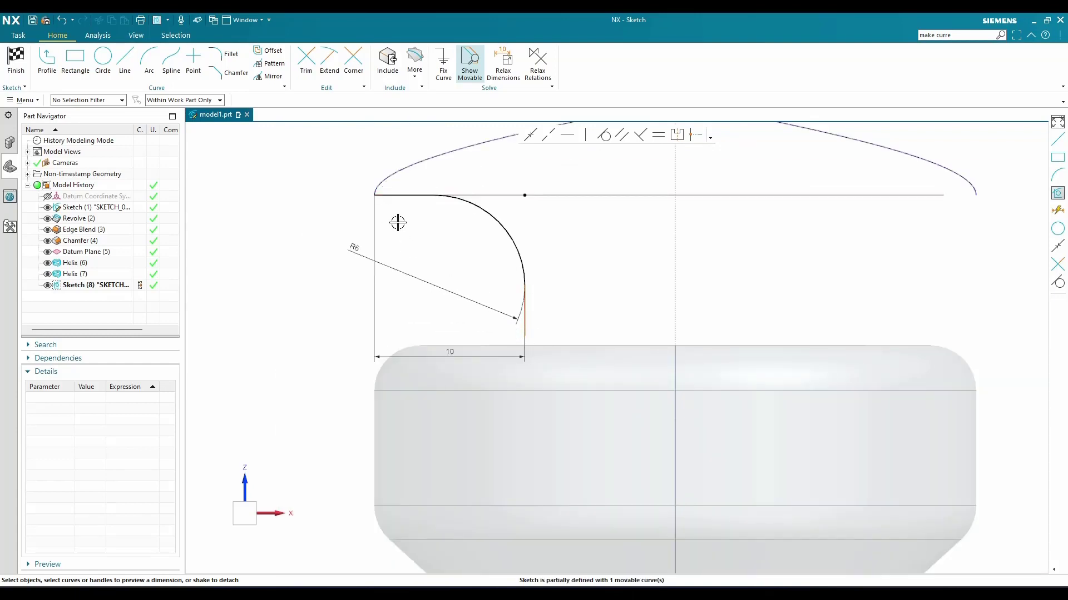
pyautogui.click(525, 336)
pyautogui.click(349, 258)
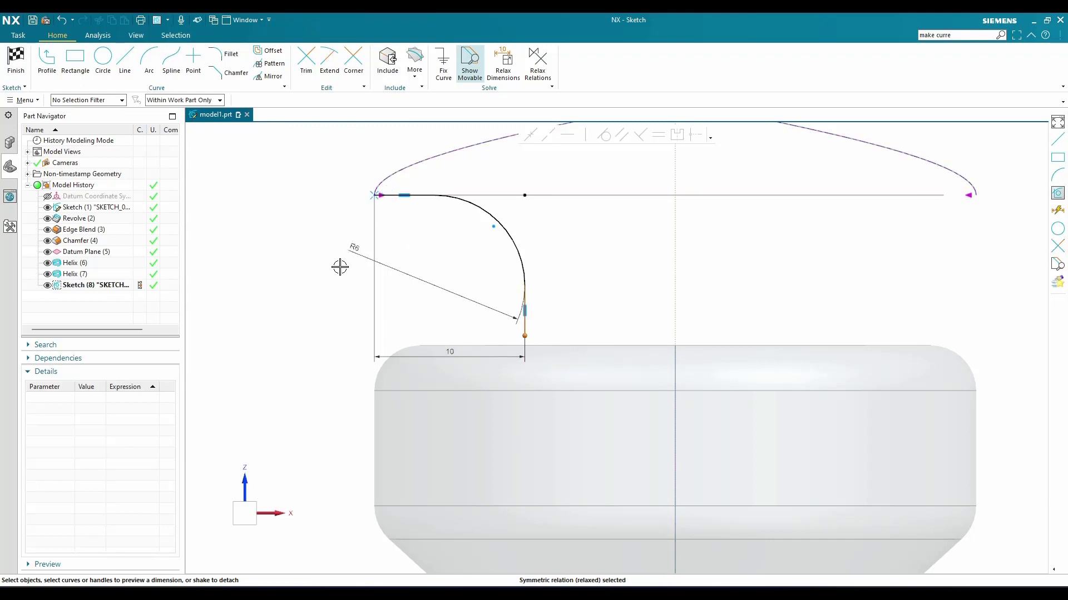
pyautogui.click(384, 195)
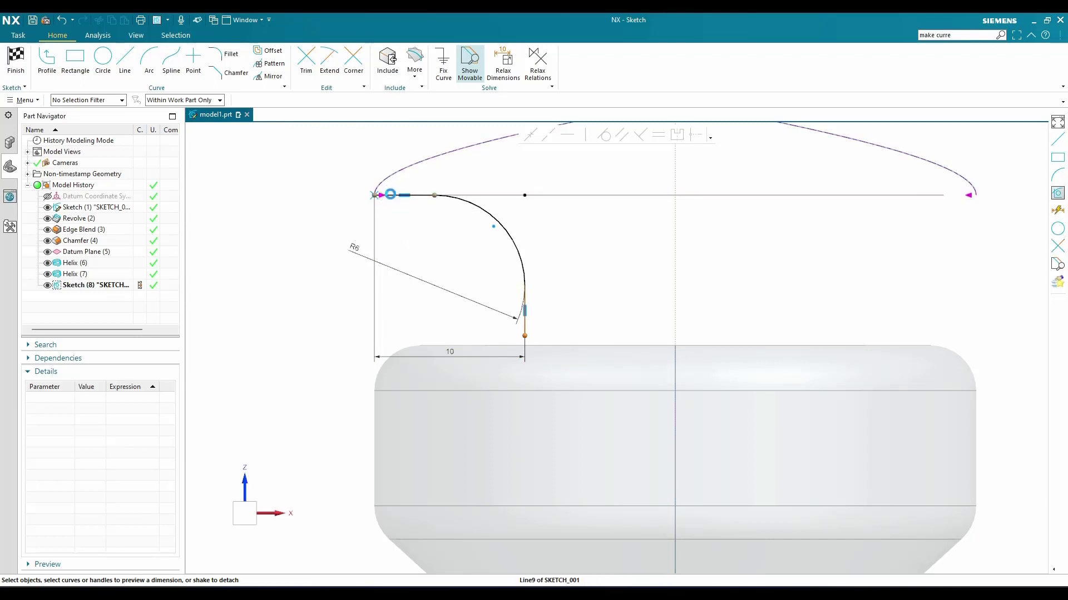
pyautogui.click(310, 261)
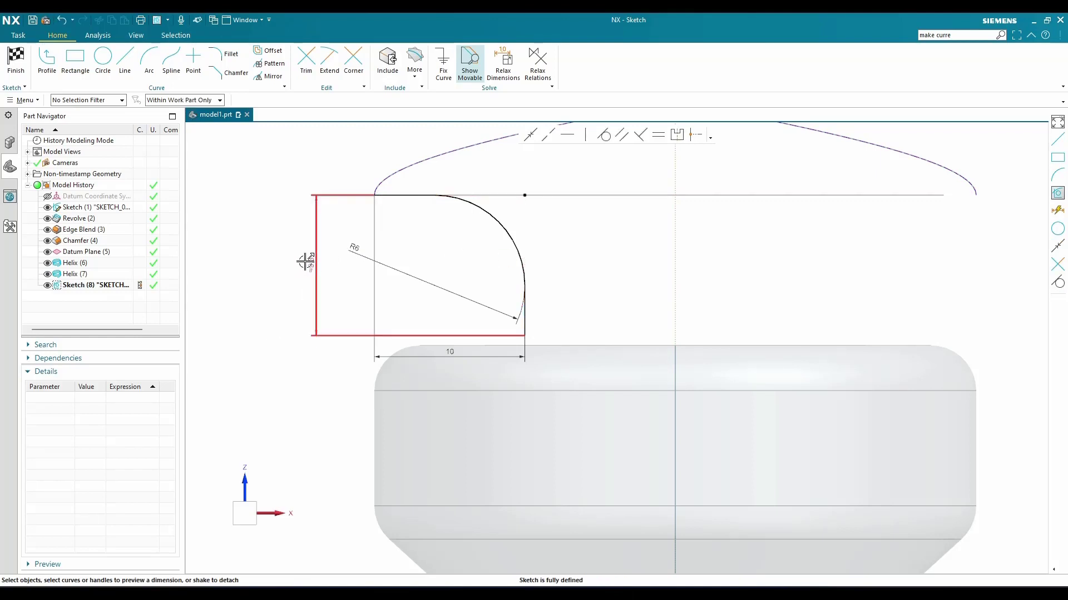
pyautogui.doubleClick(306, 259)
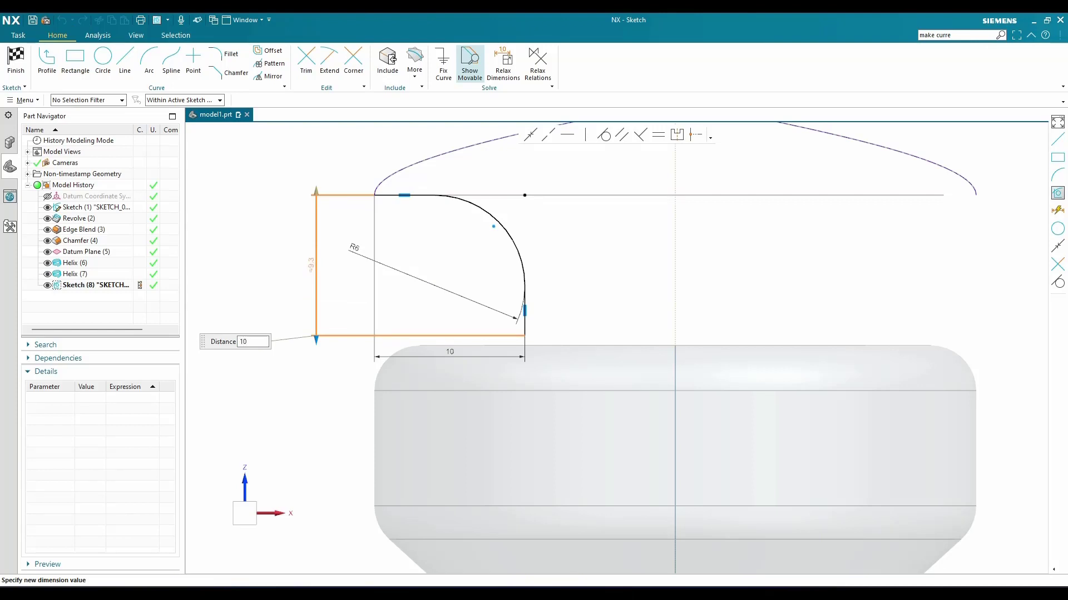
pyautogui.press('Return')
# Mirror the two straight lines and fillet arc of the profile about the vertical centerline and finish the sketch
pyautogui.scroll(-4, 305, 260)
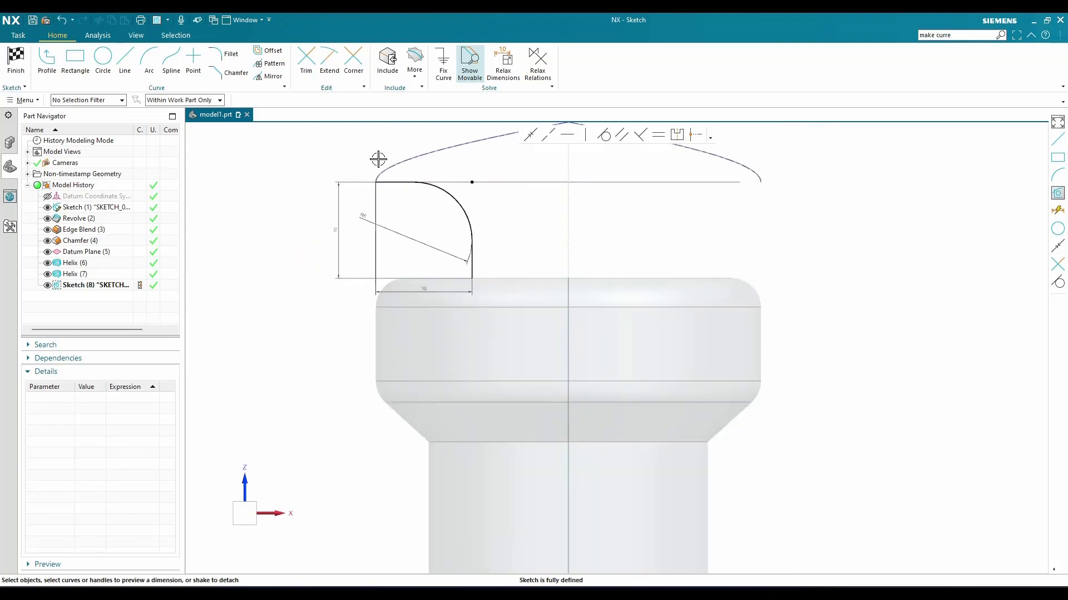
pyautogui.scroll(2, 369, 200)
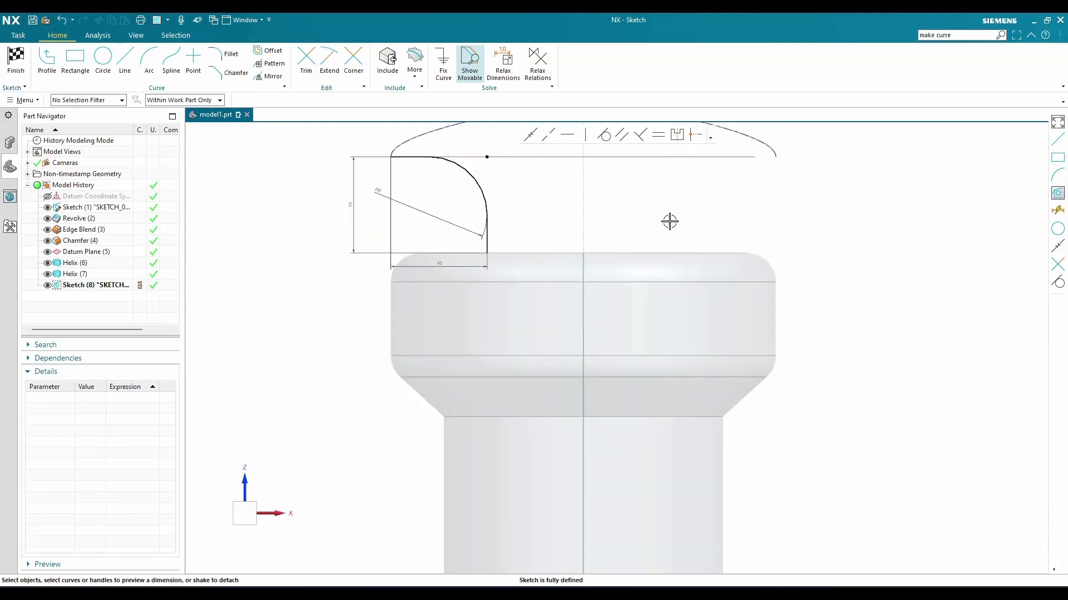
pyautogui.click(272, 76)
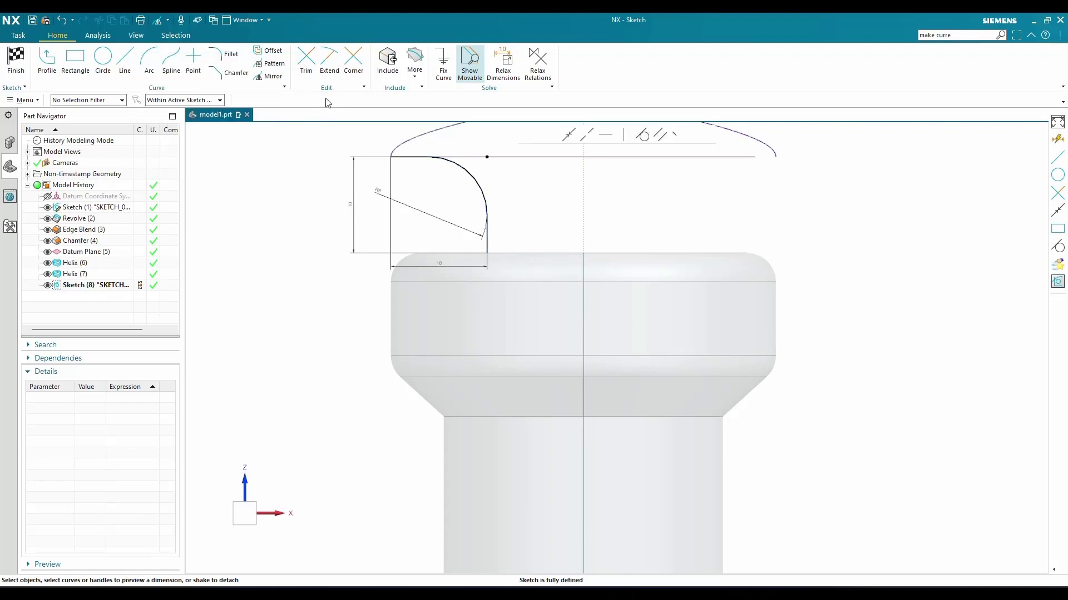
pyautogui.click(581, 140)
pyautogui.click(581, 146)
pyautogui.click(410, 158)
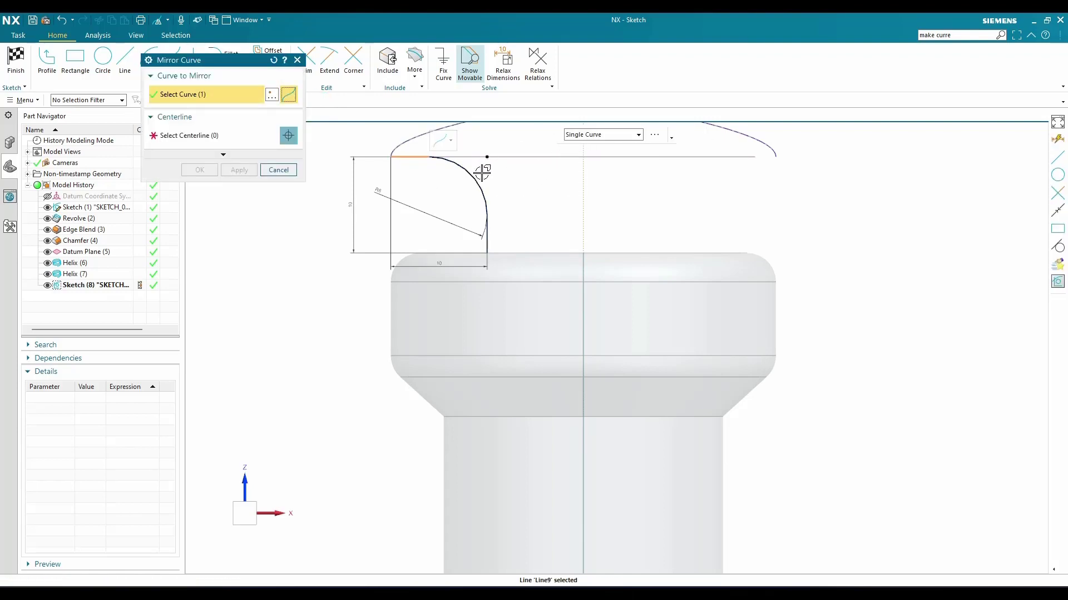
pyautogui.click(483, 229)
pyautogui.click(487, 232)
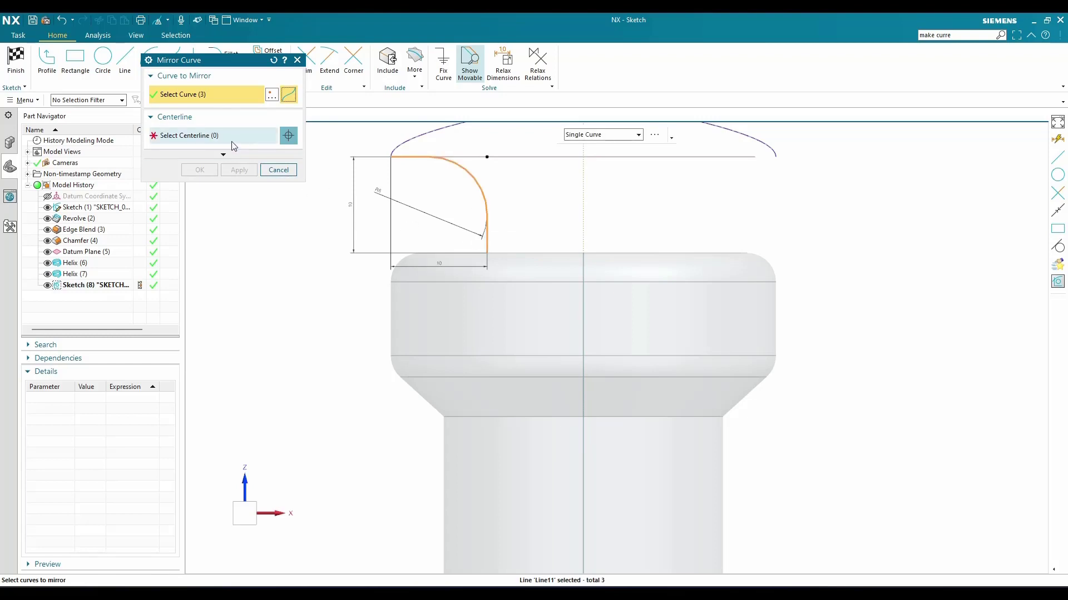
pyautogui.middleClick(476, 227)
pyautogui.click(582, 250)
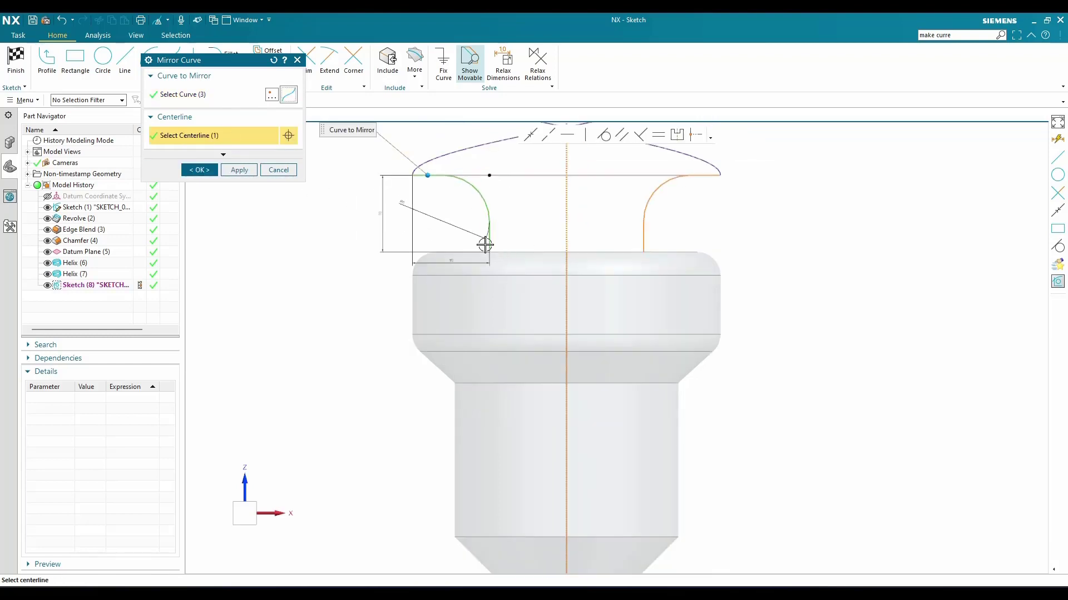
pyautogui.scroll(-2, 498, 248)
pyautogui.click(201, 170)
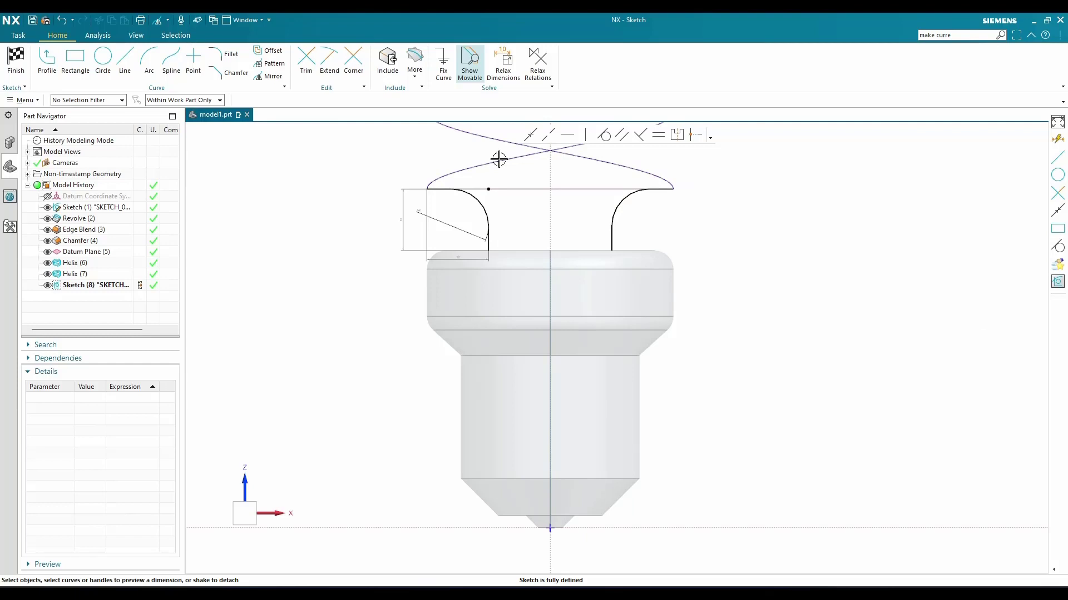
pyautogui.click(15, 60)
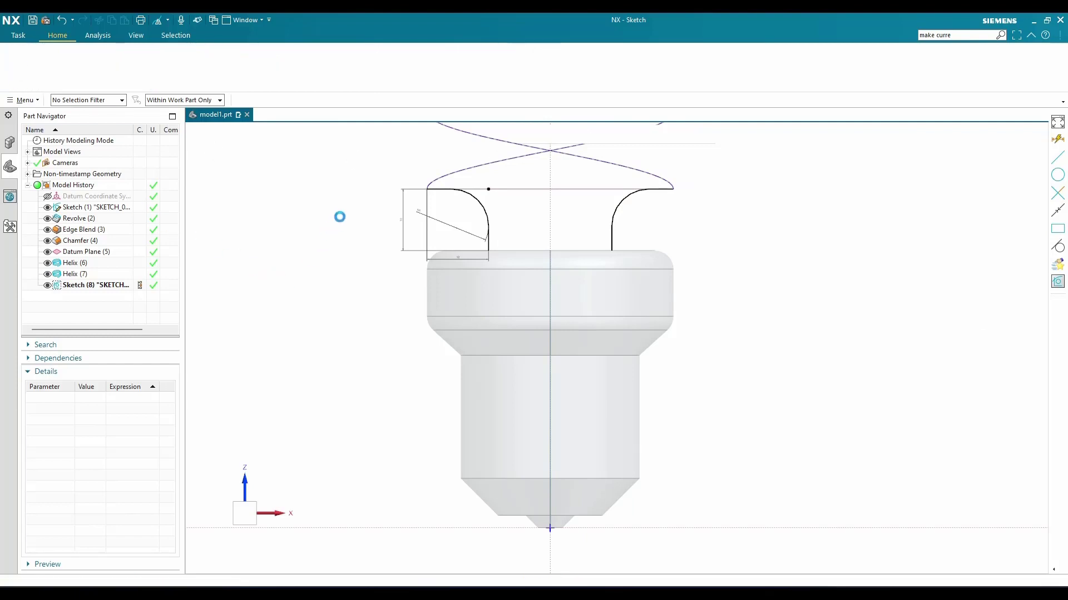
# Create a straight 3D line connecting the upper free ends of the two helices
pyautogui.moveTo(325, 274)
pyautogui.mouseDown(button='middle')
pyautogui.moveTo(558, 232)
pyautogui.moveTo(563, 257)
pyautogui.moveTo(550, 250)
pyautogui.mouseUp(button='middle')
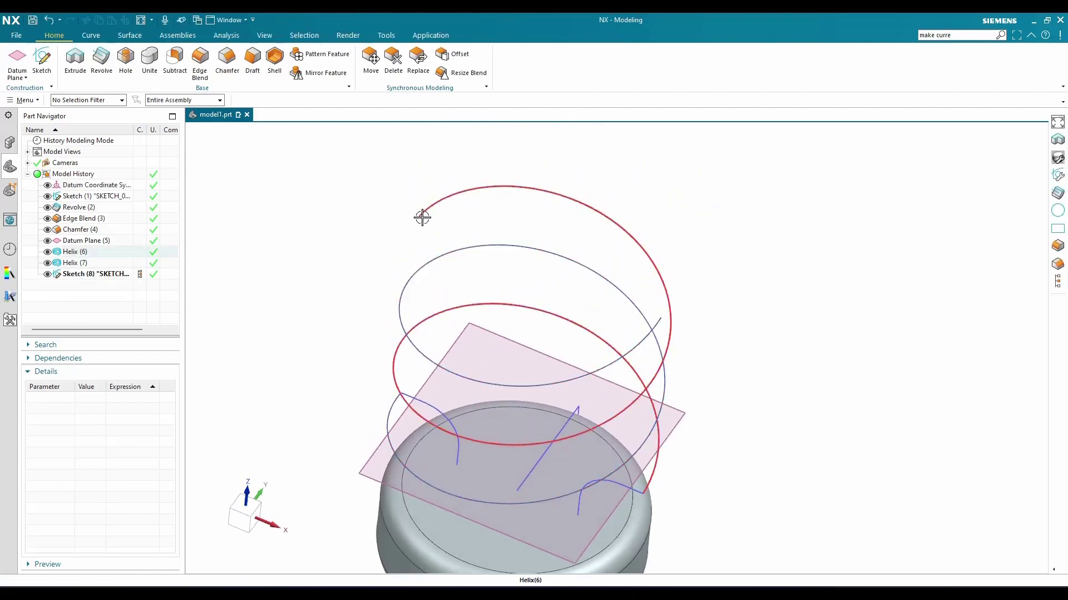
pyautogui.click(24, 100)
pyautogui.moveTo(40, 155)
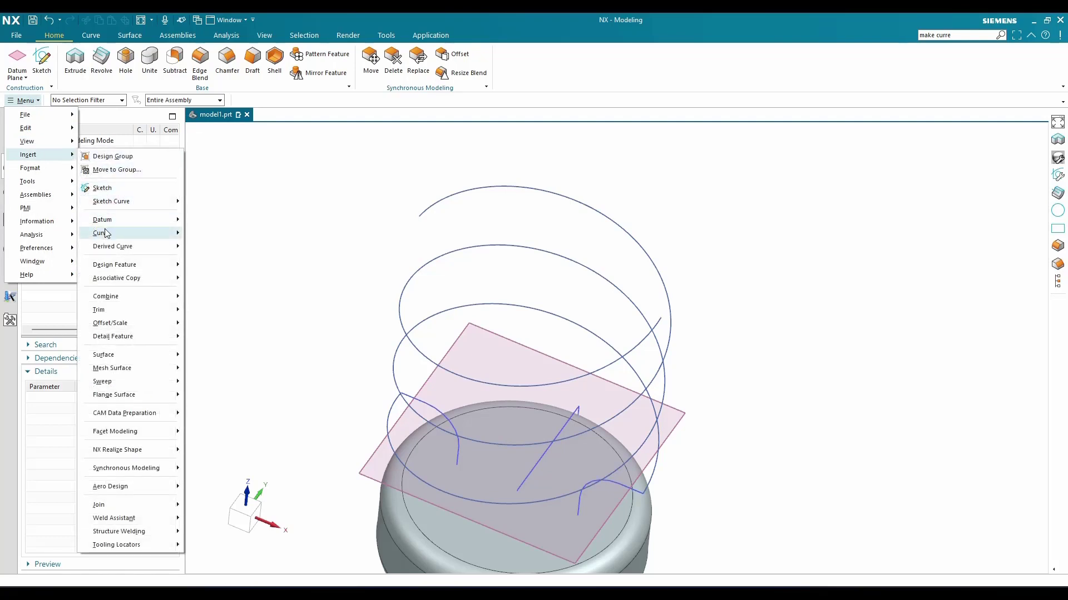
pyautogui.moveTo(161, 233)
pyautogui.click(205, 235)
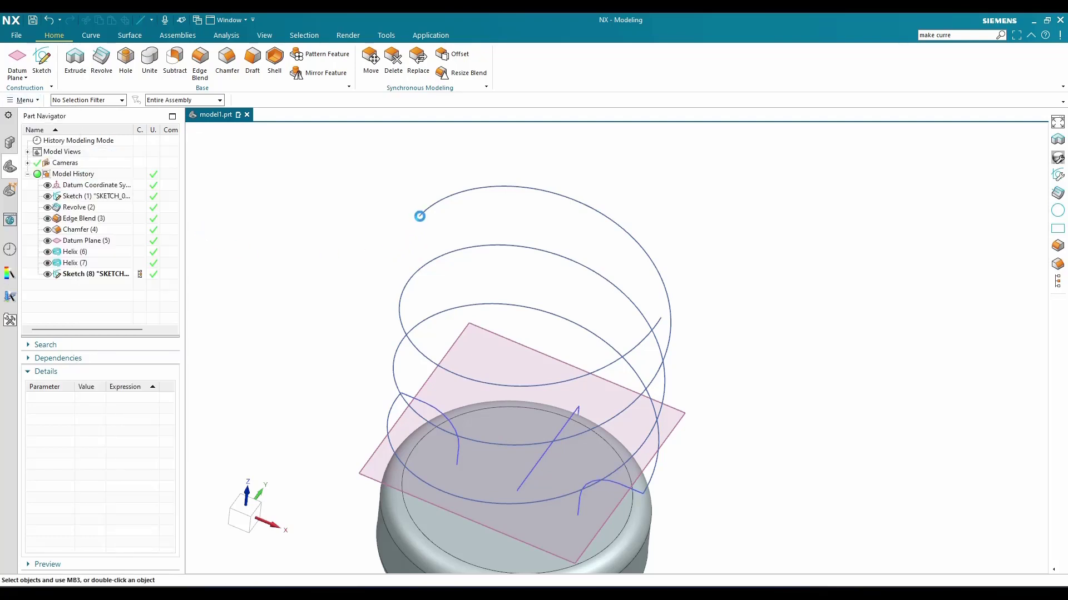
pyautogui.click(420, 216)
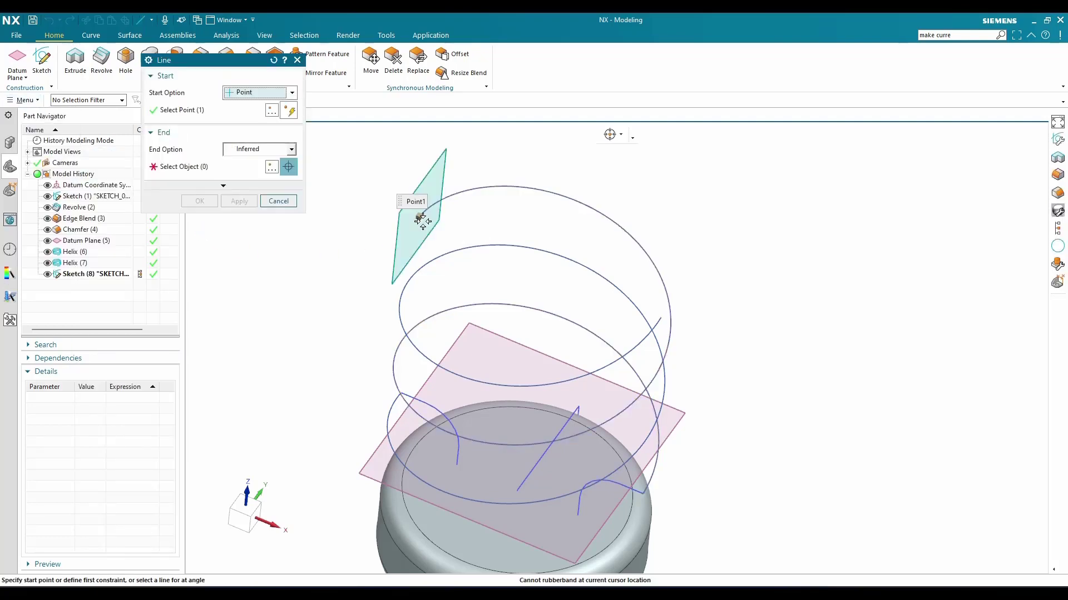
pyautogui.click(659, 318)
pyautogui.click(200, 201)
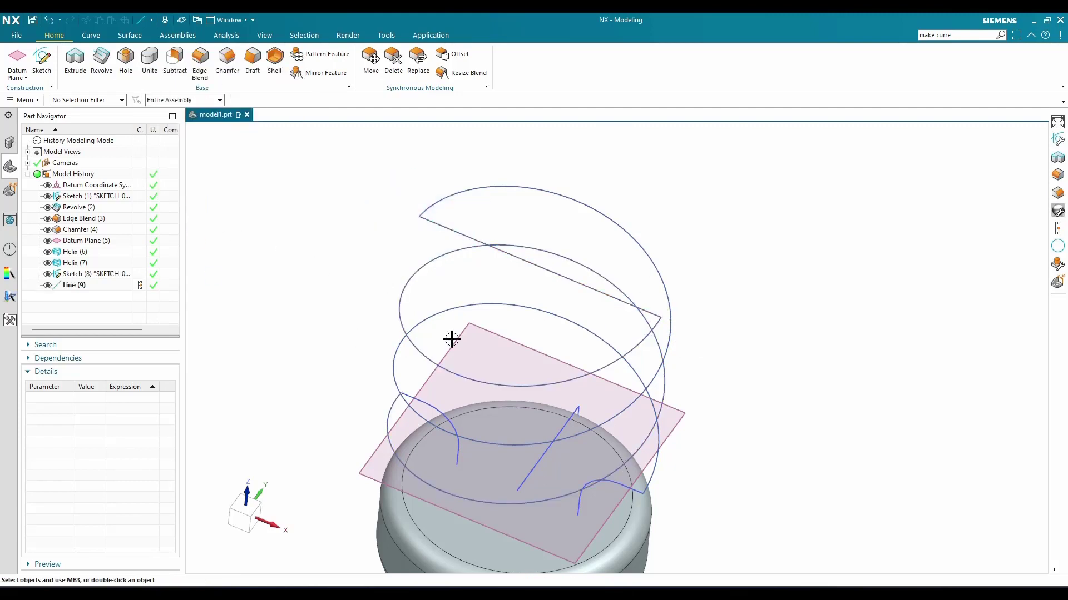
# Start a Circular Blend Curve between the first helix's upper end and the connecting line, selecting the helix as curve 1
pyautogui.scroll(-3, 312, 299)
pyautogui.scroll(3, 404, 205)
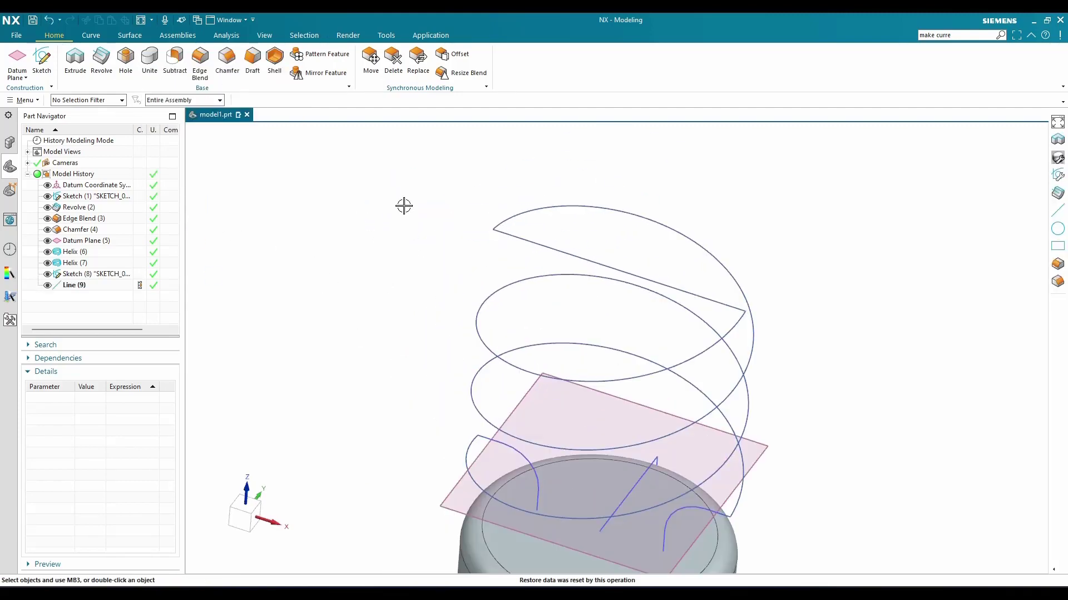
pyautogui.keyDown('shift'); pyautogui.moveTo(409, 219); pyautogui.dragTo(341, 253, button='middle'); pyautogui.keyUp('shift')
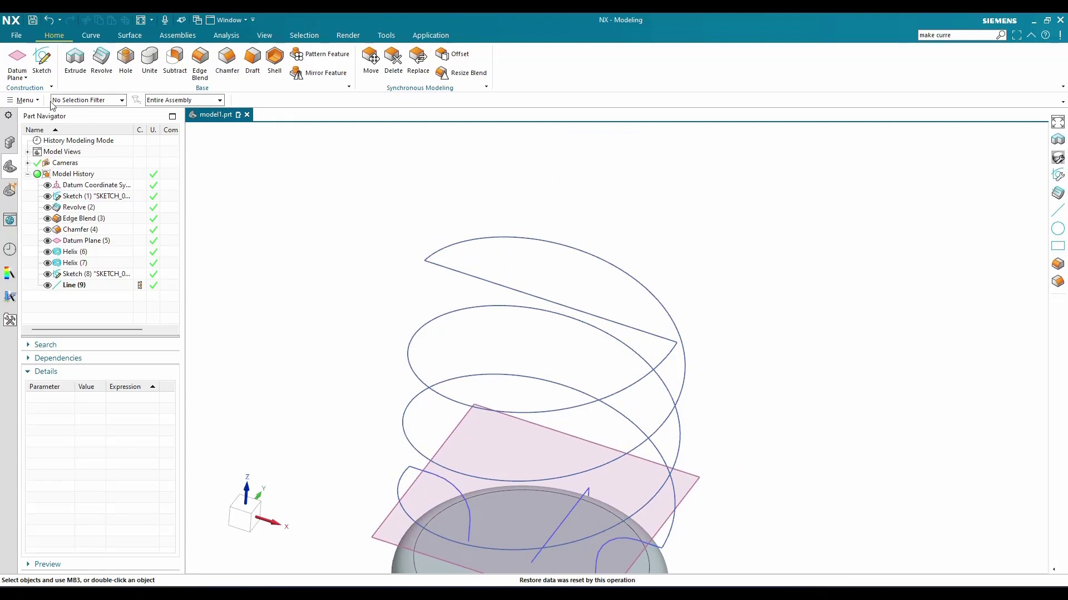
pyautogui.click(25, 100)
pyautogui.moveTo(33, 154)
pyautogui.moveTo(123, 239)
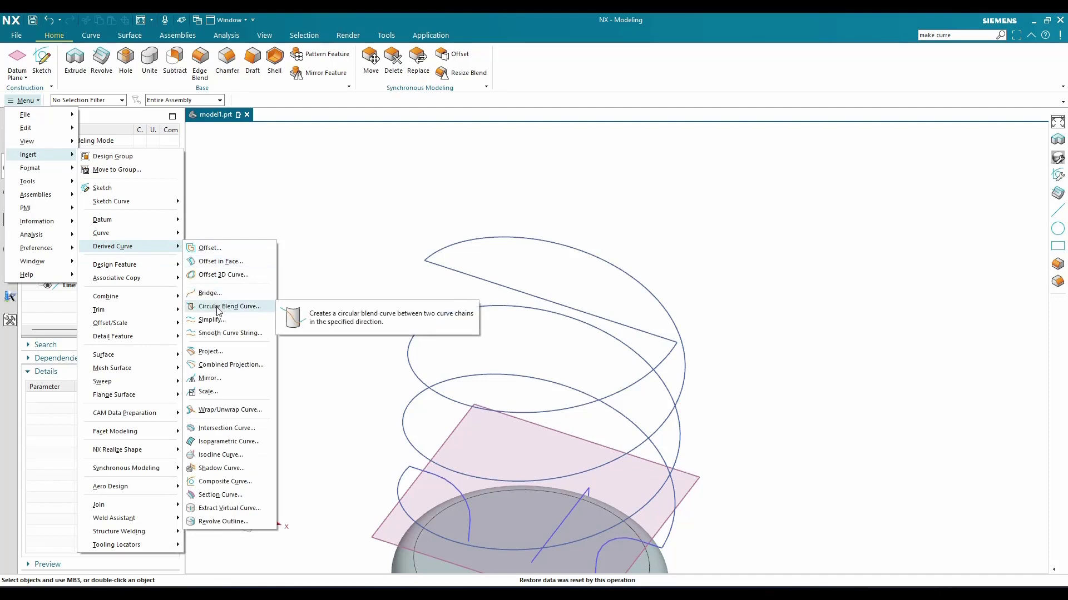
pyautogui.click(218, 307)
pyautogui.scroll(4, 420, 257)
pyautogui.scroll(2, 507, 210)
pyautogui.click(451, 247)
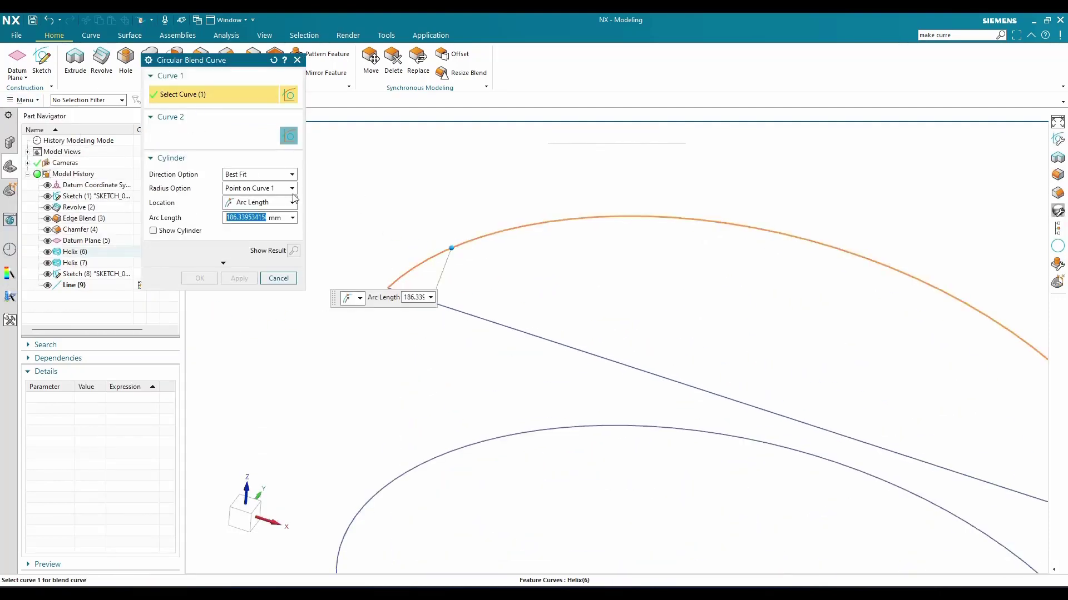
pyautogui.click(203, 136)
pyautogui.click(477, 318)
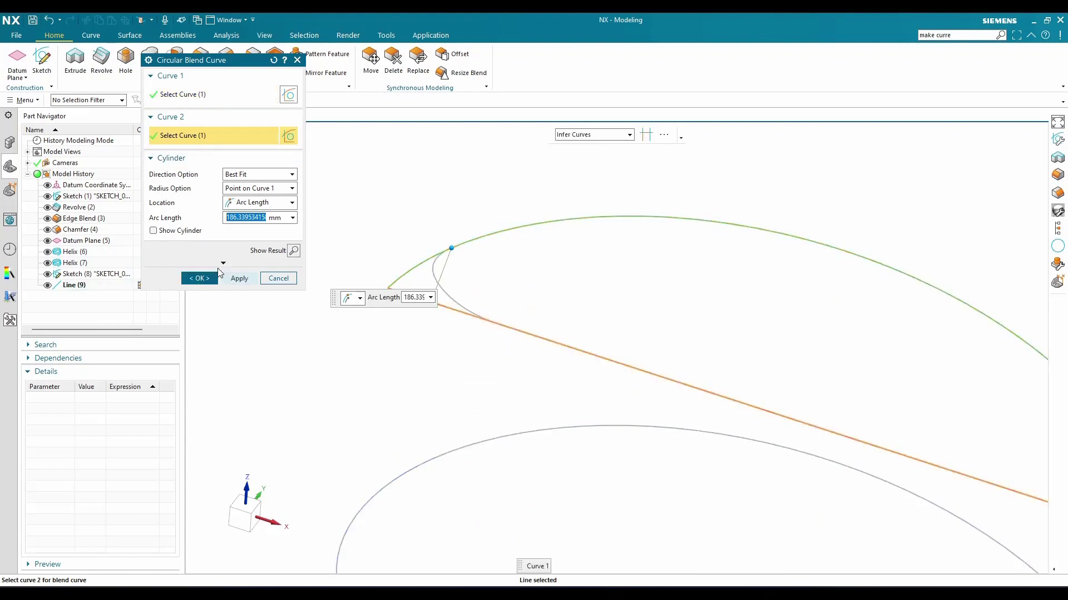
# Set the blend's arc length to 192-8 mm, make the value constant, and apply the blend
pyautogui.scroll(3, 461, 248)
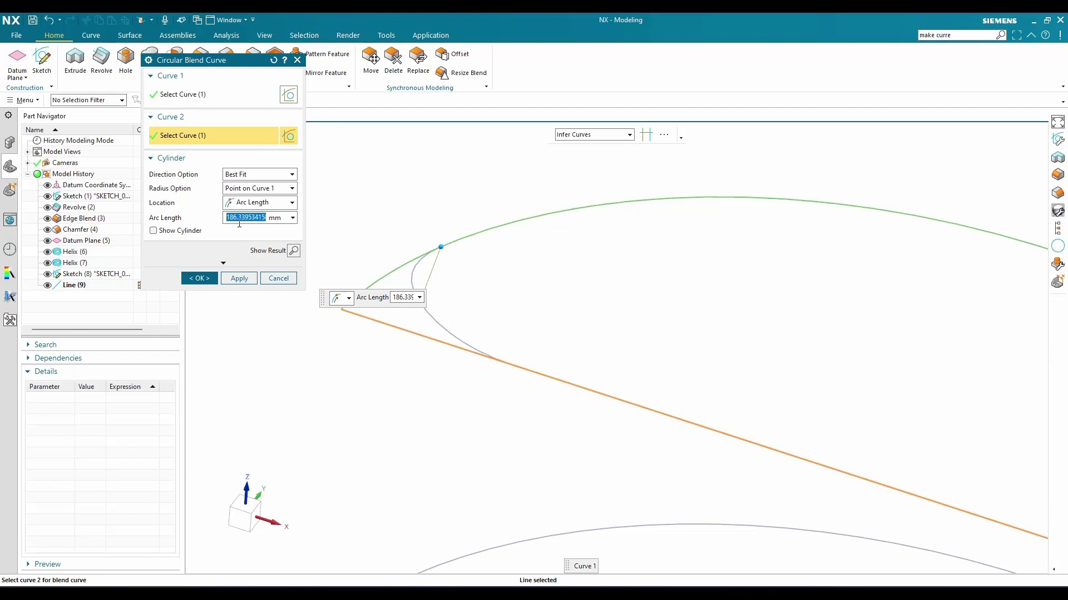
pyautogui.write('192-8')
pyautogui.click(293, 218)
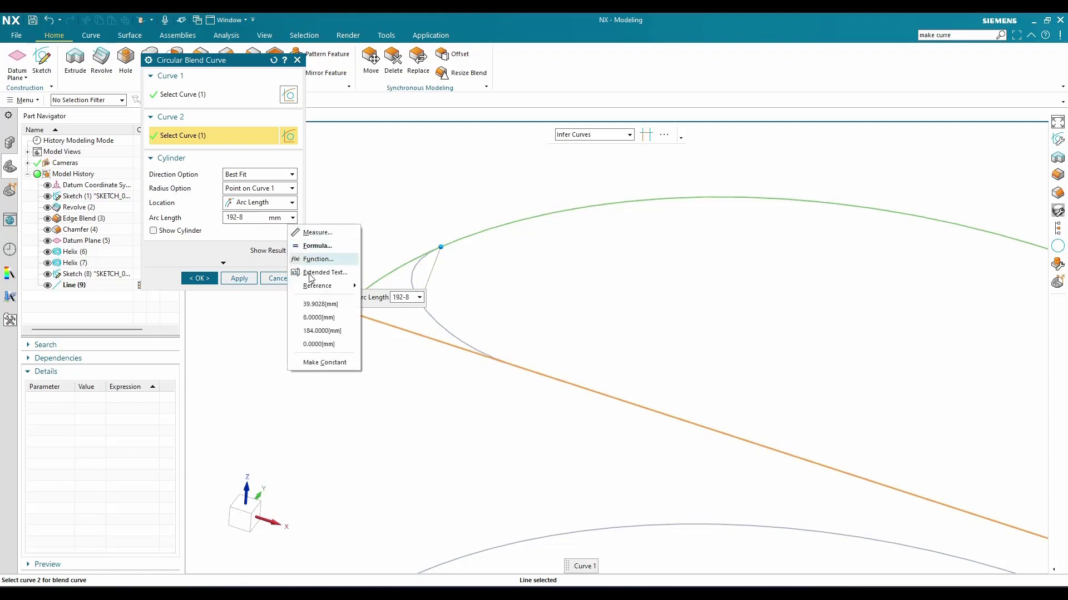
pyautogui.click(313, 358)
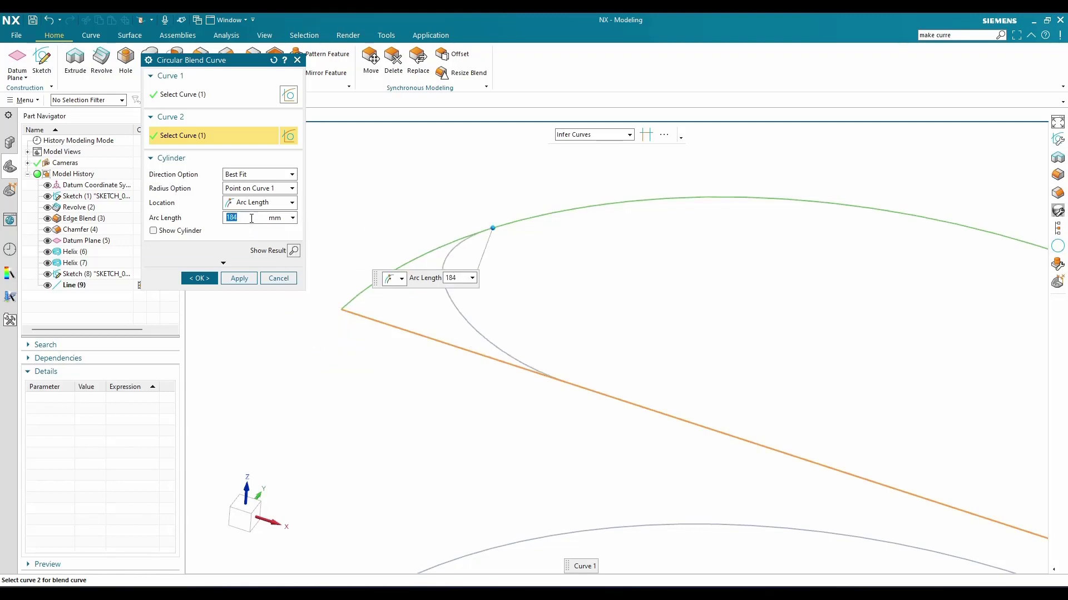
pyautogui.scroll(-3, 411, 301)
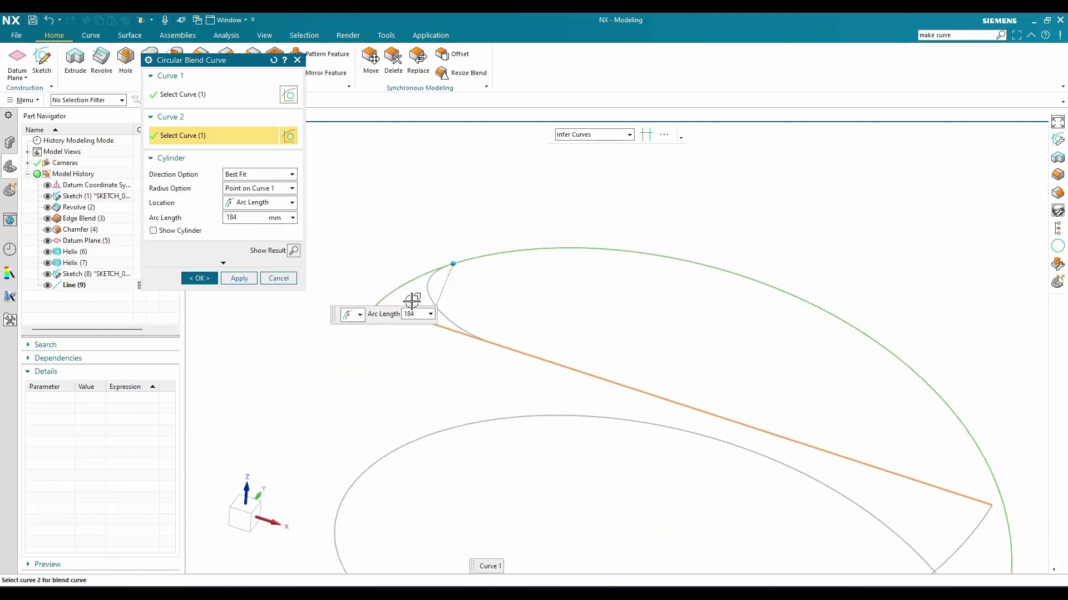
pyautogui.click(234, 280)
# Create a circular blend curve between the second helix's upper end and the connecting line with an arc length of 184 mm
pyautogui.scroll(-3, 536, 269)
pyautogui.moveTo(683, 359)
pyautogui.mouseDown(button='middle')
pyautogui.moveTo(687, 369)
pyautogui.moveTo(675, 369)
pyautogui.moveTo(709, 376)
pyautogui.mouseUp(button='middle')
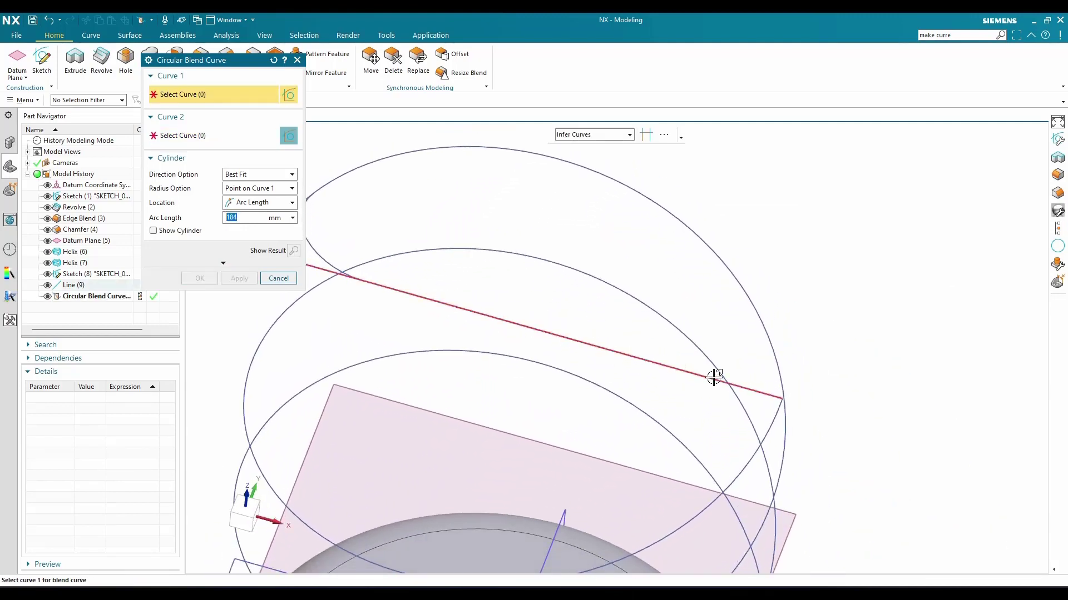
pyautogui.click(765, 432)
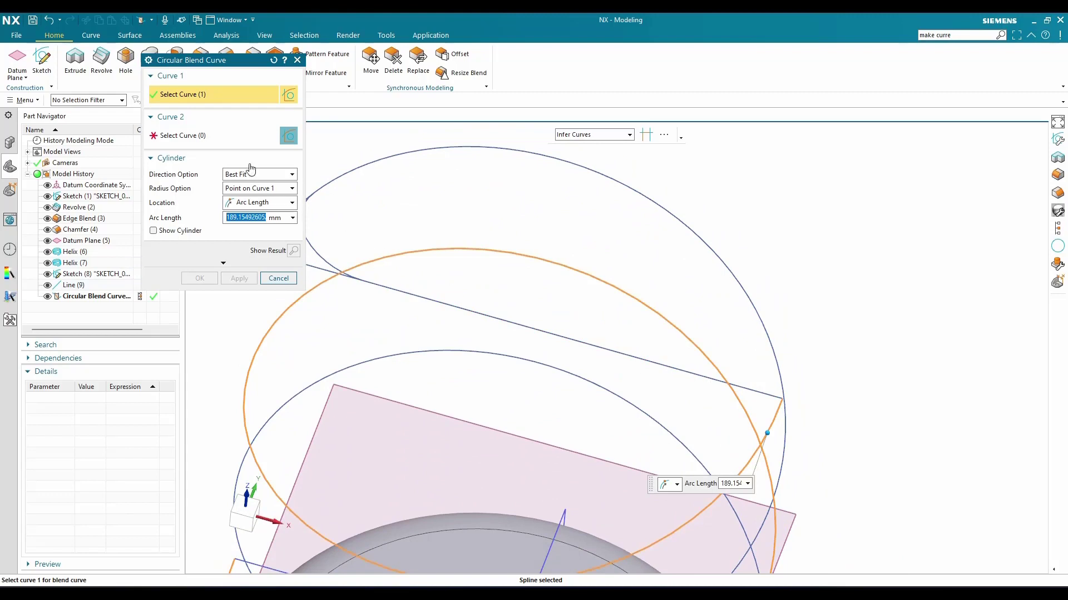
pyautogui.click(701, 375)
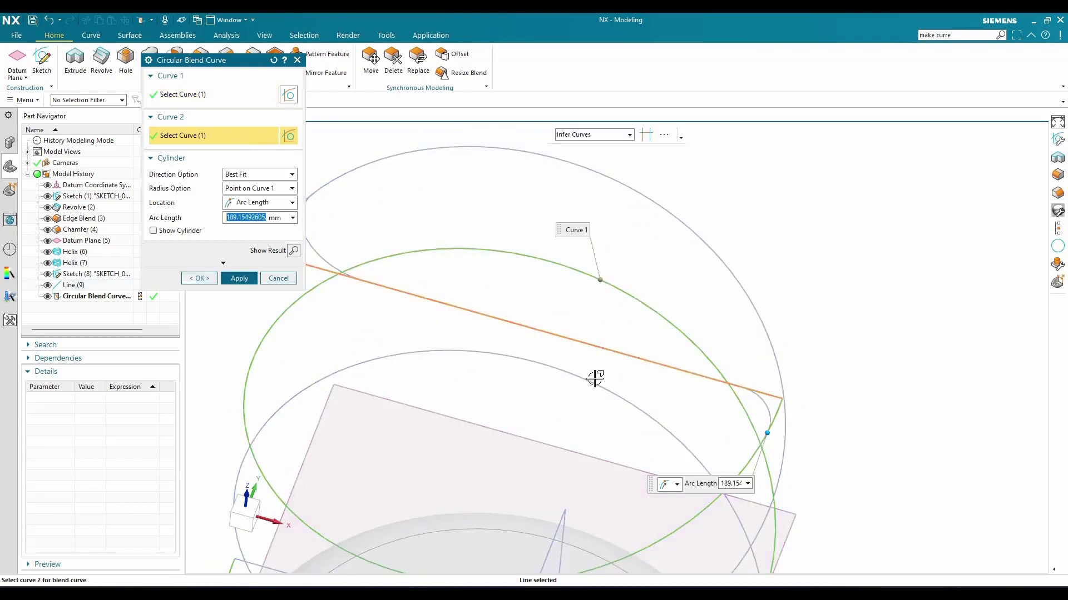
pyautogui.write('184')
pyautogui.press('Return')
pyautogui.scroll(-2, 667, 439)
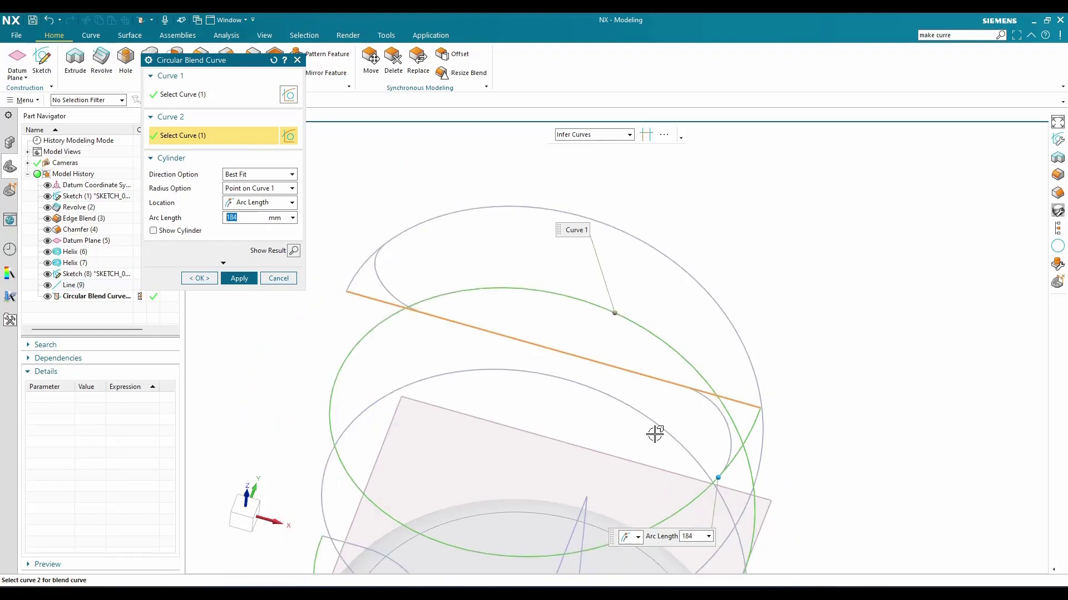
pyautogui.click(212, 280)
pyautogui.scroll(1, 648, 461)
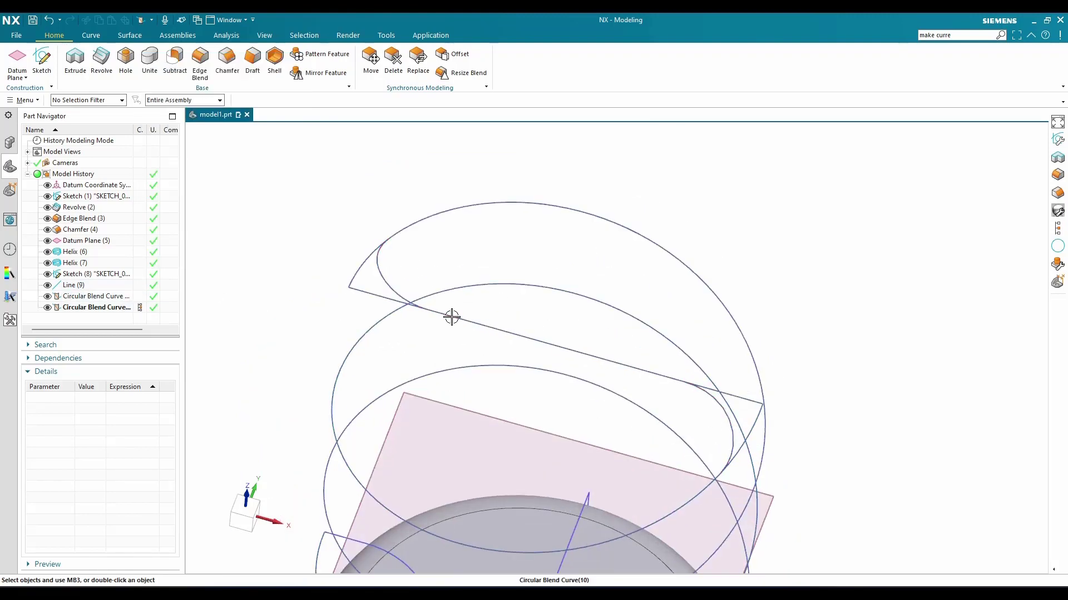
# Start a Bridge Curve from one sketched hook curve on the head to the lower end of the first helix
pyautogui.scroll(-2, 464, 314)
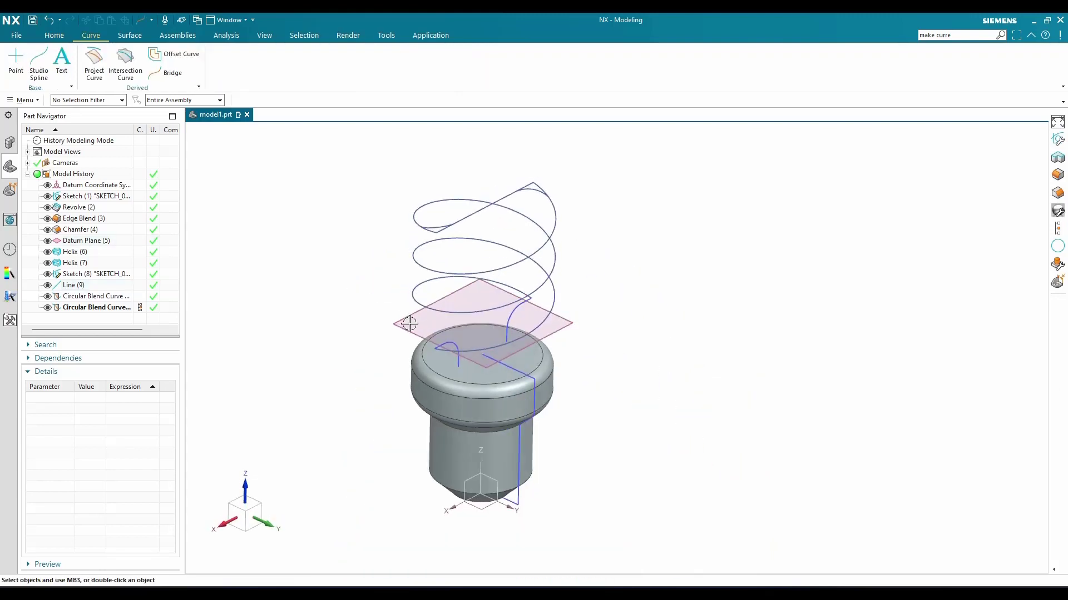
pyautogui.scroll(2, 417, 340)
pyautogui.scroll(2, 418, 340)
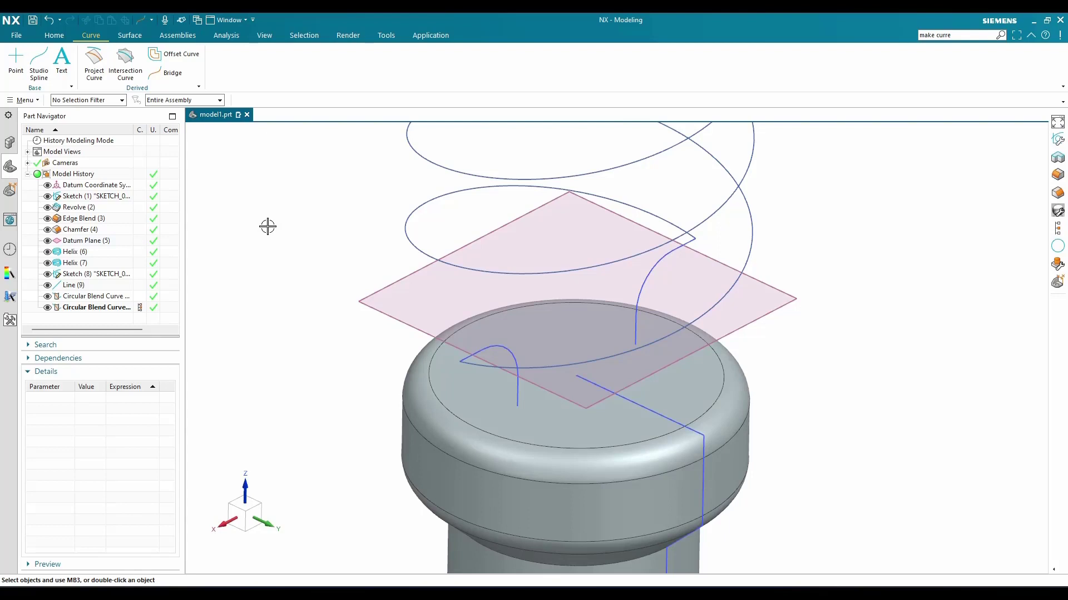
pyautogui.click(54, 35)
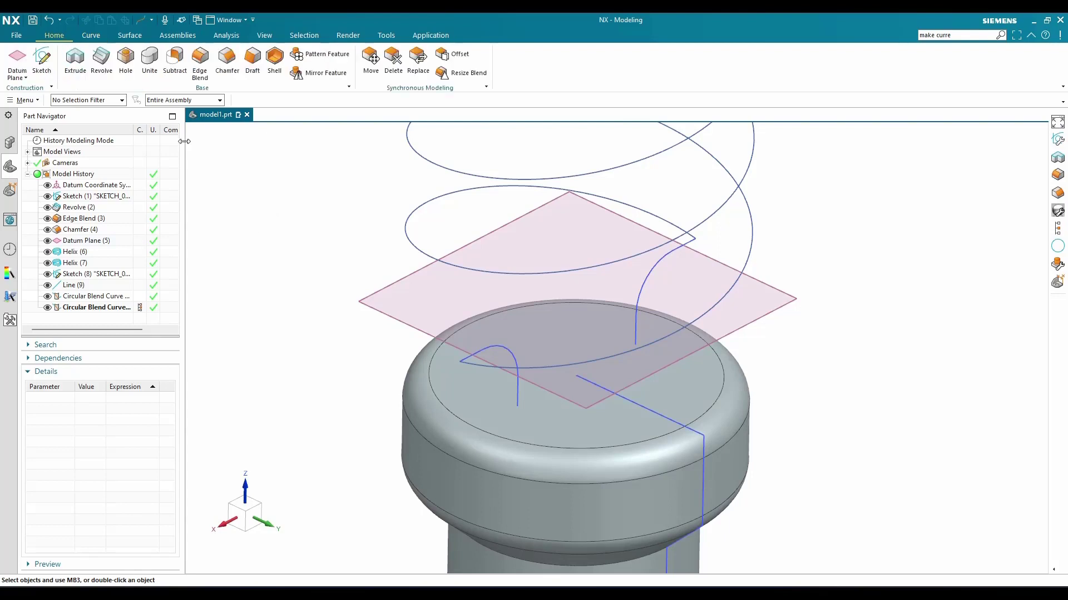
pyautogui.click(101, 39)
pyautogui.click(158, 76)
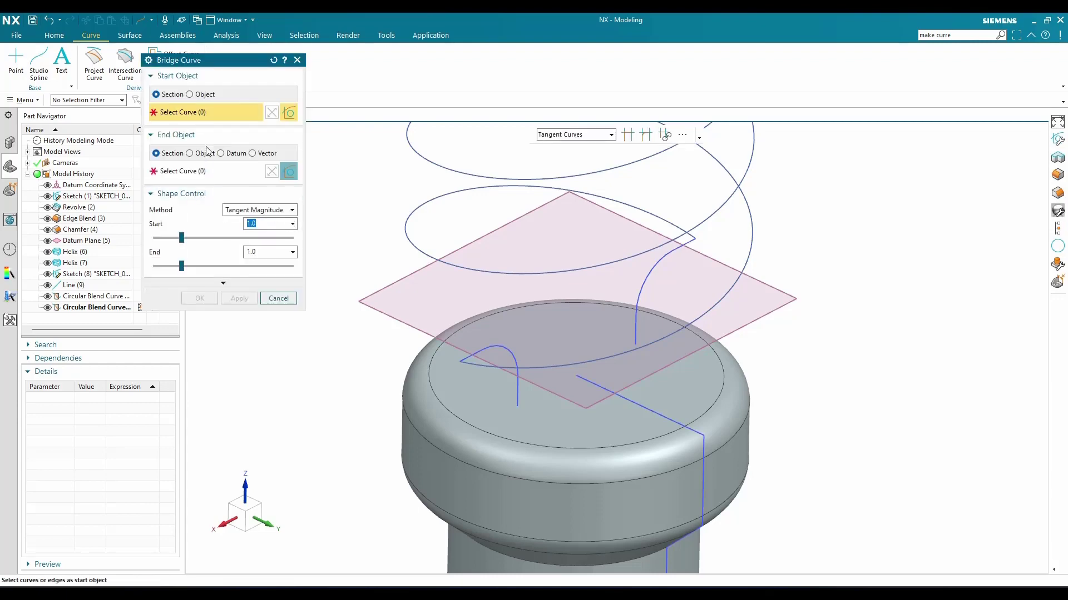
pyautogui.moveTo(417, 297); pyautogui.dragTo(409, 350, button='middle')
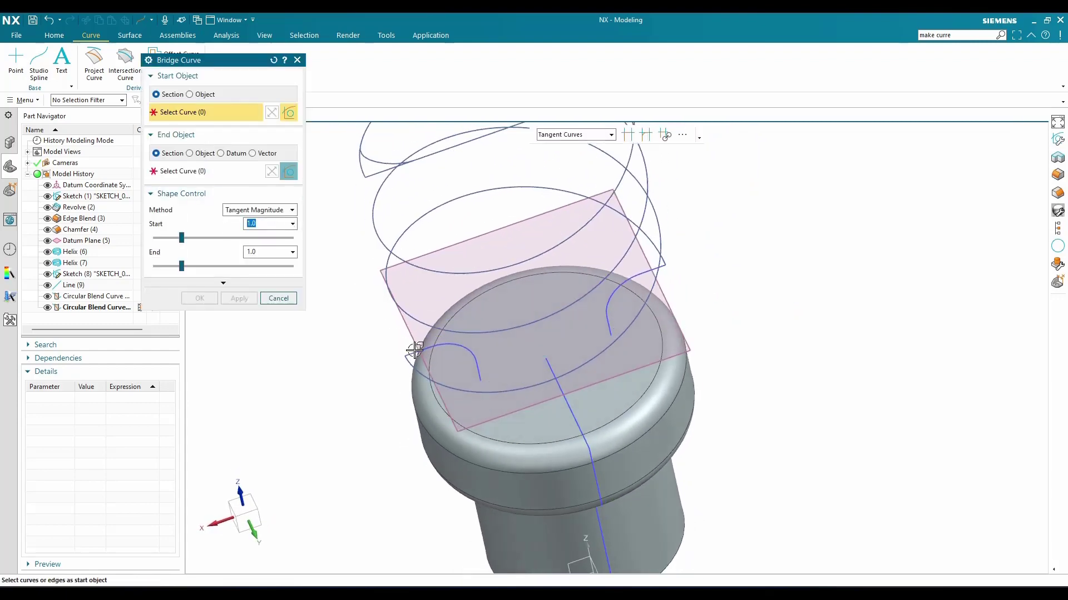
pyautogui.scroll(3, 440, 346)
pyautogui.click(439, 346)
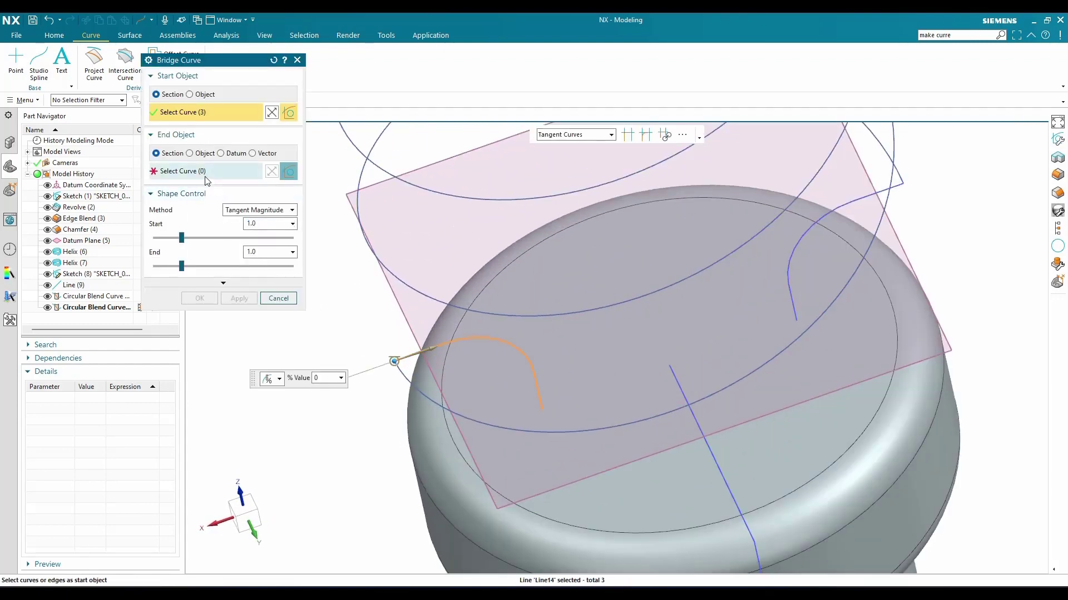
pyautogui.click(406, 379)
pyautogui.scroll(2, 405, 381)
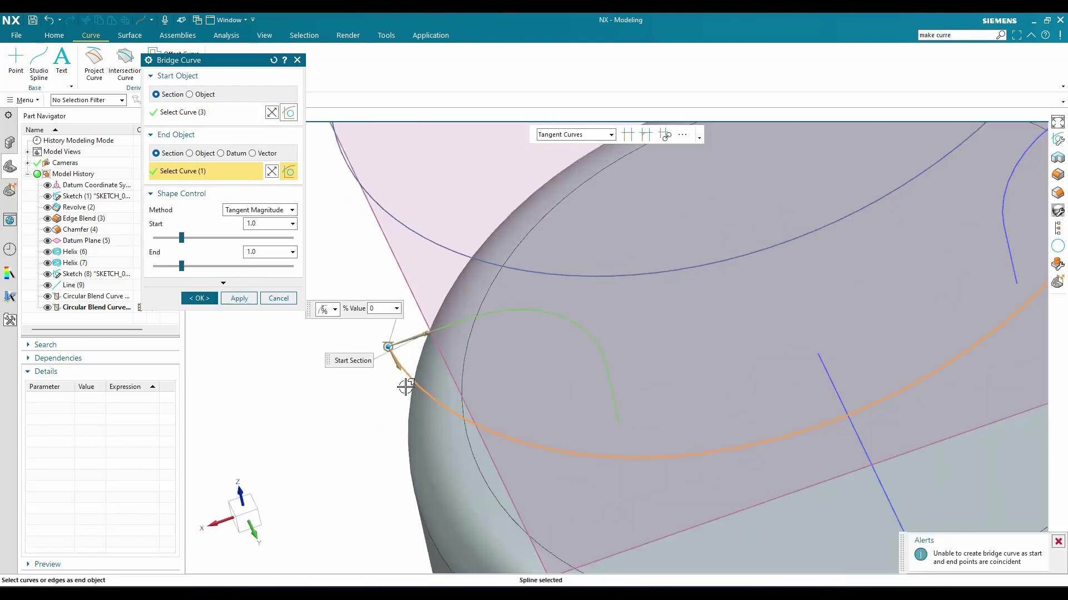
# Set the bridge curve's start position to 76% and its end position to 6% of arc length
pyautogui.click(207, 283)
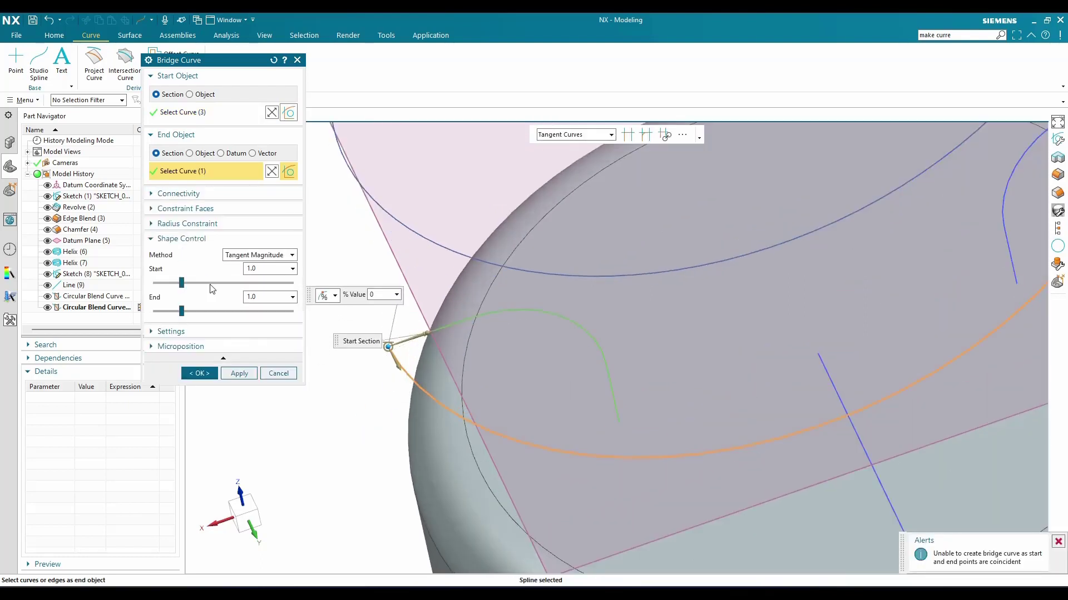
pyautogui.click(179, 194)
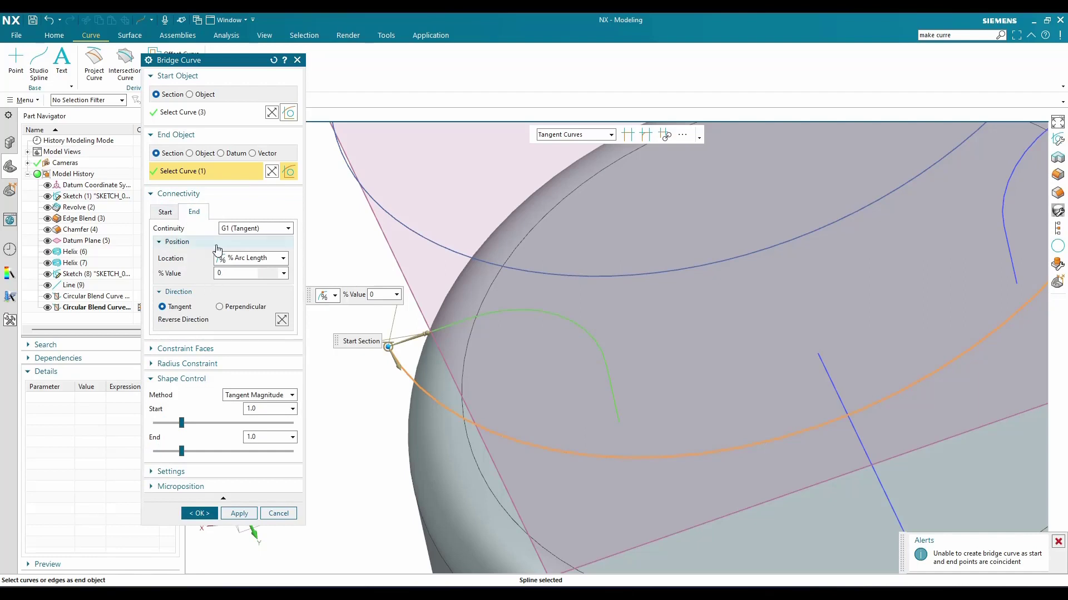
pyautogui.click(167, 213)
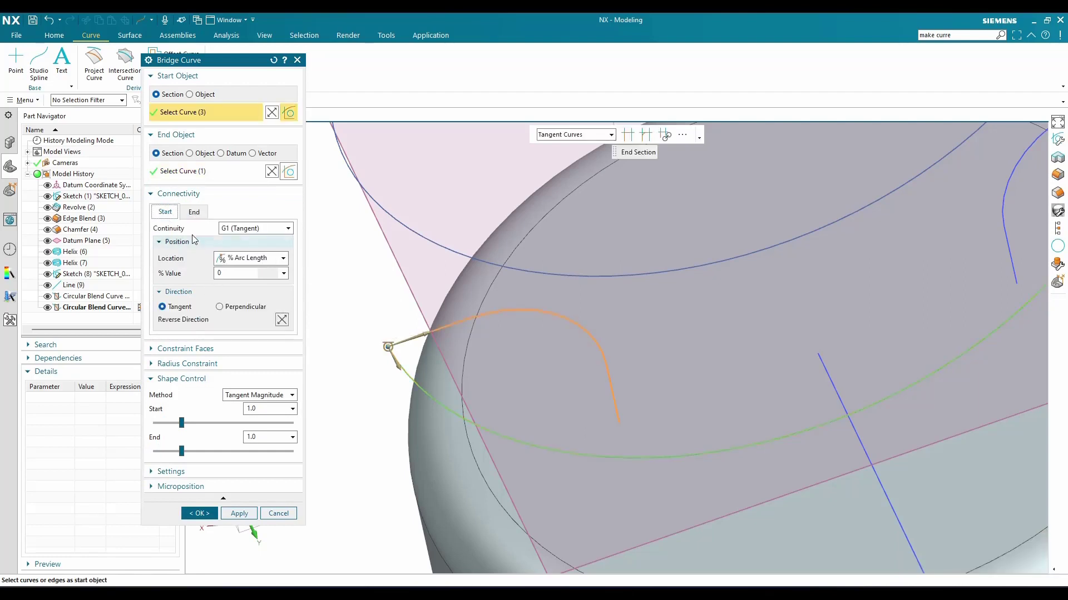
pyautogui.click(234, 273)
pyautogui.write('76')
pyautogui.press('Return')
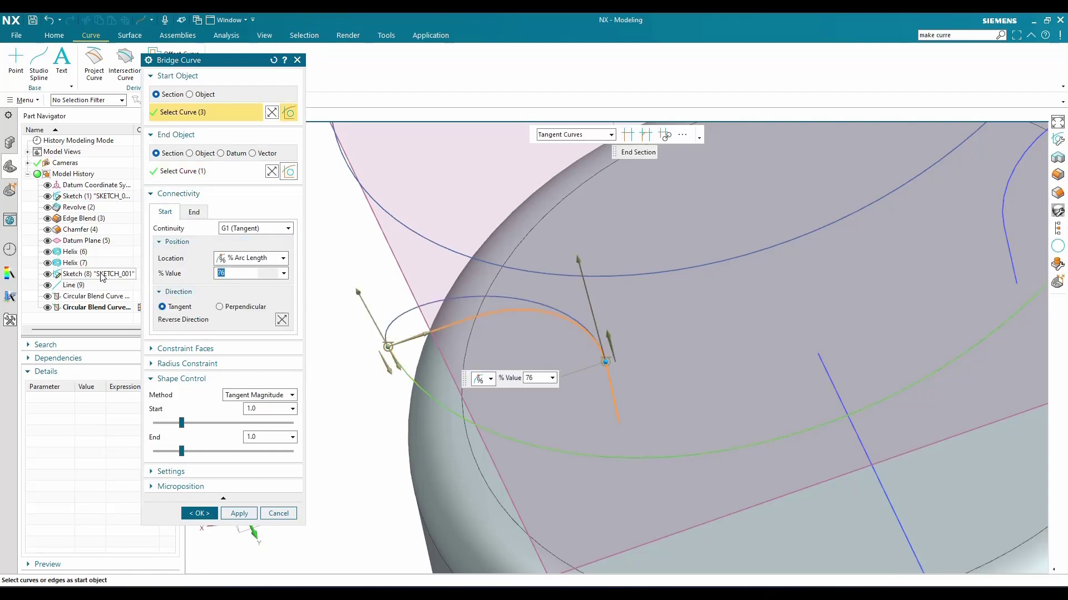
pyautogui.click(194, 213)
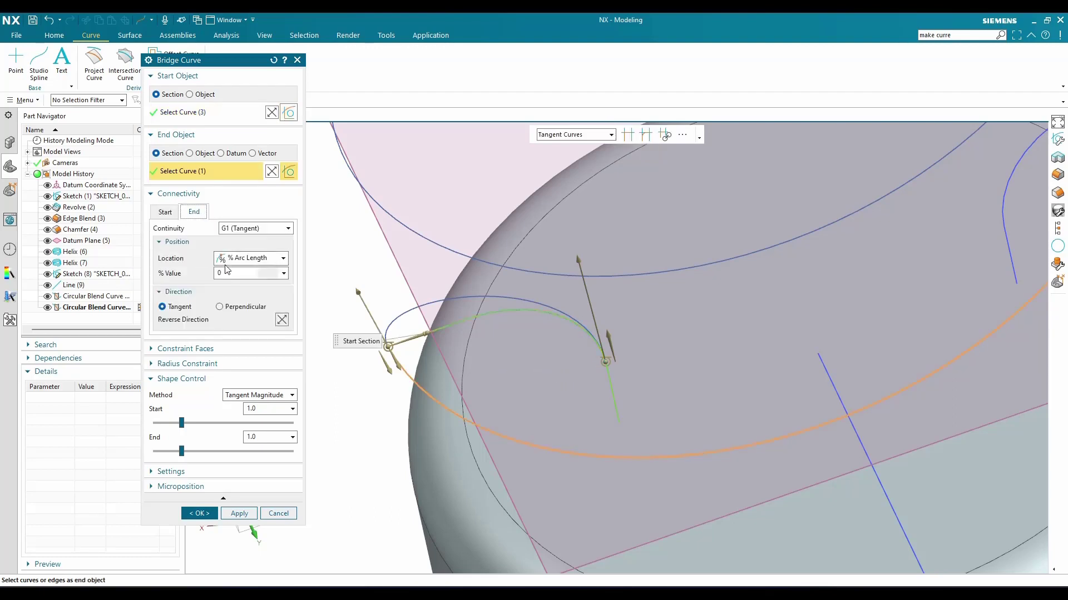
pyautogui.press('Return')
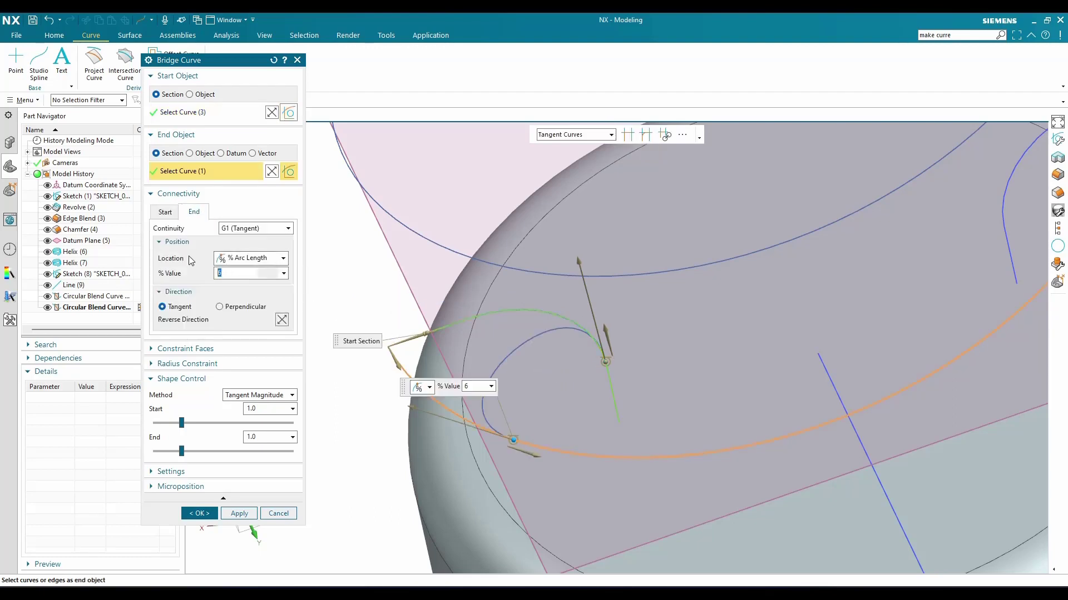
# Set the bridge curve's end tangent magnitude to 1.5 and create the curve
pyautogui.moveTo(471, 345); pyautogui.dragTo(496, 365, button='middle')
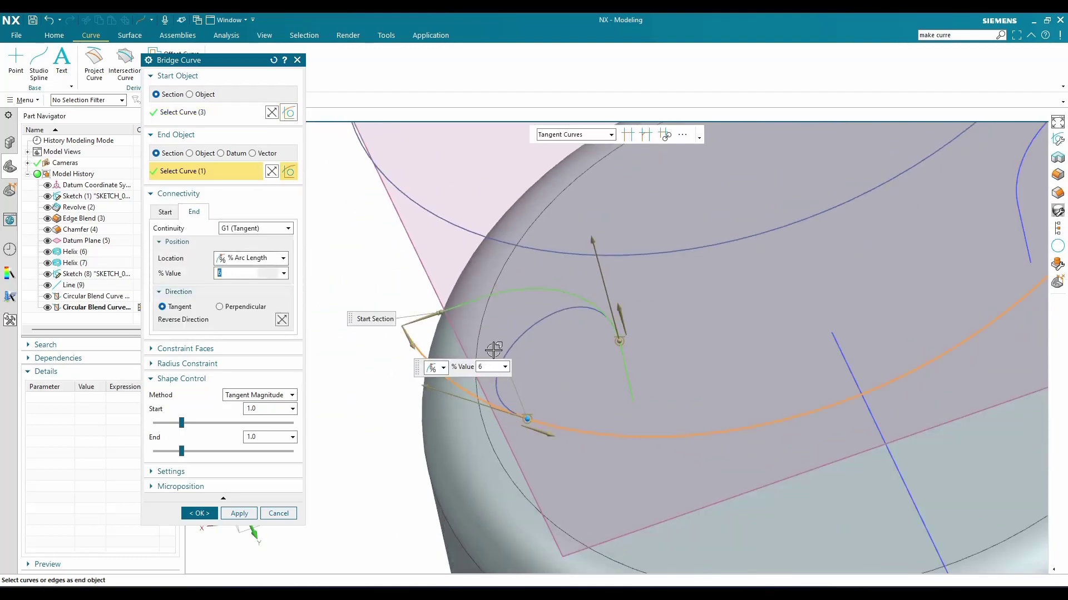
pyautogui.click(596, 253)
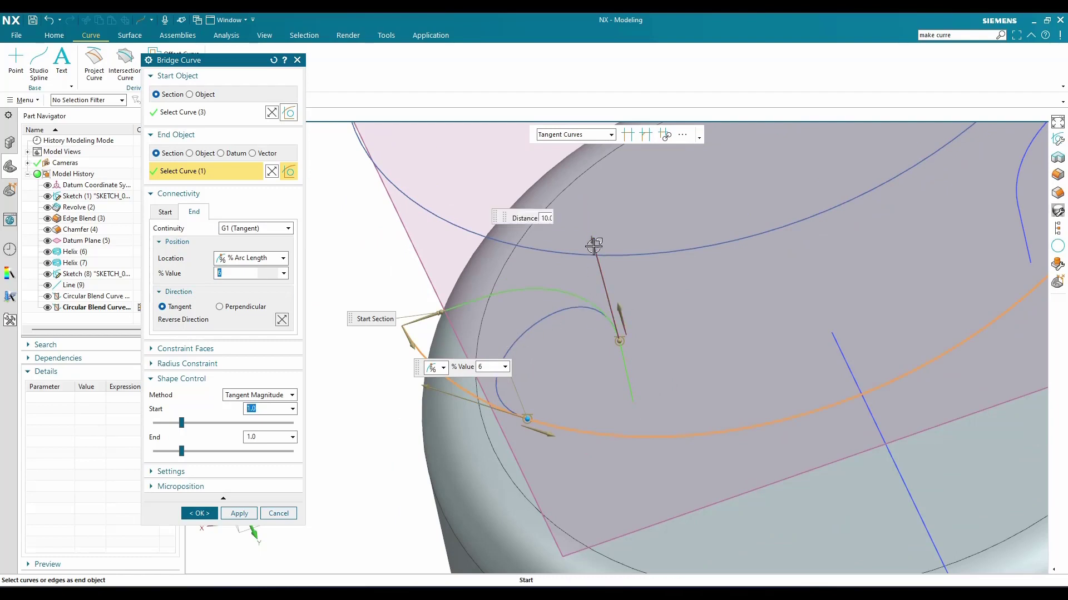
pyautogui.click(443, 386)
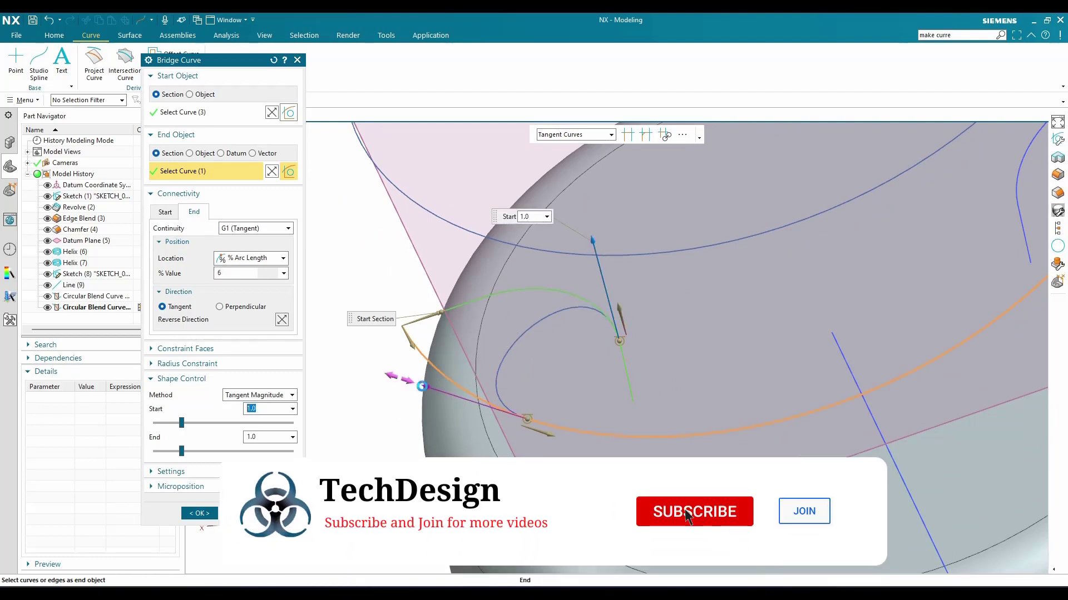
pyautogui.write('1.5')
pyautogui.press('Return')
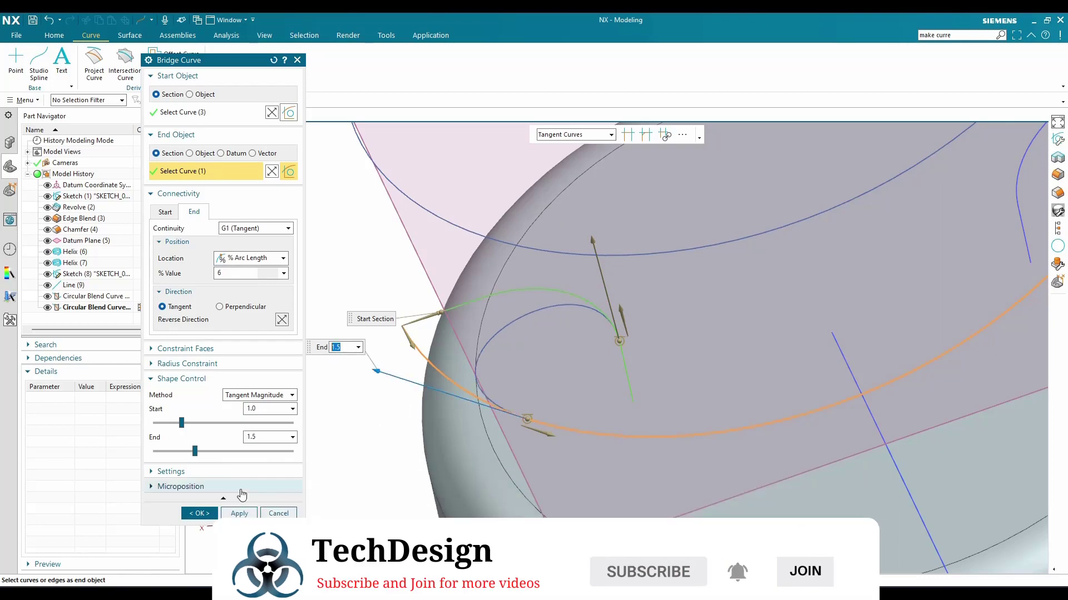
pyautogui.click(199, 513)
# Start a second Bridge Curve from the other sketched hook curve to the lower end of the second helix
pyautogui.scroll(-3, 384, 344)
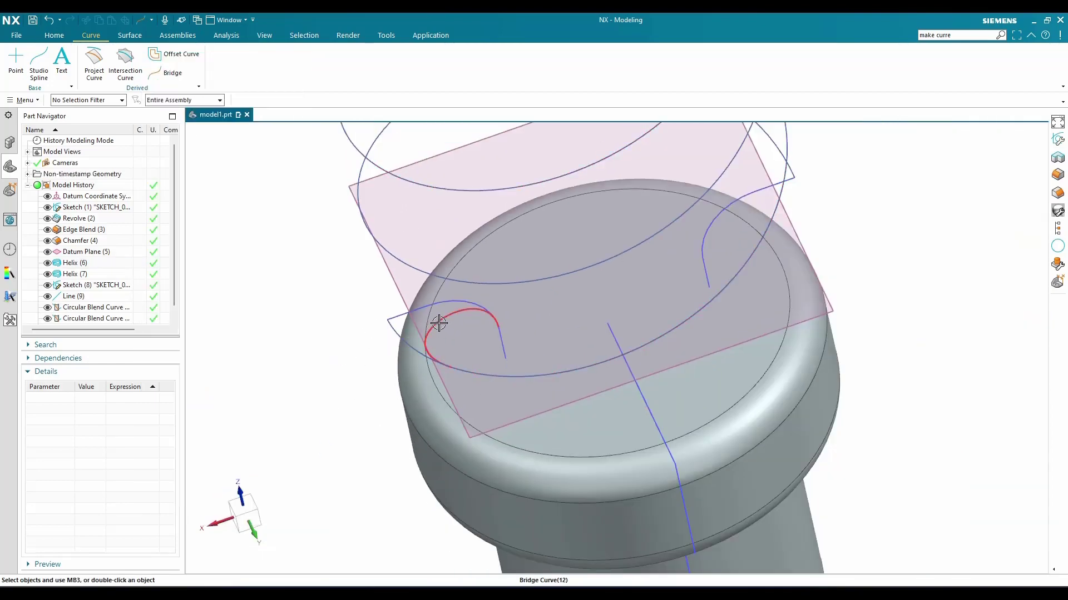
pyautogui.scroll(-2, 292, 249)
pyautogui.click(167, 73)
pyautogui.scroll(3, 602, 214)
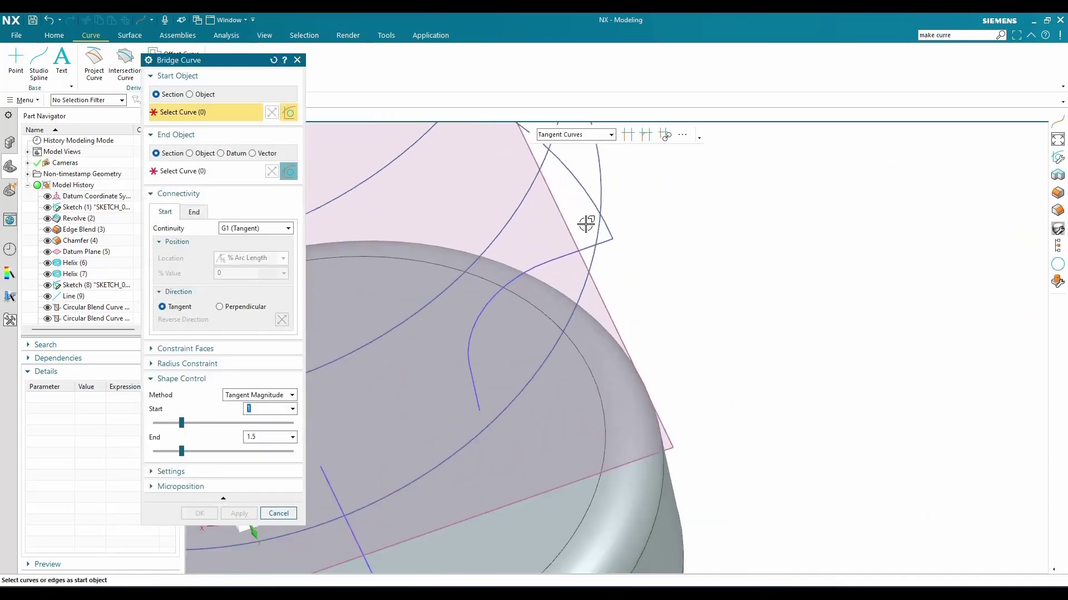
pyautogui.click(565, 255)
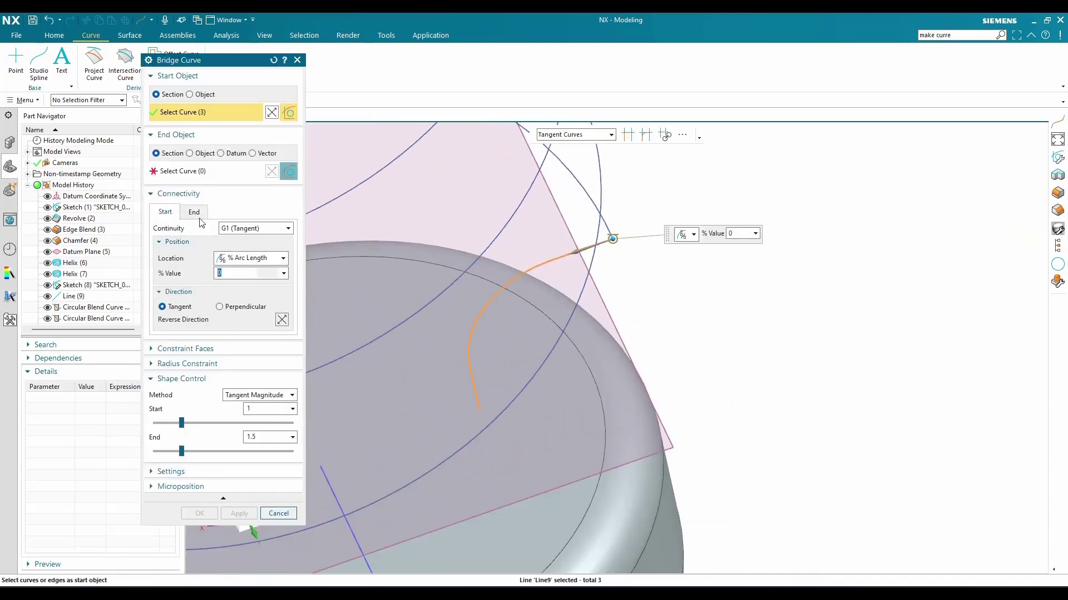
pyautogui.click(608, 221)
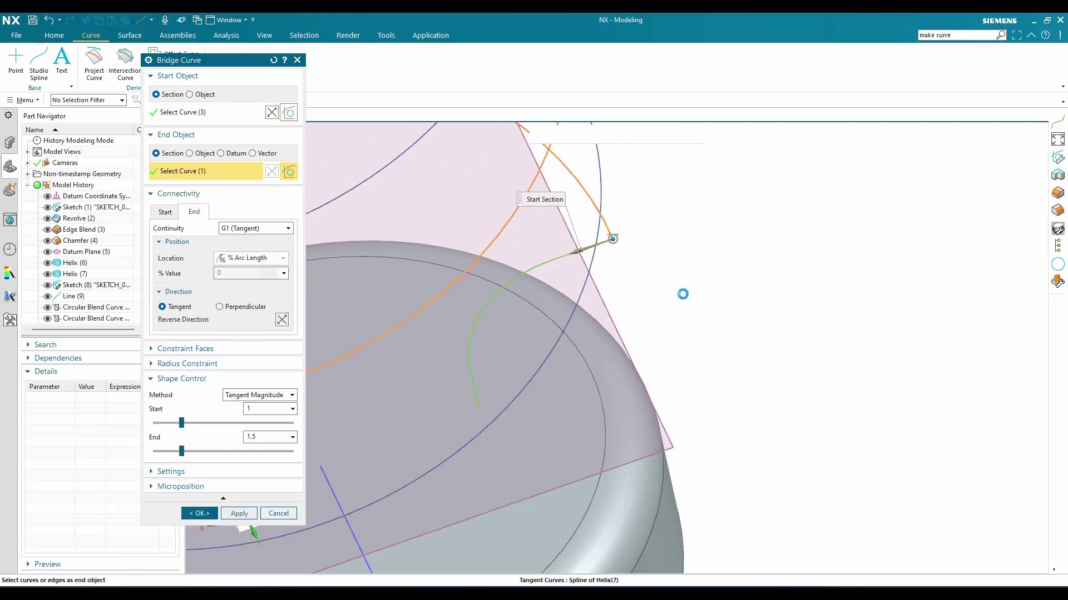
pyautogui.moveTo(658, 283); pyautogui.dragTo(722, 292, button='middle')
# Set the second bridge's start to 76% and end to 6% arc length, and create it with tangent magnitudes 1 and 1.5
pyautogui.click(165, 213)
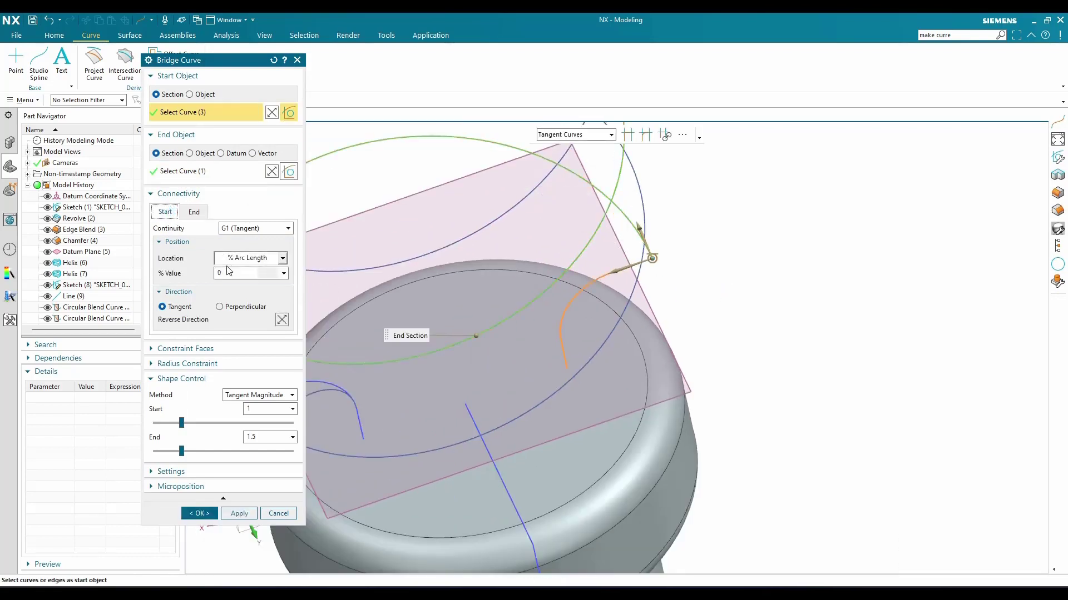
pyautogui.write('76')
pyautogui.press('Return')
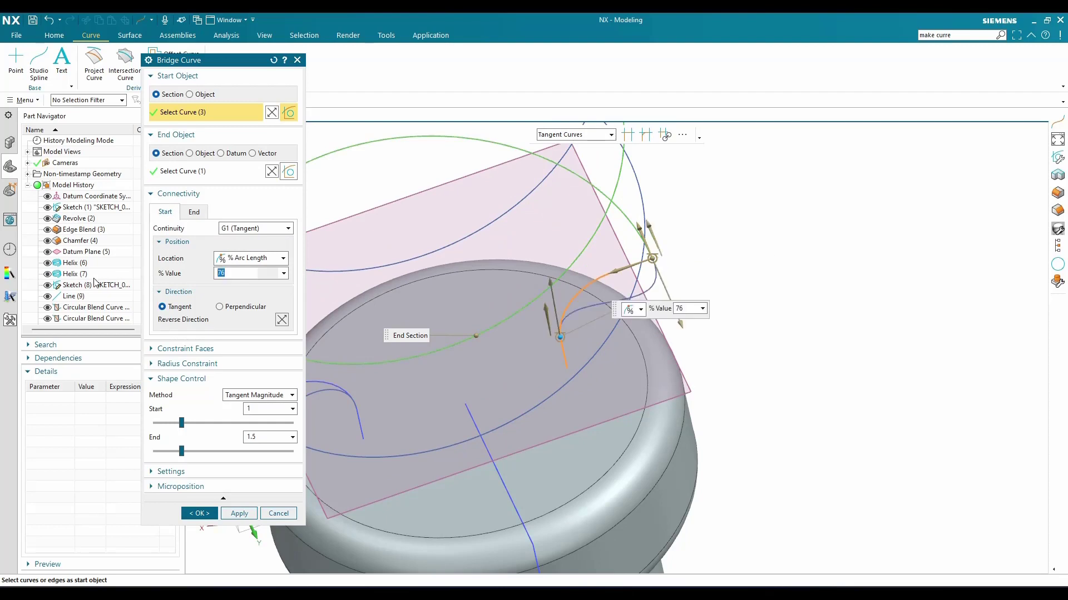
pyautogui.click(193, 212)
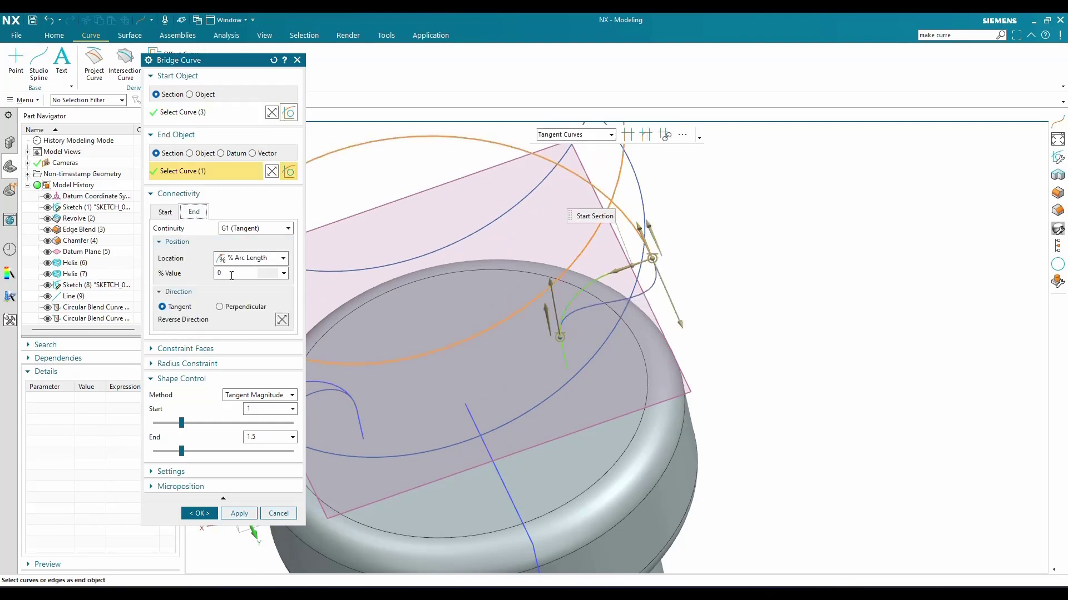
pyautogui.press('Return')
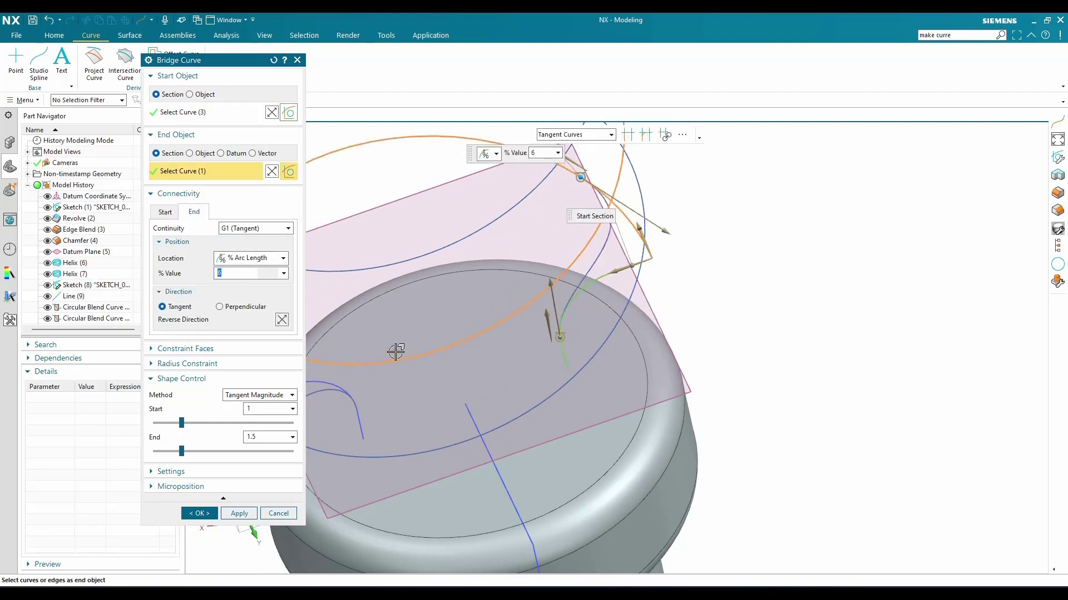
pyautogui.scroll(3, 626, 218)
pyautogui.click(702, 240)
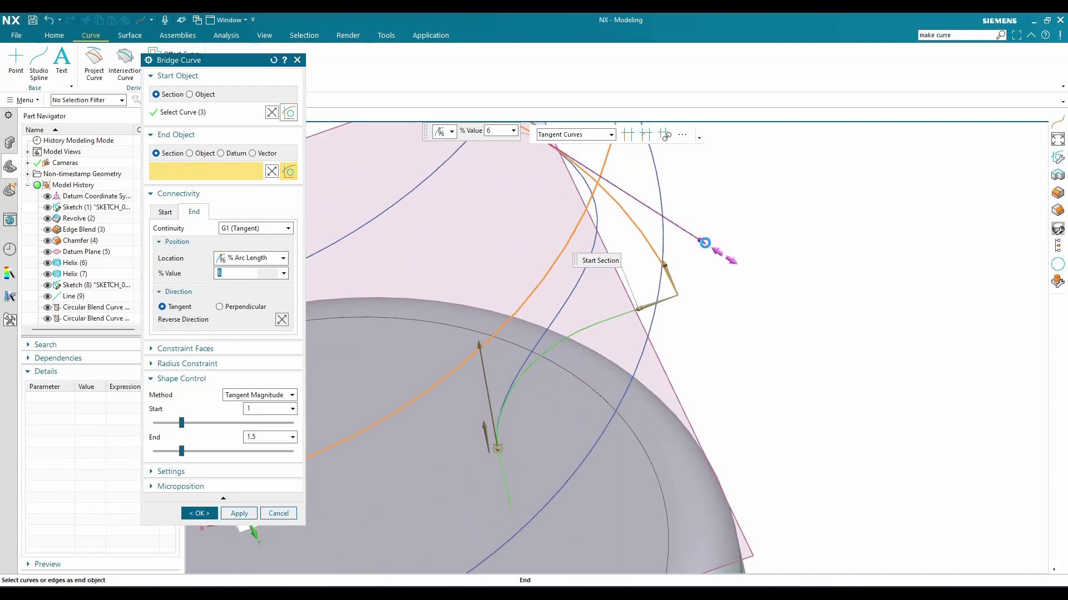
pyautogui.click(480, 344)
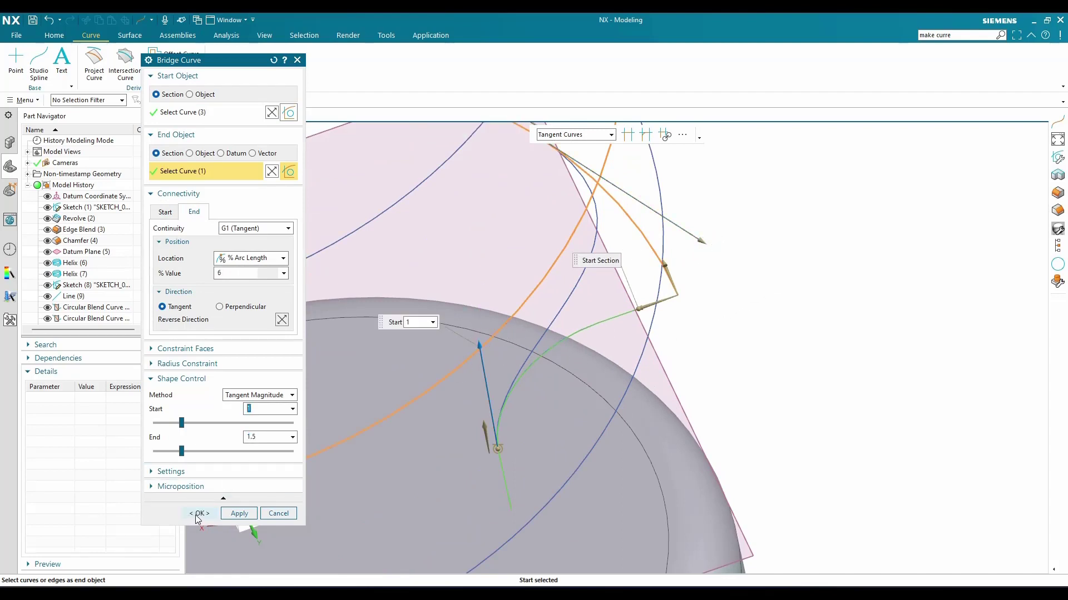
pyautogui.click(199, 513)
# Examine the bridge curves at the head and the circular blend curves at the top of the helices
pyautogui.moveTo(836, 265); pyautogui.dragTo(717, 341, button='middle')
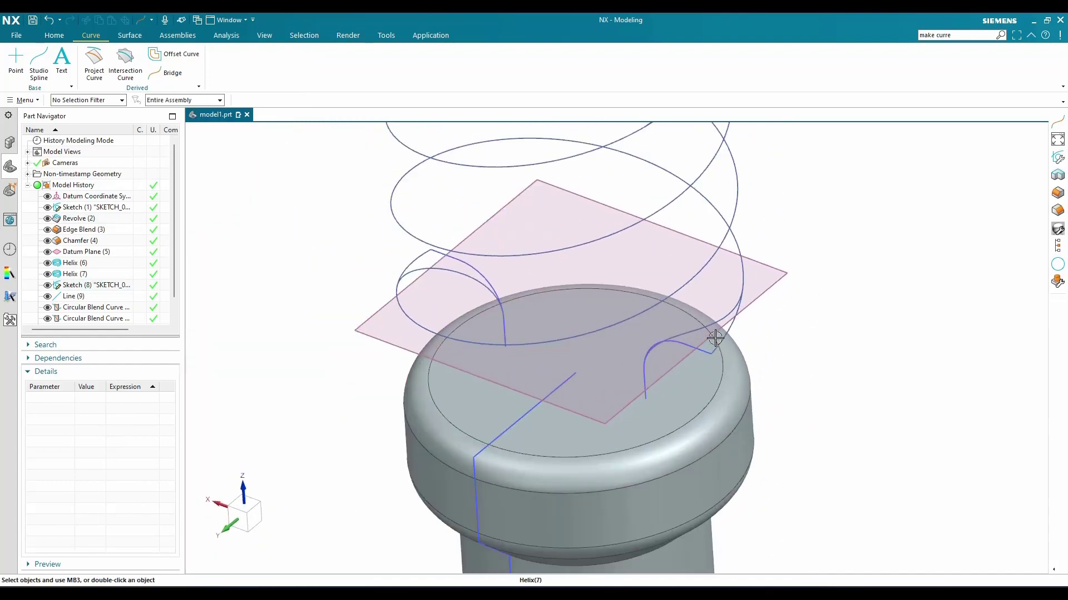
pyautogui.scroll(2, 717, 340)
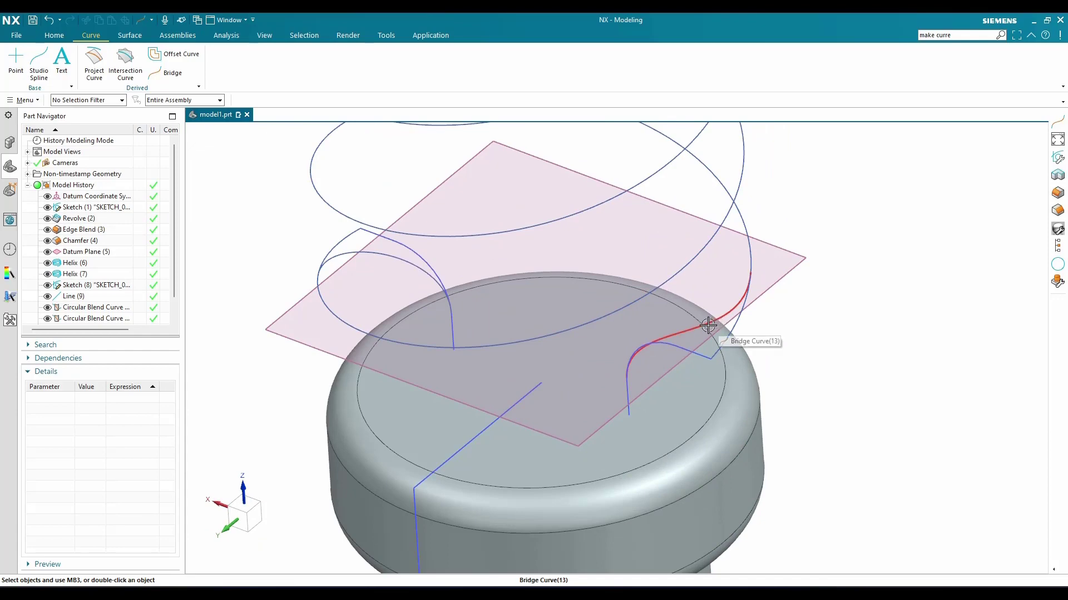
pyautogui.scroll(-3, 695, 251)
pyautogui.scroll(3, 701, 200)
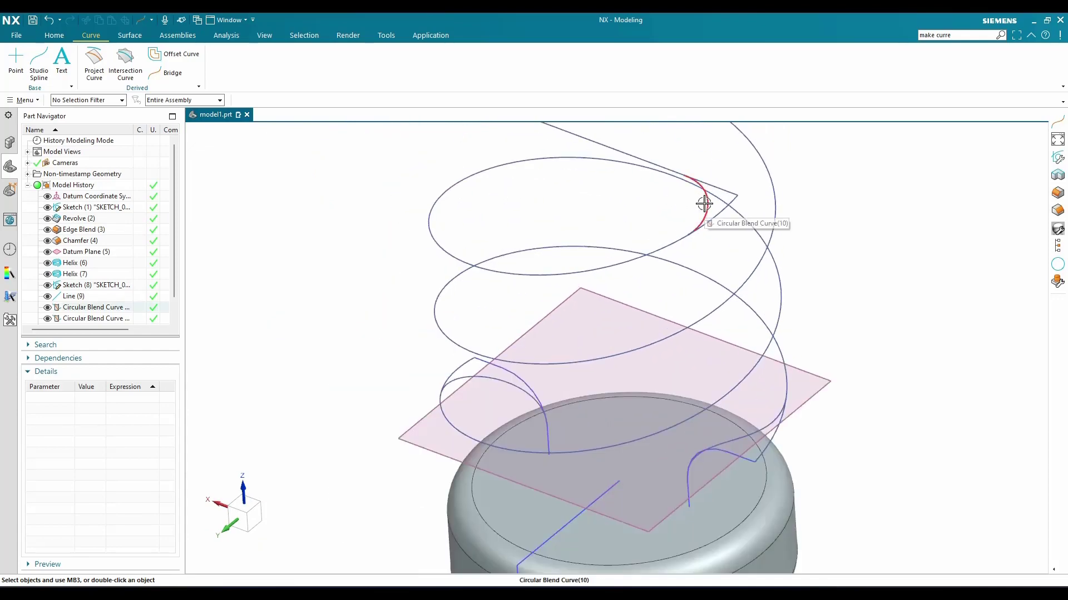
pyautogui.scroll(-2, 703, 203)
pyautogui.scroll(-1, 85, 299)
pyautogui.click(86, 286)
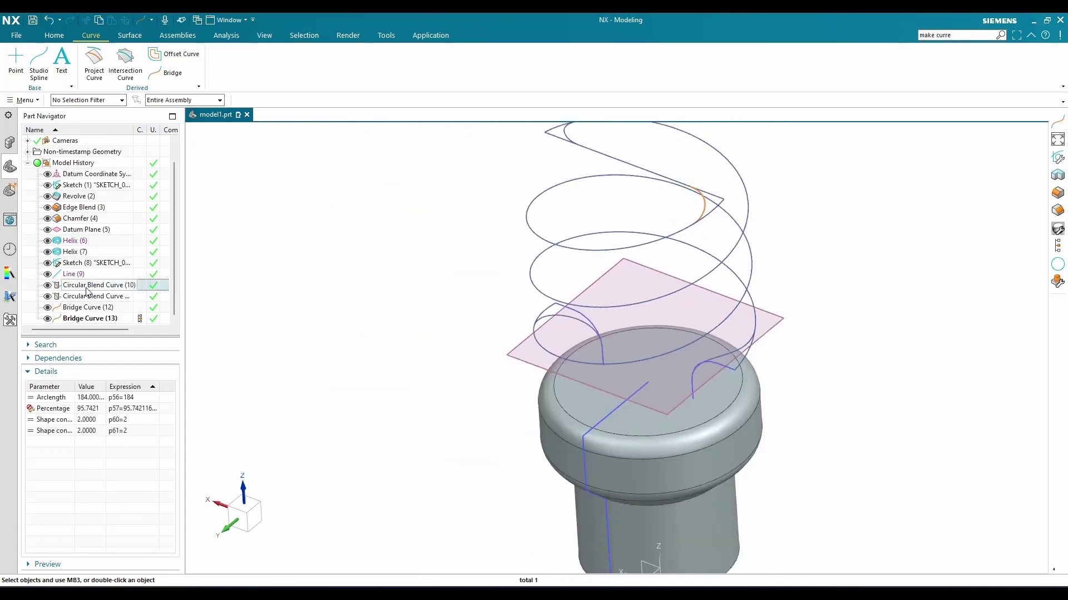
pyautogui.keyDown('shift'); pyautogui.click(87, 321); pyautogui.keyUp('shift')
pyautogui.moveTo(412, 286); pyautogui.dragTo(328, 276, button='middle')
pyautogui.press('Escape')
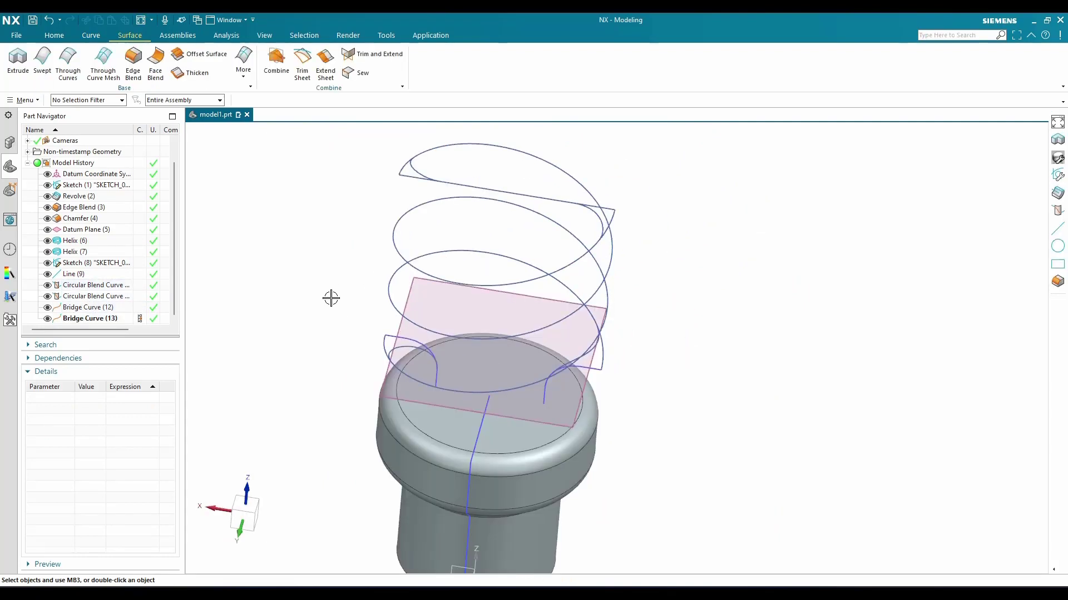
# Start a Tube and select the first hook curve with its bridge curve and helix as the centerline path
pyautogui.click(62, 37)
pyautogui.click(129, 37)
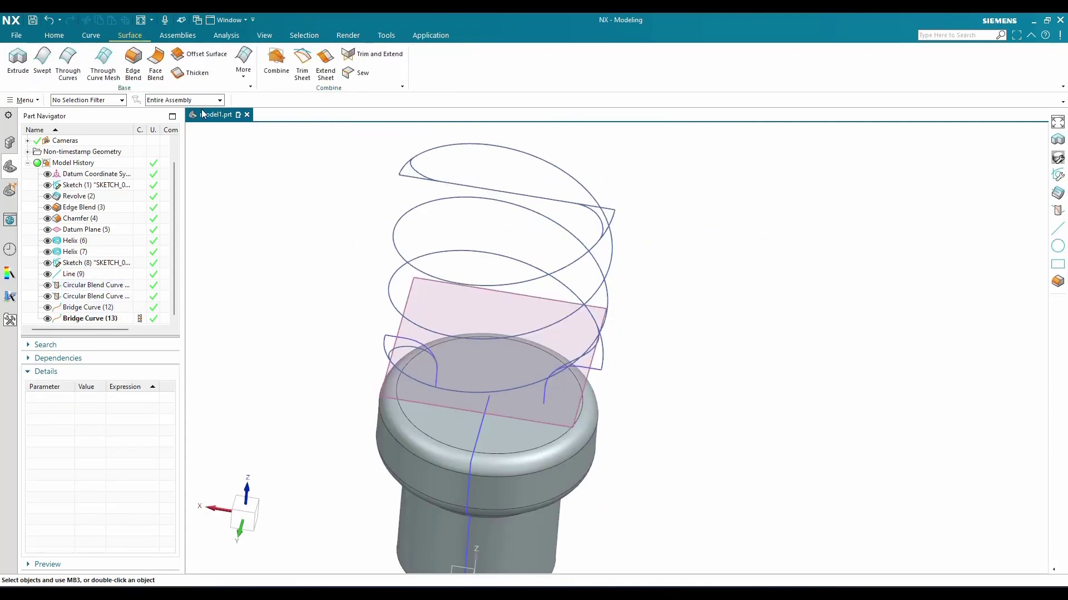
pyautogui.click(243, 71)
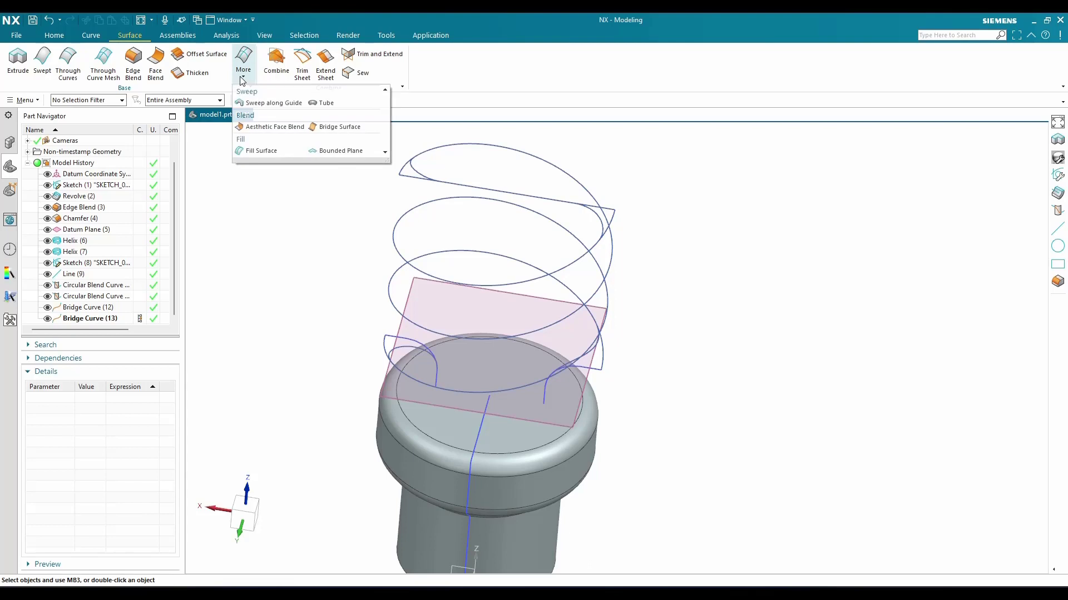
pyautogui.click(314, 104)
pyautogui.scroll(3, 333, 336)
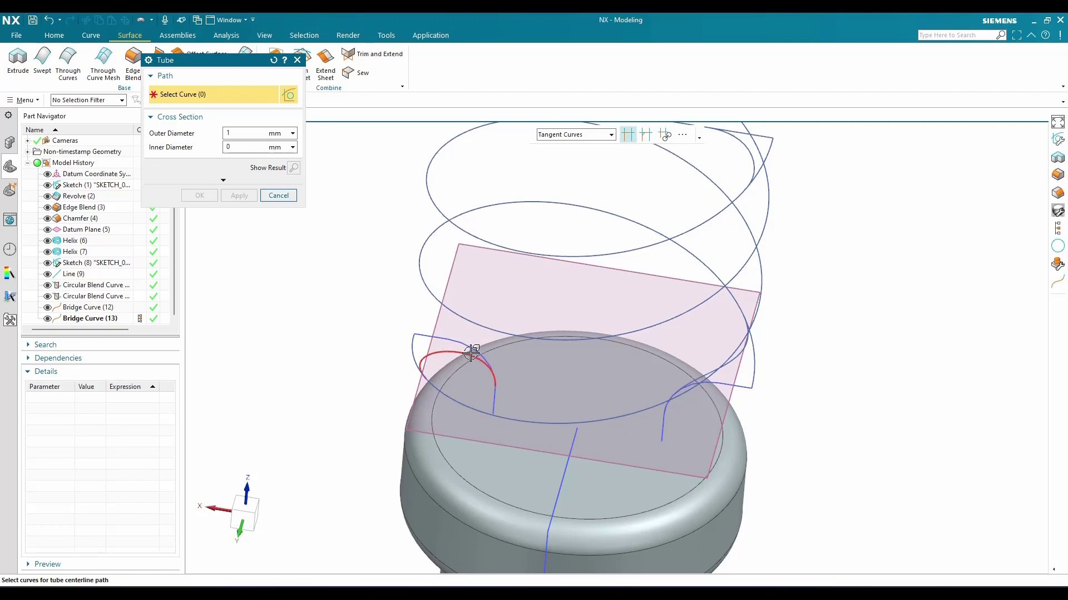
pyautogui.click(494, 397)
pyautogui.click(460, 405)
pyautogui.scroll(-2, 556, 345)
pyautogui.scroll(-1, 555, 345)
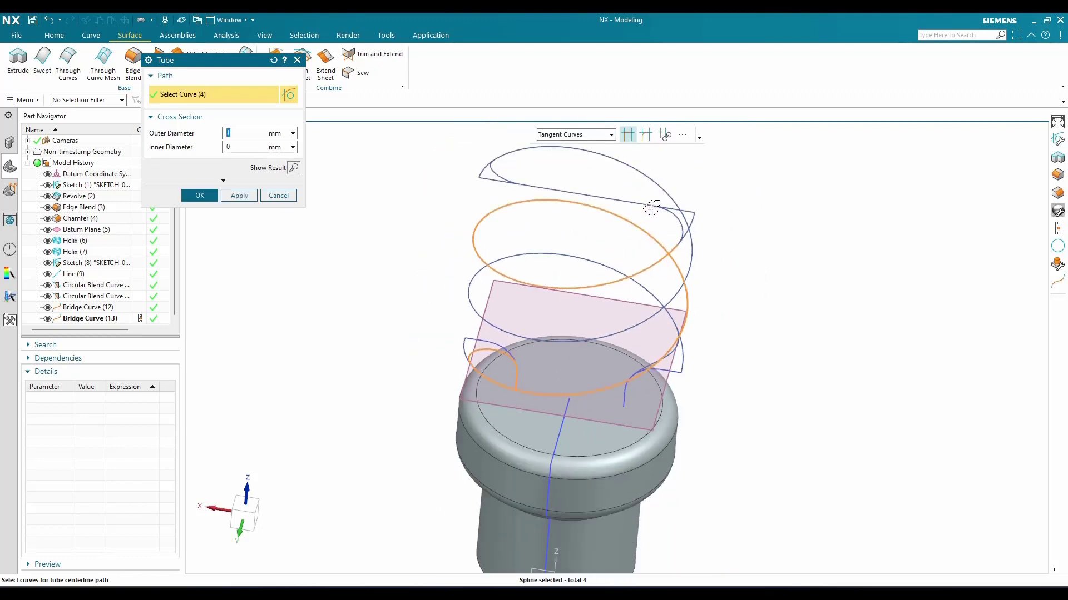
# Extend the tube path through the top blend curves and connecting line to the second helix, its bridge curve and hook curve
pyautogui.click(676, 219)
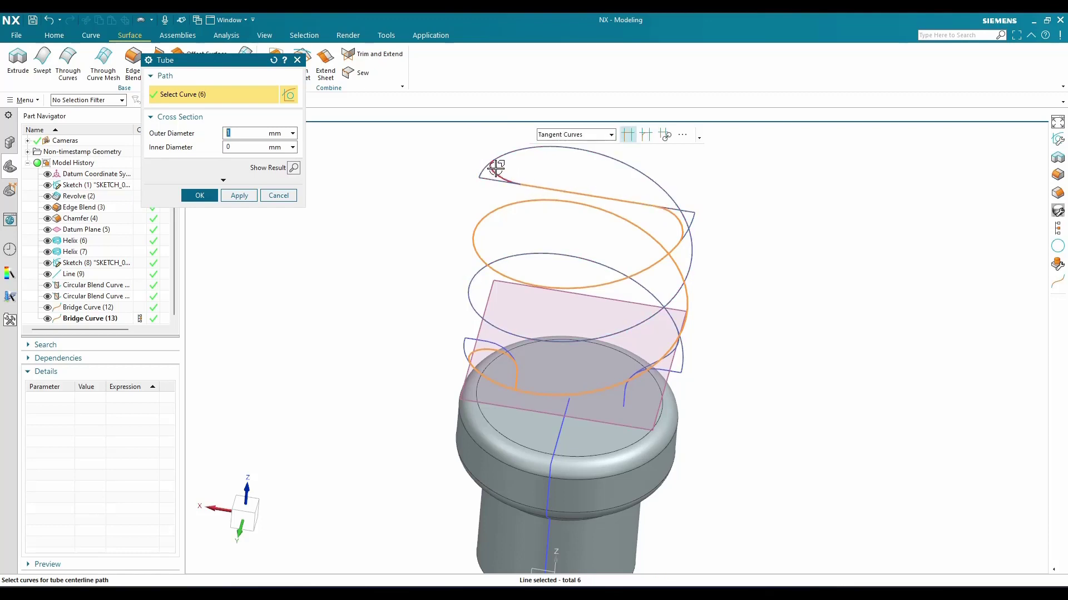
pyautogui.scroll(4, 643, 400)
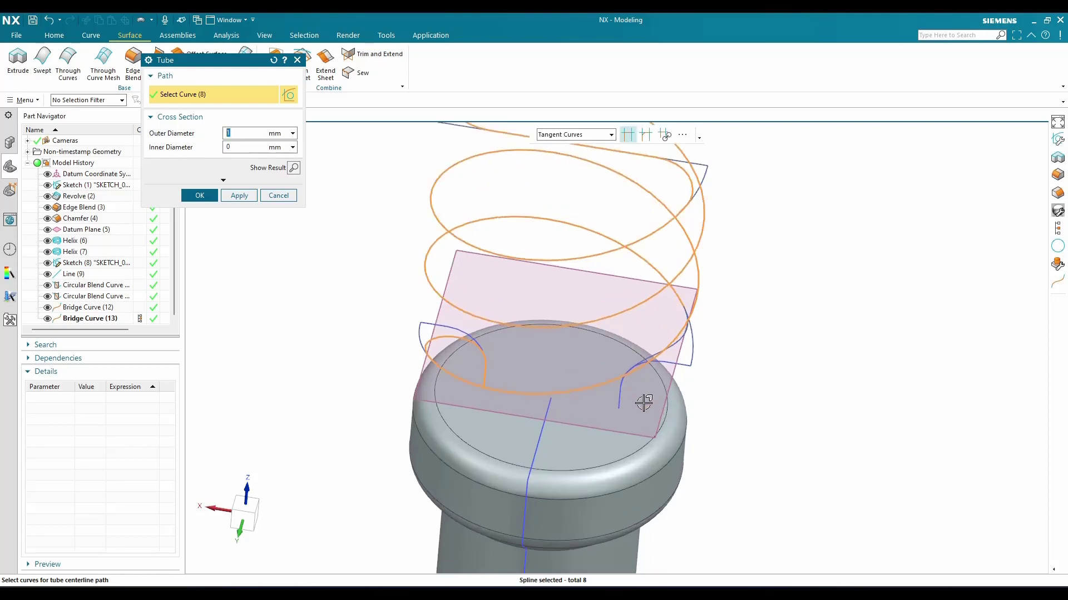
pyautogui.click(698, 311)
pyautogui.click(589, 414)
pyautogui.click(702, 348)
pyautogui.scroll(-3, 576, 374)
pyautogui.scroll(5, 661, 206)
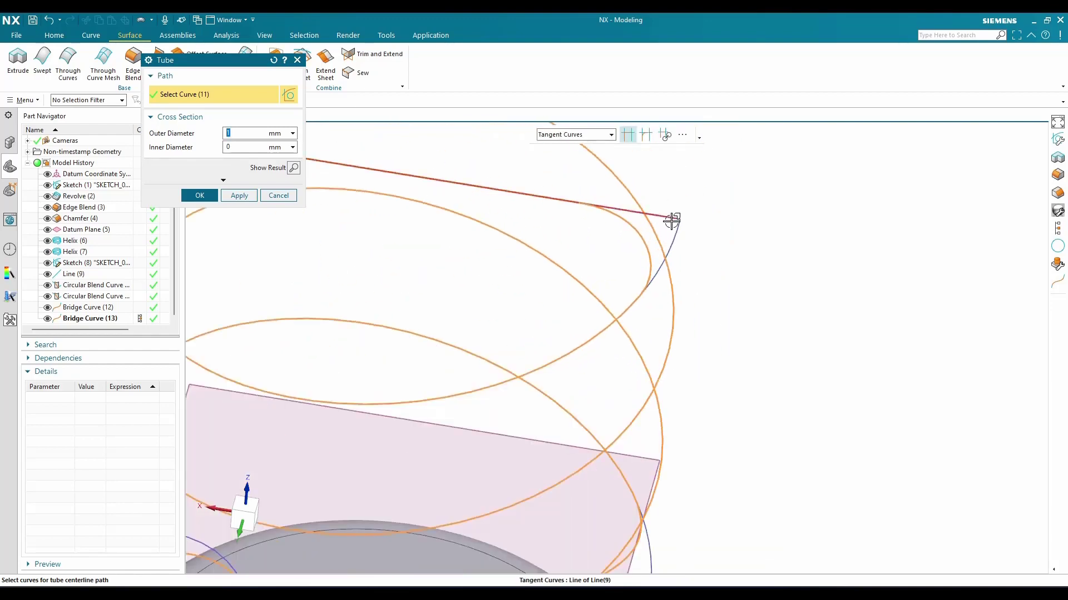
pyautogui.scroll(-5, 739, 226)
pyautogui.scroll(2, 473, 195)
pyautogui.scroll(-2, 473, 195)
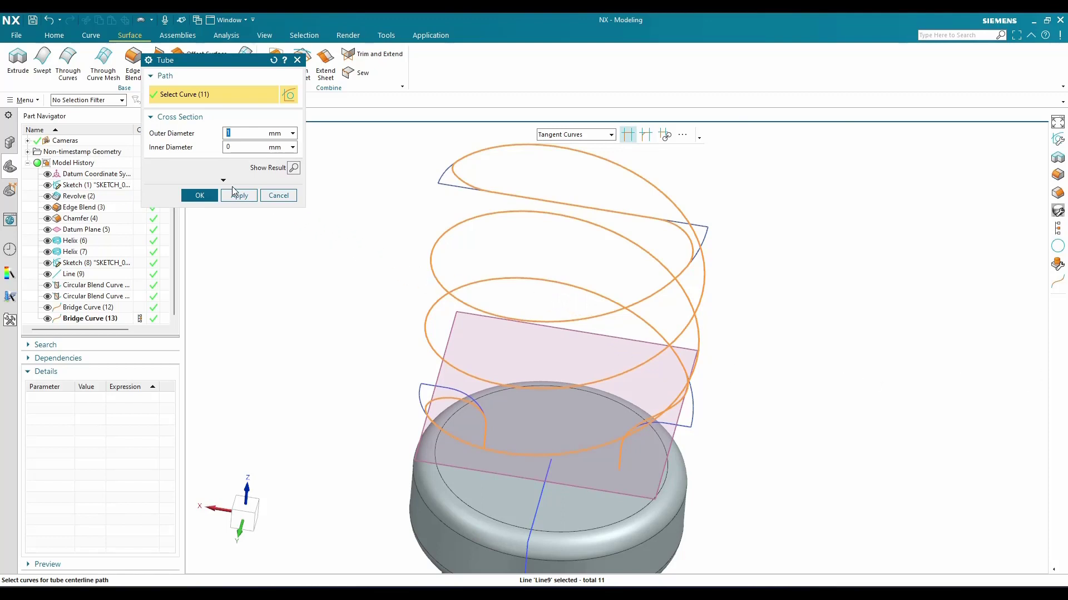
# Set the tube's outer diameter to 8 mm and inner diameter to 5 mm, and create it
pyautogui.write('8')
pyautogui.doubleClick(235, 146)
pyautogui.write('5')
pyautogui.click(204, 195)
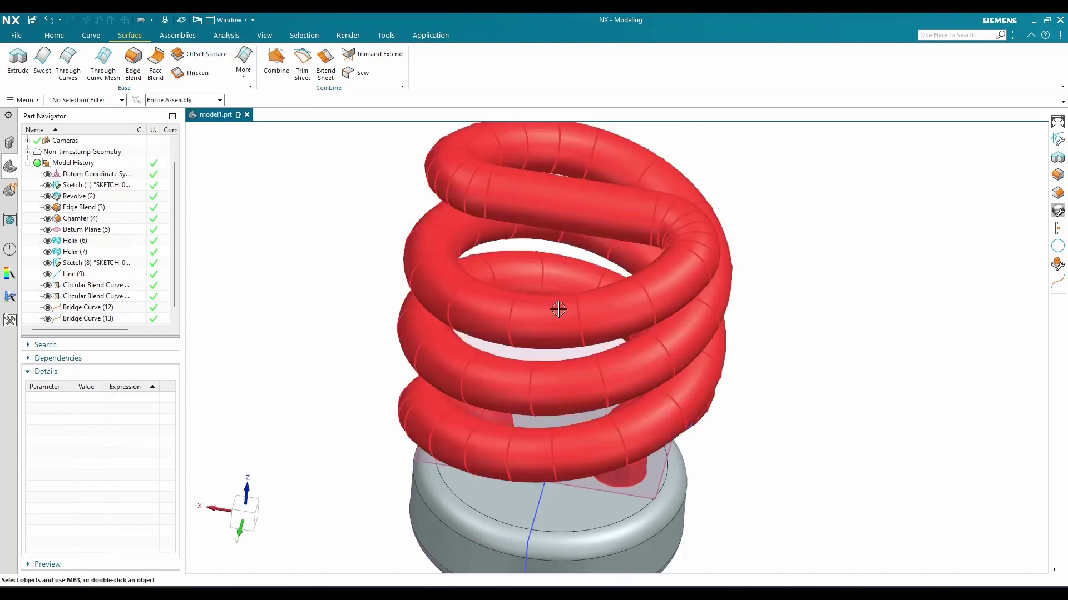
pyautogui.moveTo(557, 308); pyautogui.dragTo(503, 293, button='middle')
pyautogui.hotkey('ctrl', 'f')
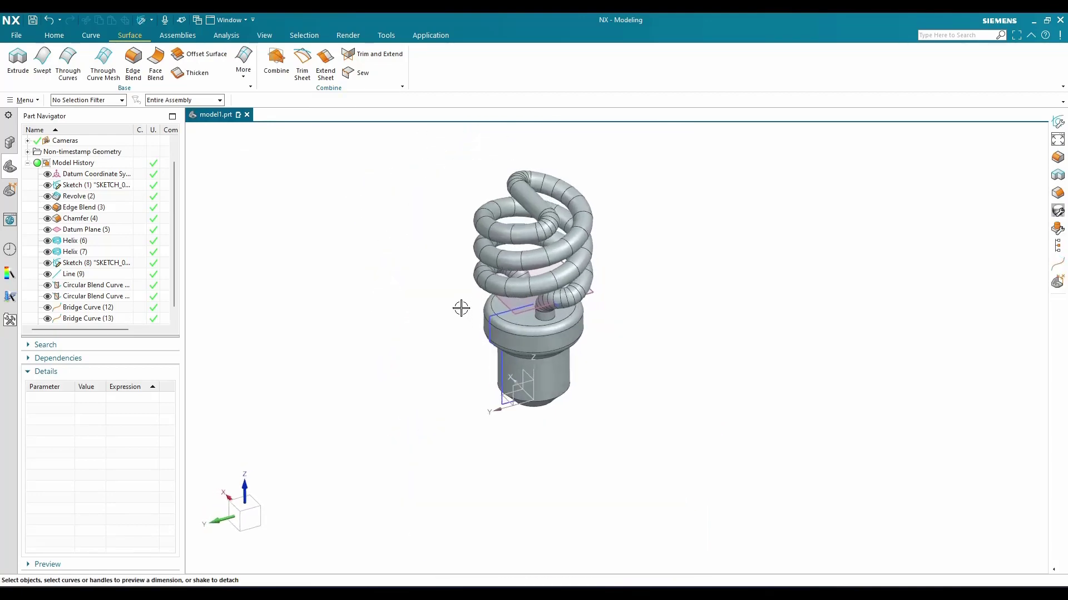
# Start a new Helix around the lower cylindrical neck of the base and set its radius to 14.5 mm
pyautogui.scroll(2, 584, 391)
pyautogui.scroll(3, 583, 391)
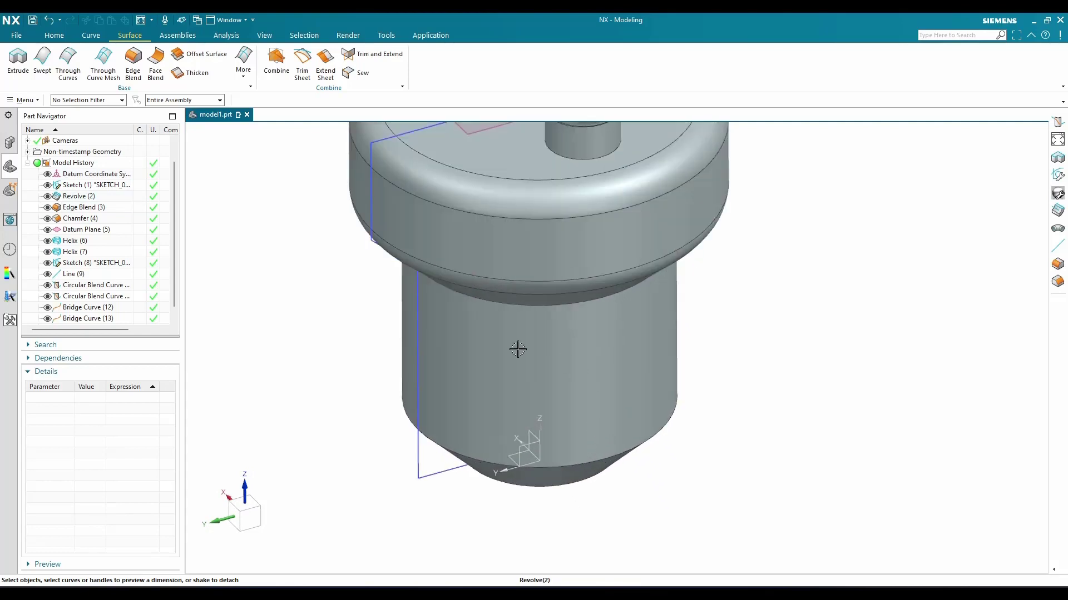
pyautogui.click(25, 100)
pyautogui.moveTo(42, 155)
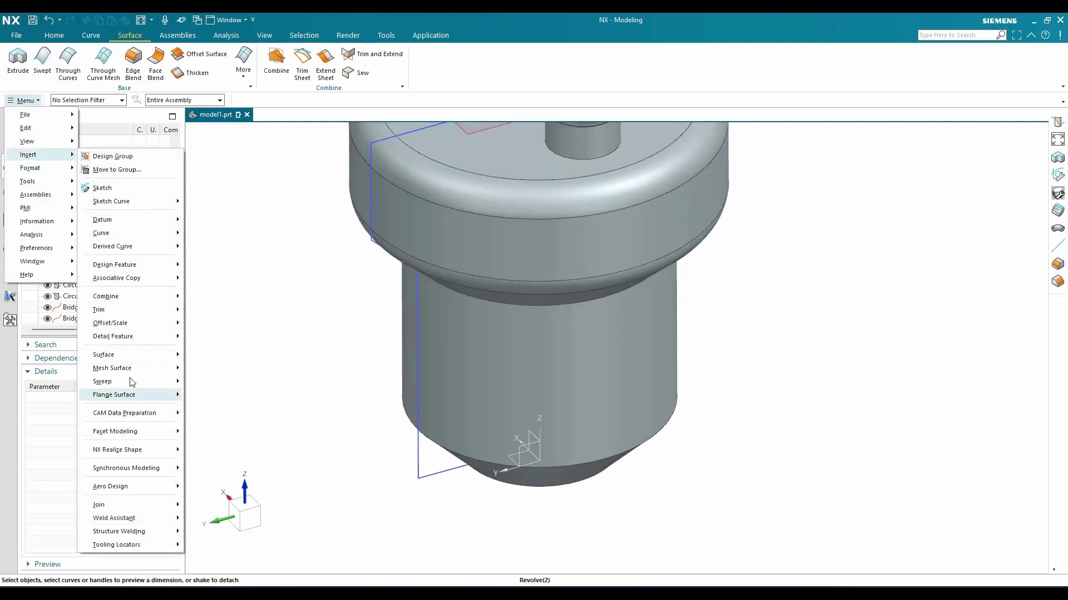
pyautogui.moveTo(129, 249)
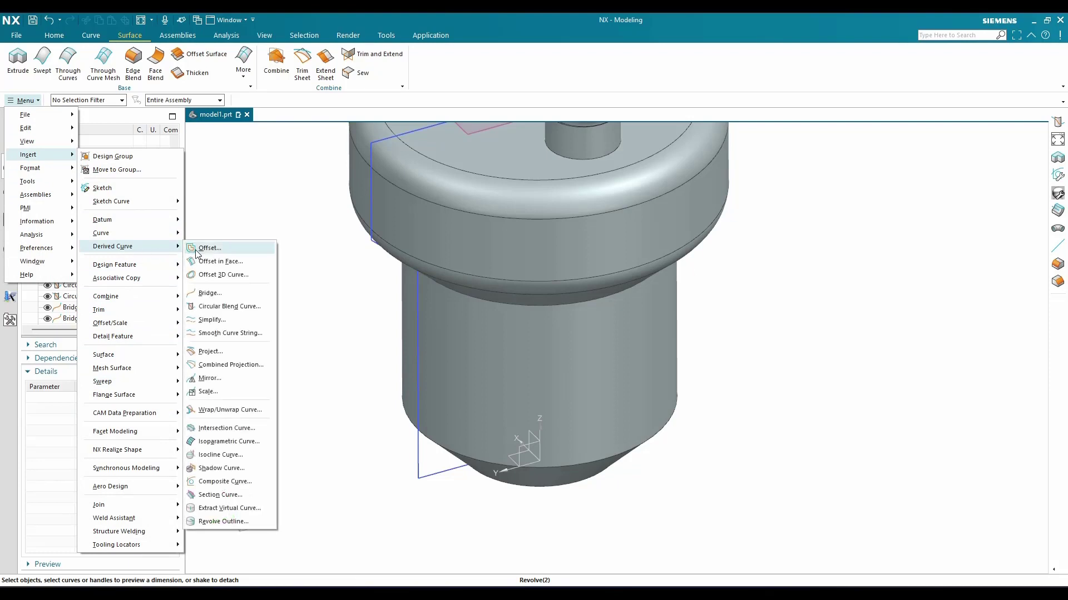
pyautogui.moveTo(162, 231)
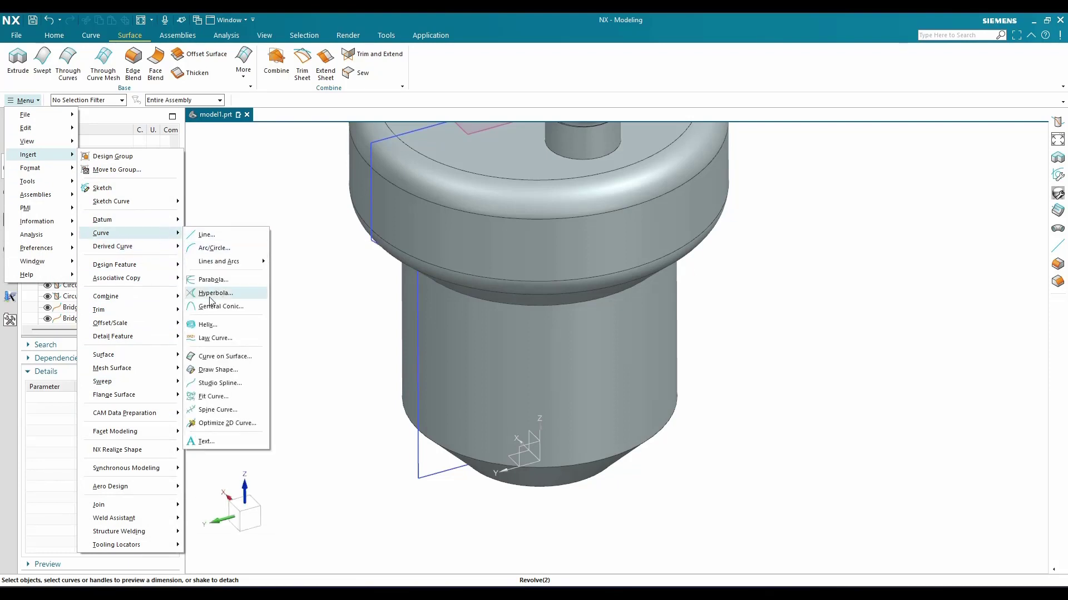
pyautogui.click(208, 324)
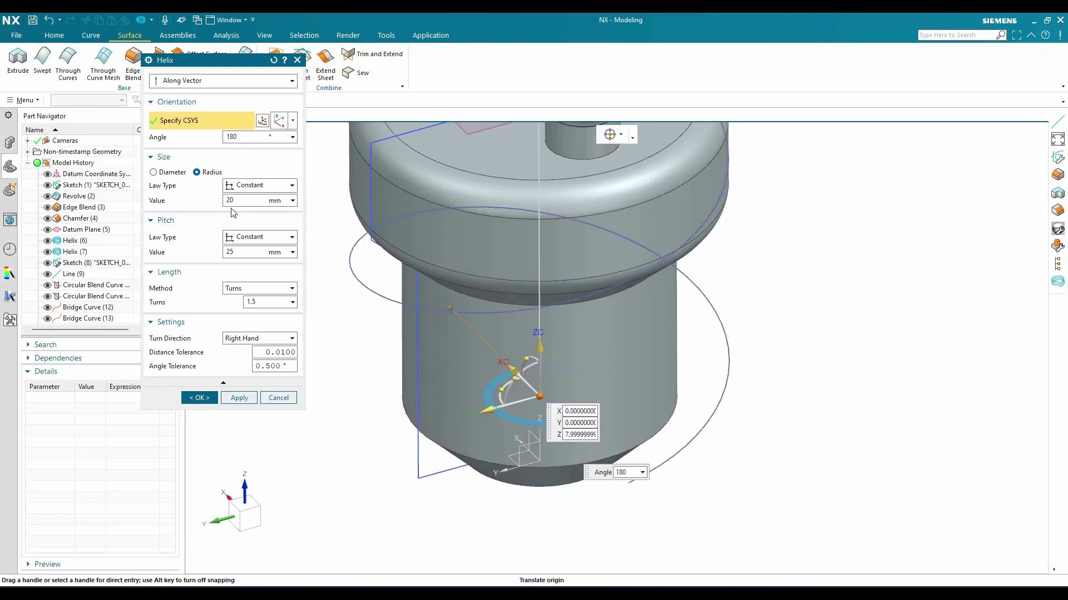
pyautogui.write('14')
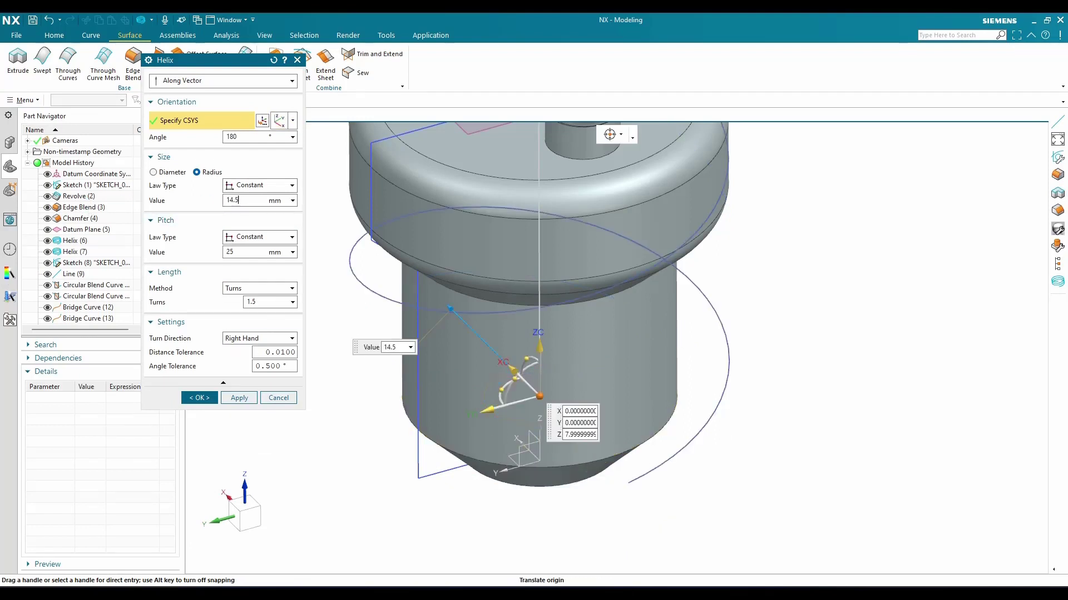
pyautogui.write('.5')
pyautogui.press('Return')
# Set the neck helix's pitch to 3 mm and its length to 5 turns, and create it
pyautogui.doubleClick(247, 256)
pyautogui.write('5')
pyautogui.press('Return')
pyautogui.write('3')
pyautogui.press('Return')
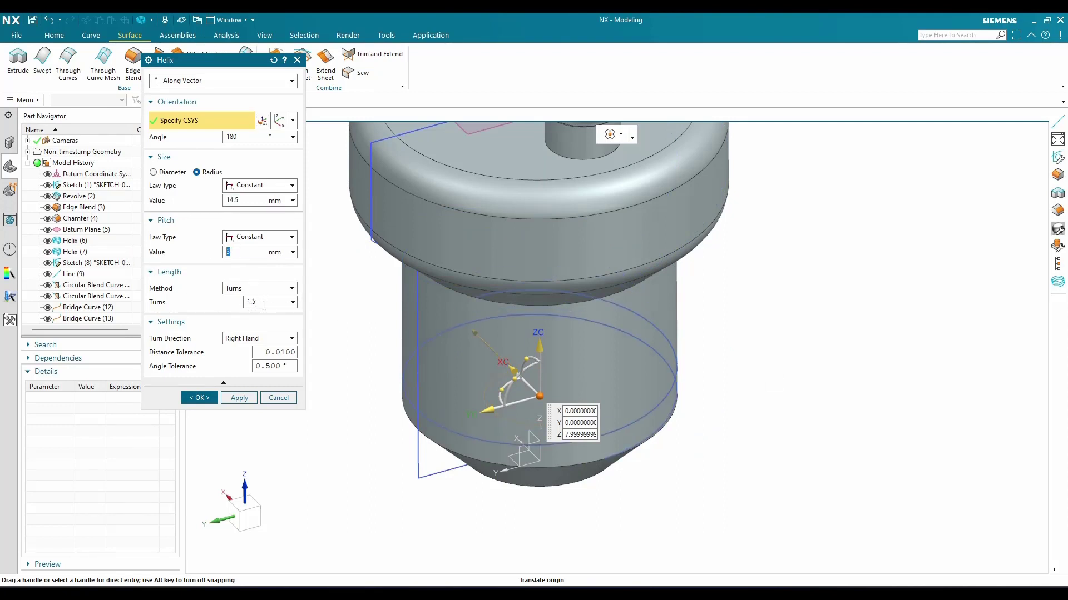
pyautogui.write('5')
pyautogui.press('Return')
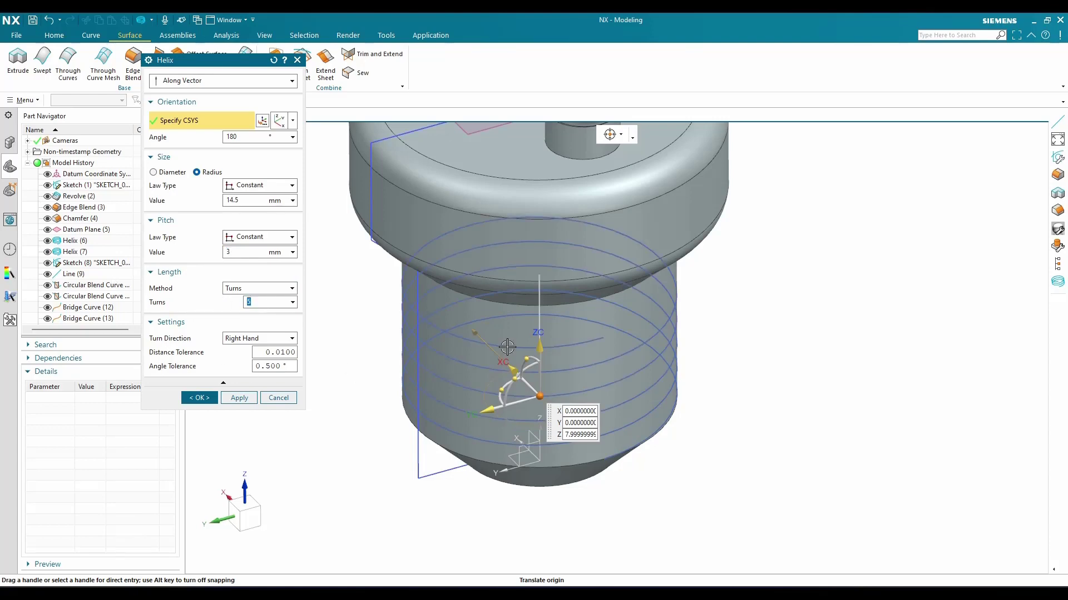
pyautogui.moveTo(508, 337); pyautogui.dragTo(331, 335, button='middle')
pyautogui.click(204, 397)
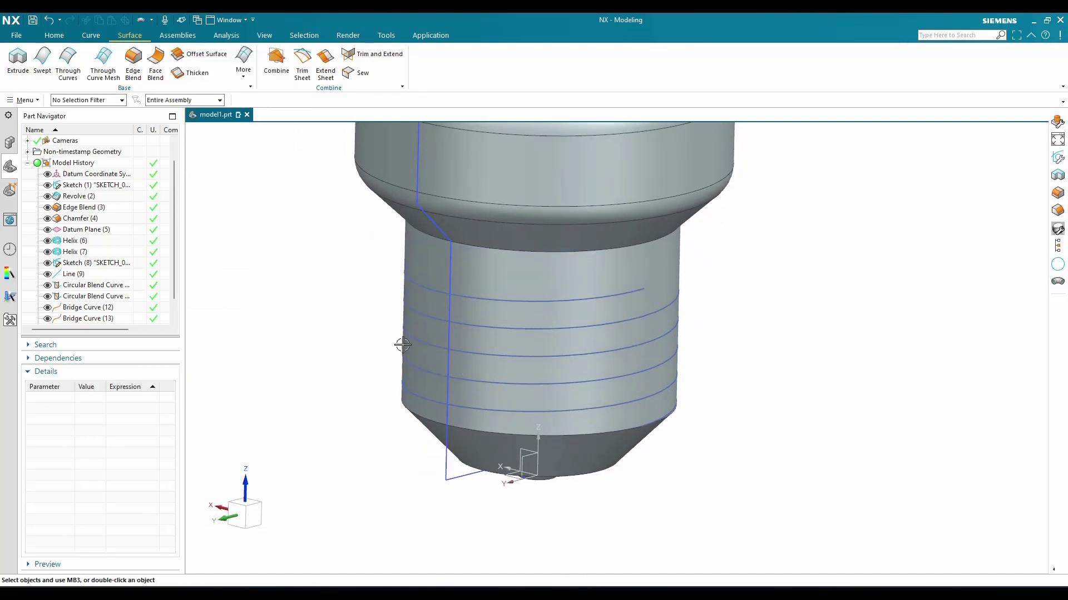
# Create a Tube along the neck helix as a single curve, with a 2.5 mm outer and 0 mm inner diameter
pyautogui.click(243, 61)
pyautogui.click(248, 103)
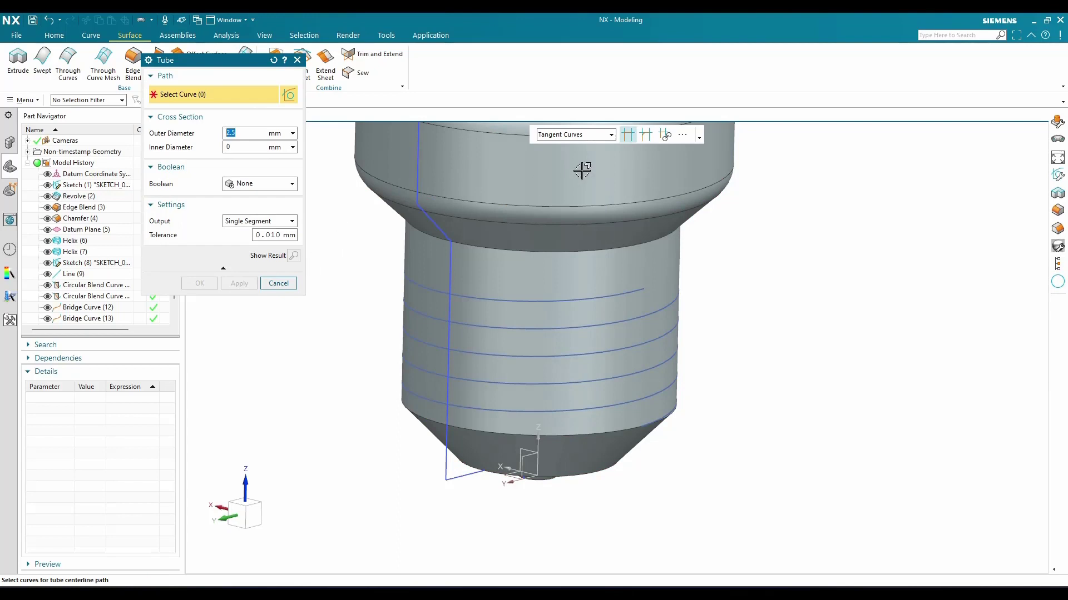
pyautogui.click(575, 139)
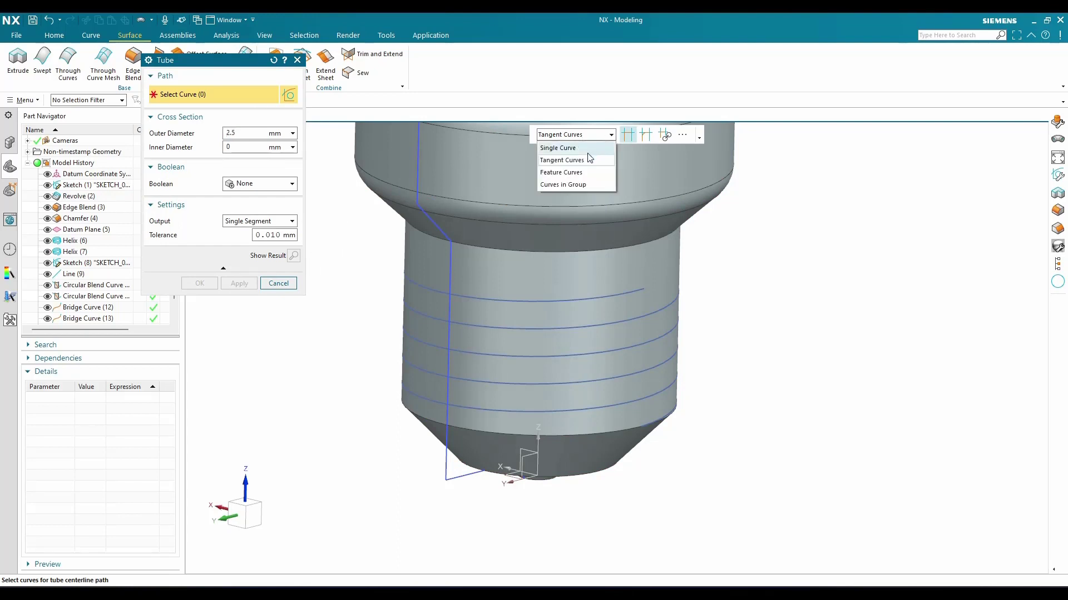
pyautogui.click(587, 148)
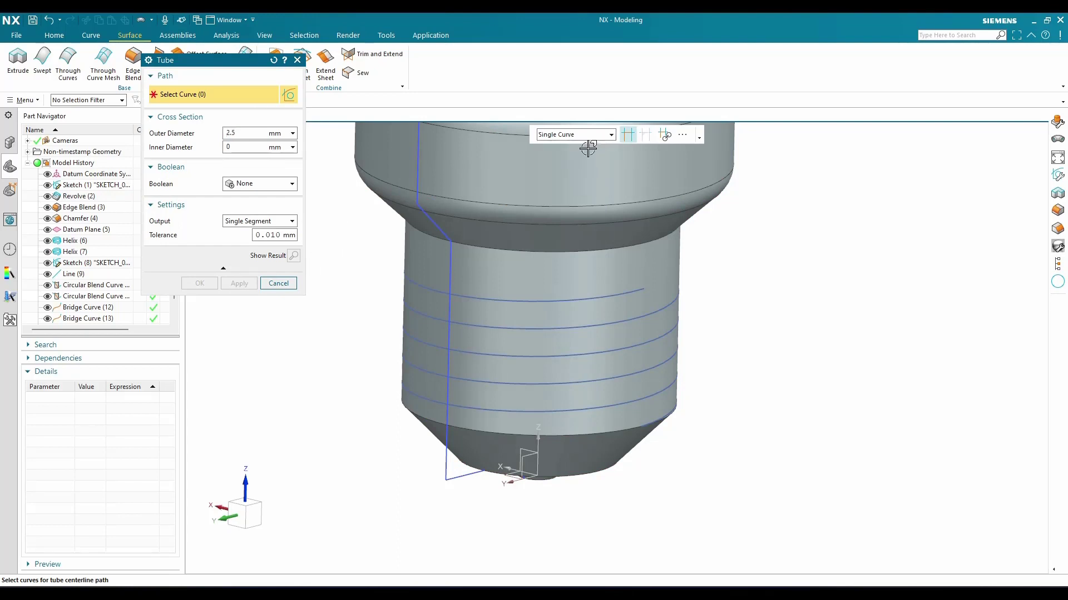
pyautogui.click(575, 382)
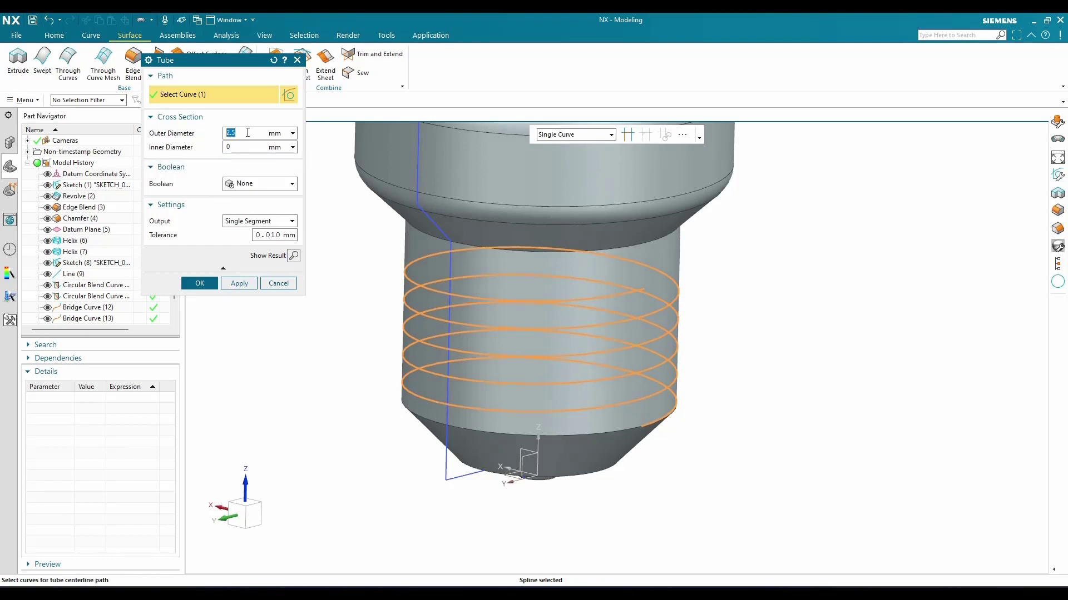
pyautogui.press('Tab')
pyautogui.click(200, 283)
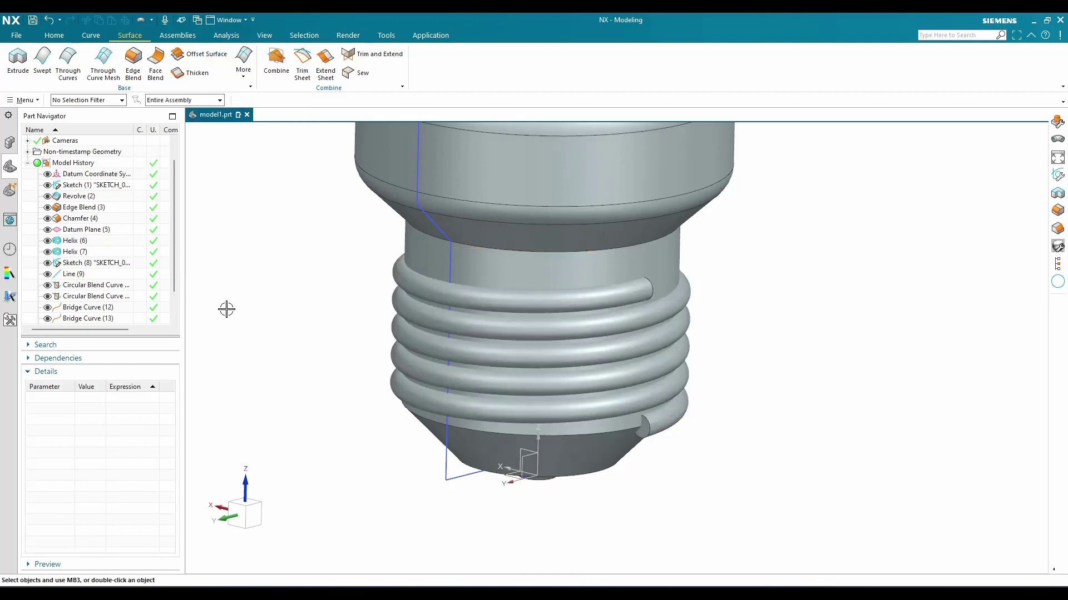
# Subtract the neck's helical tube from the revolved base body to cut the thread groove
pyautogui.scroll(-2, 335, 313)
pyautogui.moveTo(335, 313); pyautogui.dragTo(369, 376, button='middle')
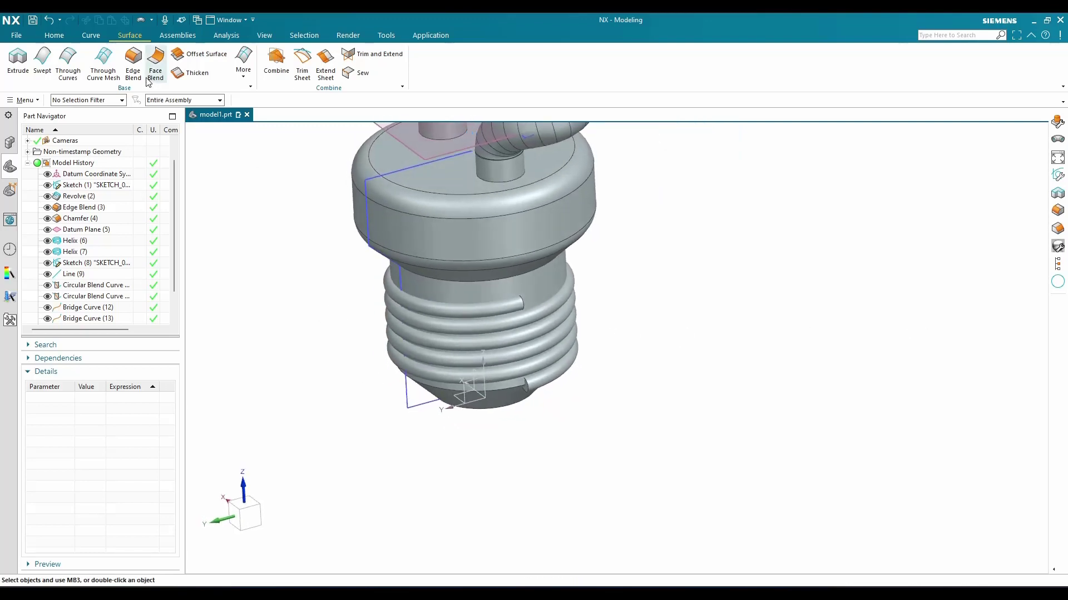
pyautogui.scroll(2, 152, 78)
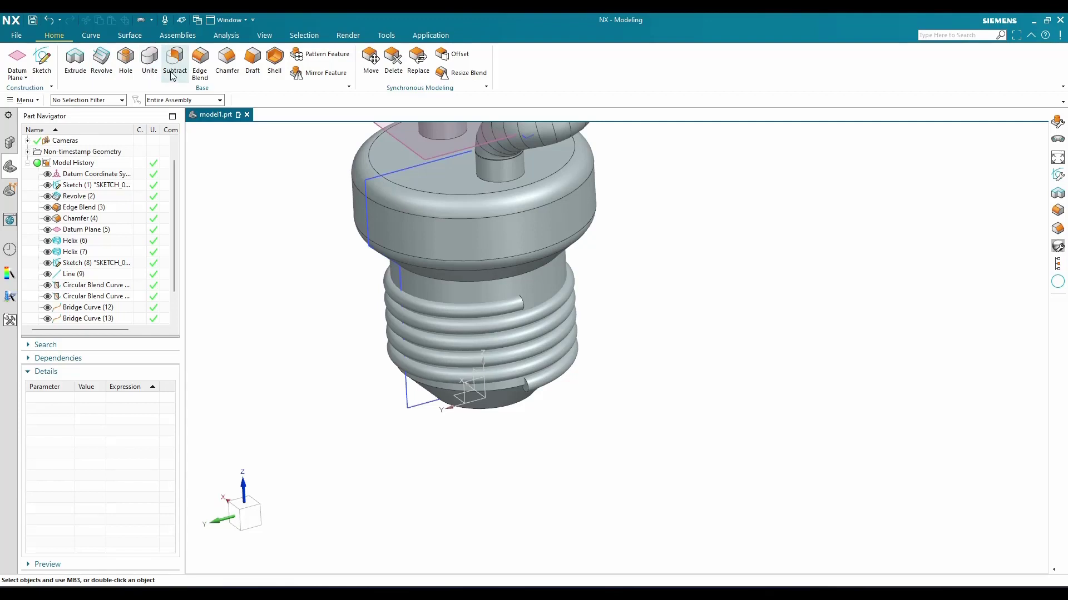
pyautogui.click(174, 61)
pyautogui.scroll(2, 532, 320)
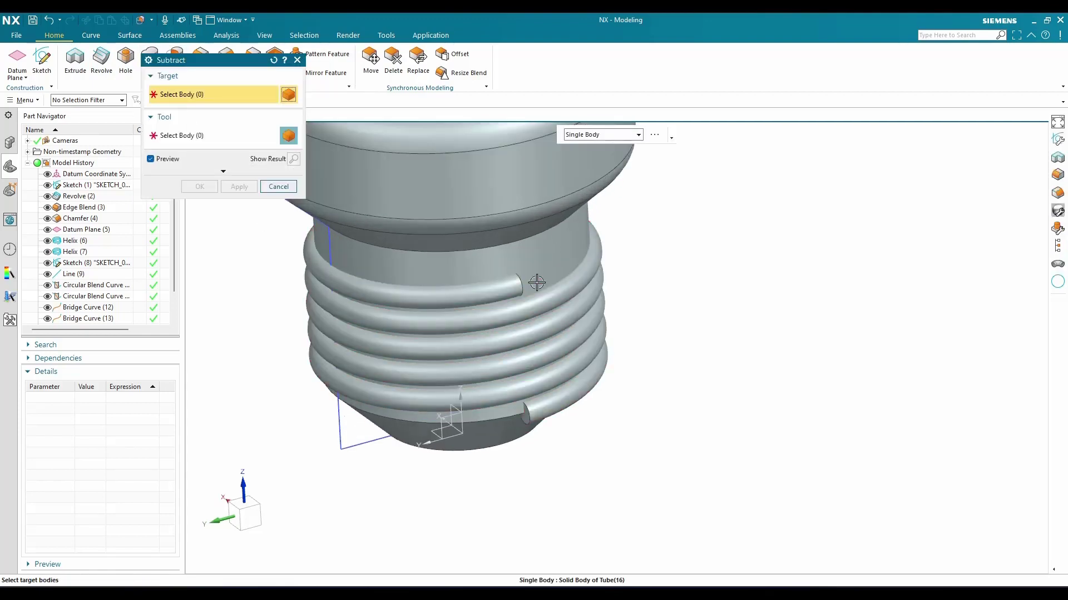
pyautogui.click(531, 295)
pyautogui.click(511, 288)
pyautogui.click(211, 191)
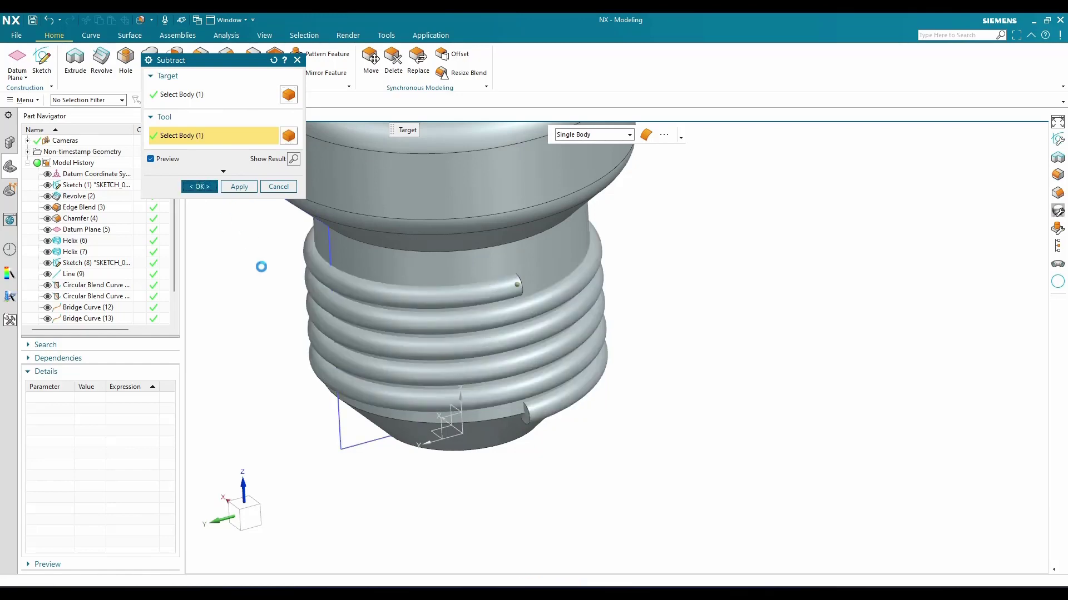
# Unite the spiral tube as the target with the threaded base body as the tool
pyautogui.scroll(-2, 478, 354)
pyautogui.scroll(-2, 473, 355)
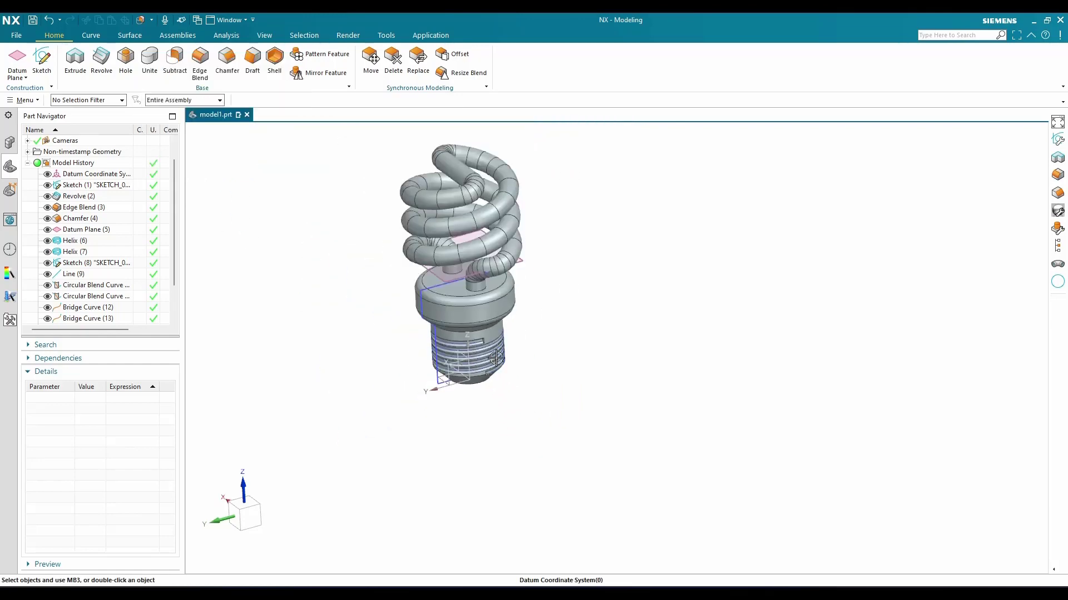
pyautogui.scroll(1, 584, 303)
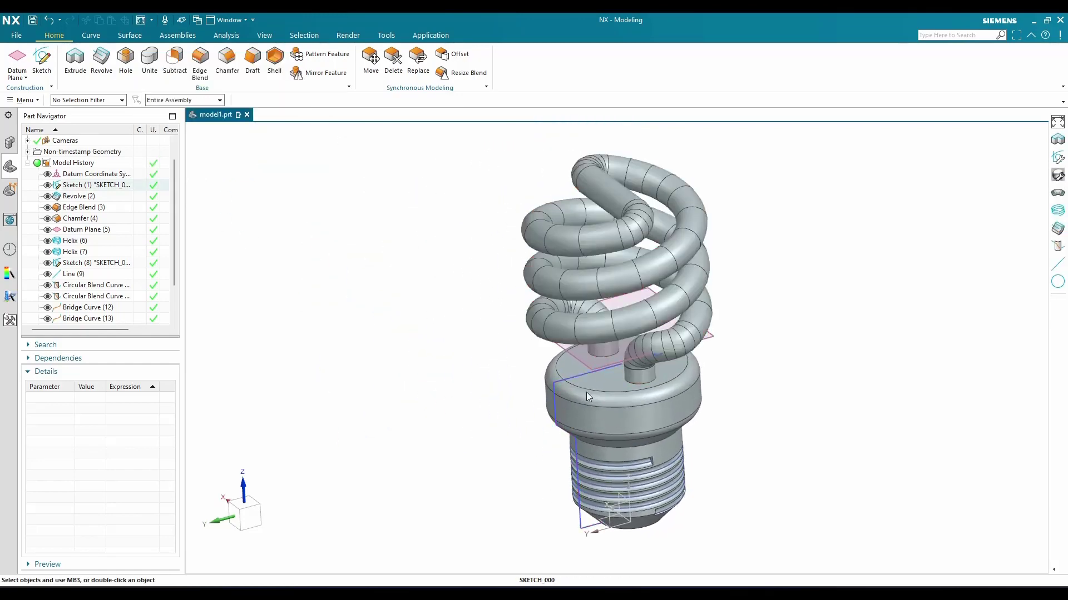
pyautogui.click(150, 61)
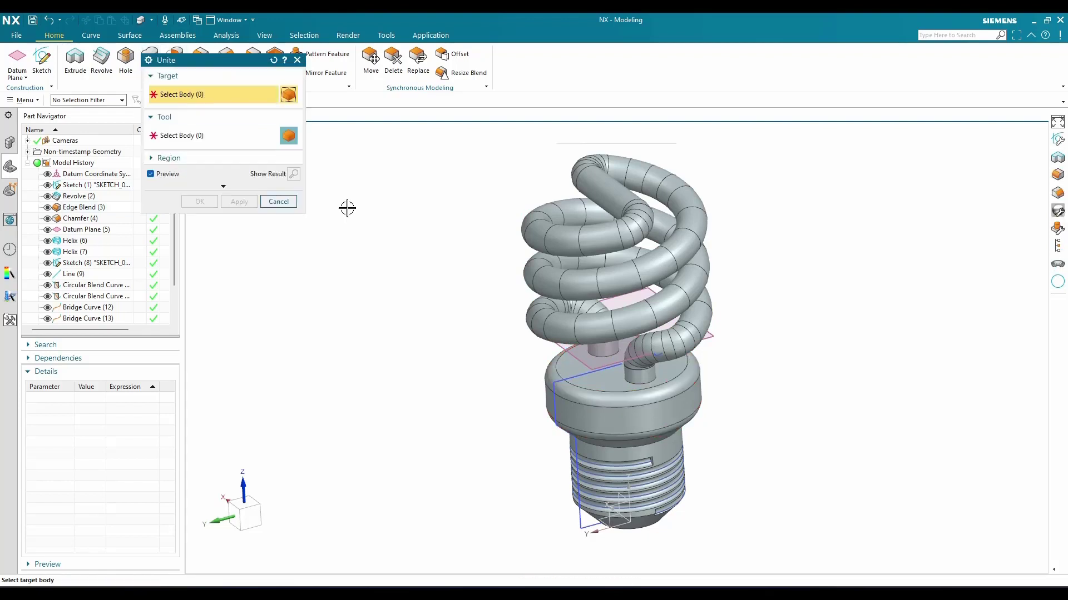
pyautogui.click(594, 334)
pyautogui.click(582, 410)
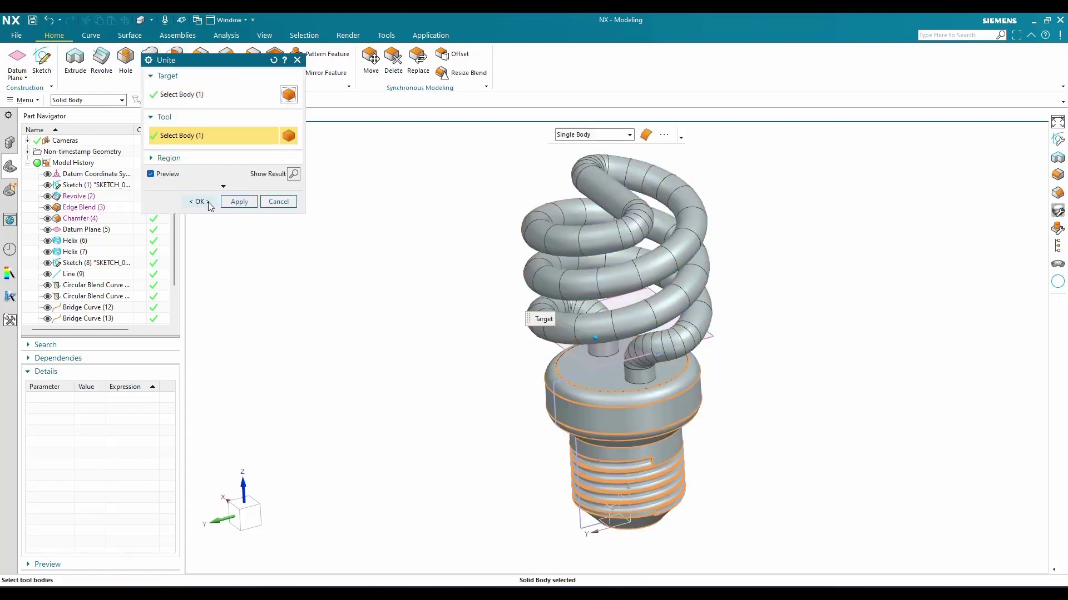
pyautogui.click(199, 201)
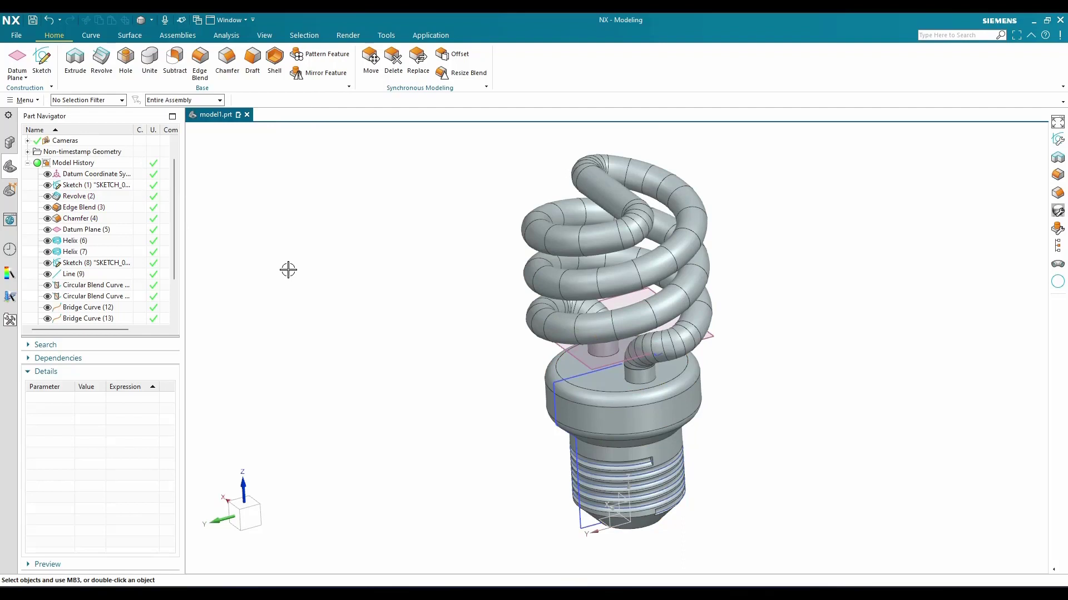
# Hide all objects and show only the solid bodies
pyautogui.hotkey('ctrl', 'w')
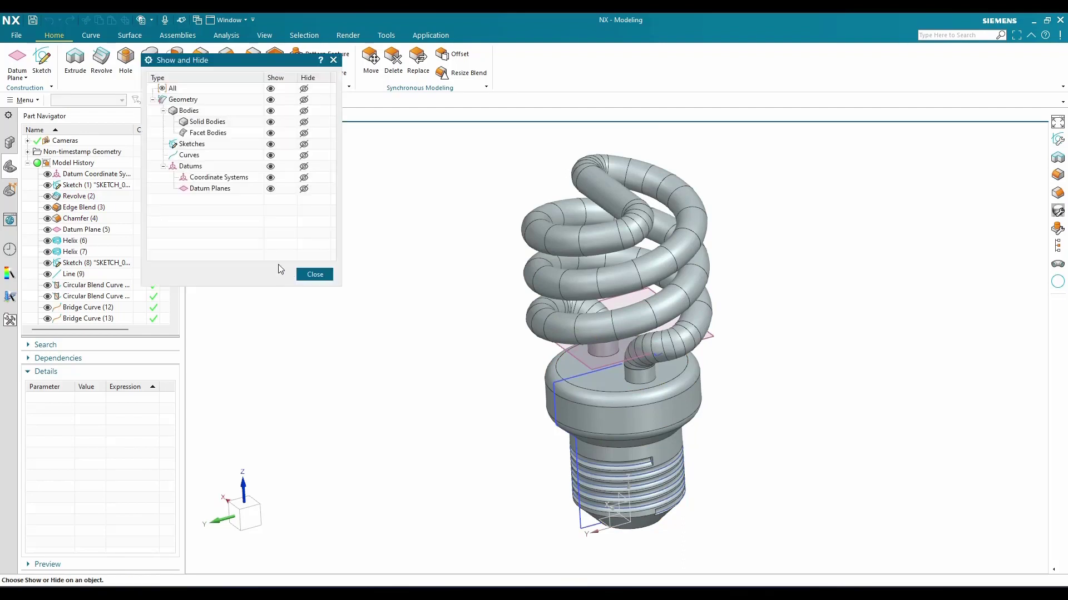
pyautogui.click(303, 88)
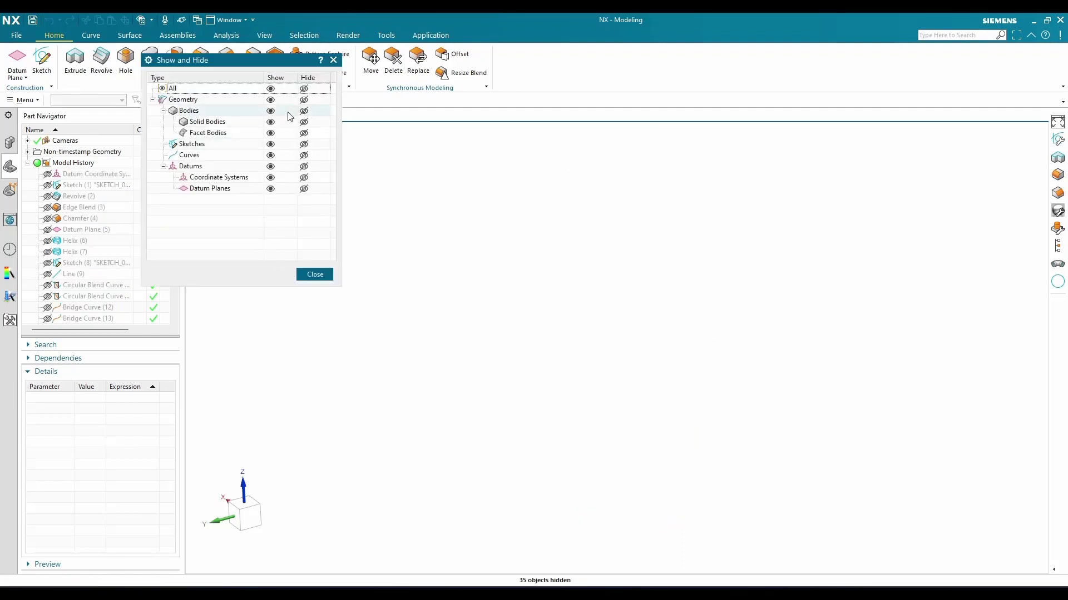
pyautogui.click(271, 123)
pyautogui.click(314, 274)
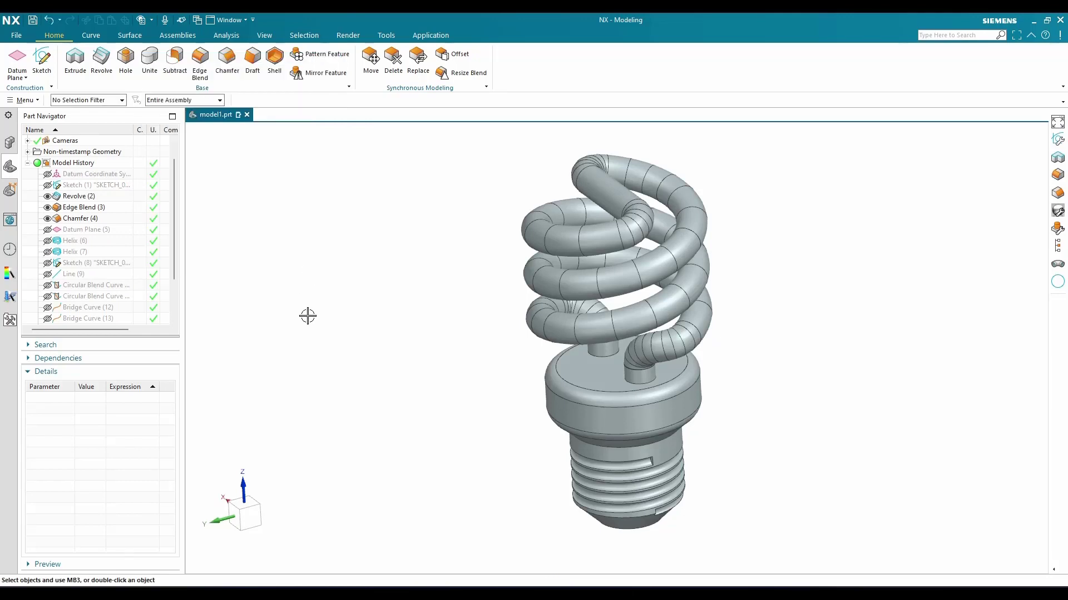
# Switch the model's display to shaded without edges and view the finished bulb at an angle
pyautogui.rightClick(307, 315)
pyautogui.click(327, 296)
pyautogui.moveTo(350, 278)
pyautogui.mouseDown(button='middle')
pyautogui.moveTo(393, 276)
pyautogui.moveTo(391, 294)
pyautogui.moveTo(329, 231)
pyautogui.moveTo(310, 239)
pyautogui.moveTo(329, 231)
pyautogui.mouseUp(button='middle')
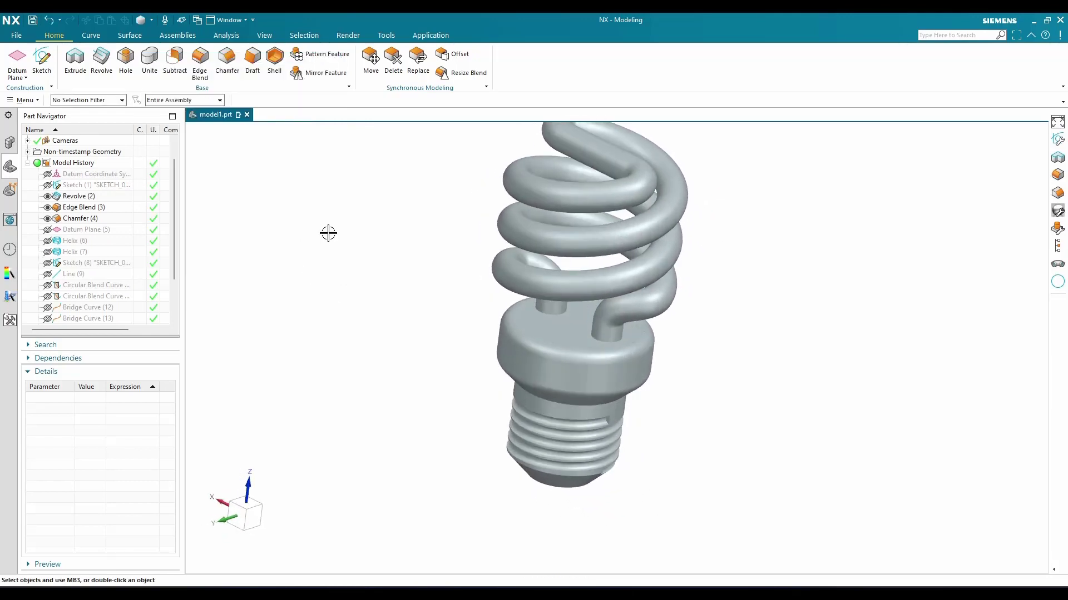
pyautogui.keyDown('shift'); pyautogui.moveTo(311, 293); pyautogui.dragTo(308, 291, button='middle'); pyautogui.keyUp('shift')
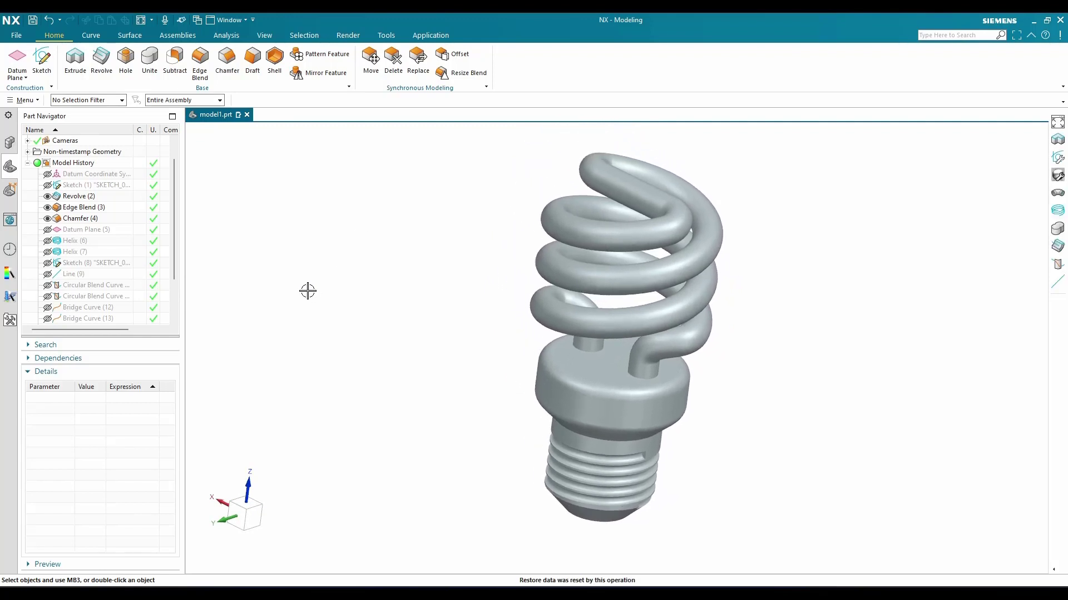